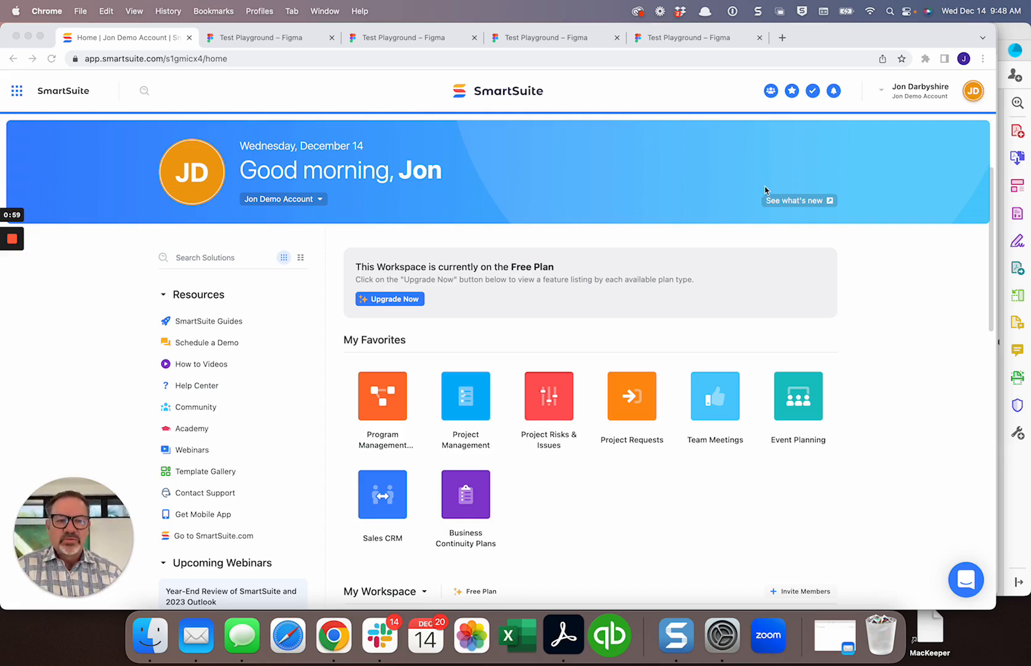
- Try the green and Arctic Blue theme colors for the workspace, and set the theme back to Sky Blue
click(803, 171)
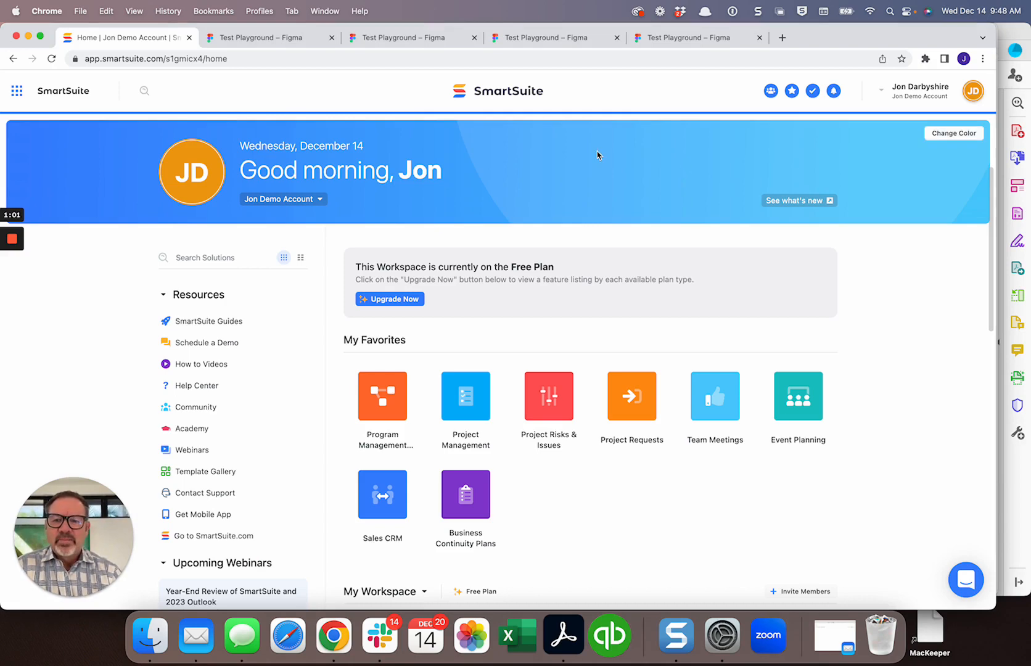
click(954, 134)
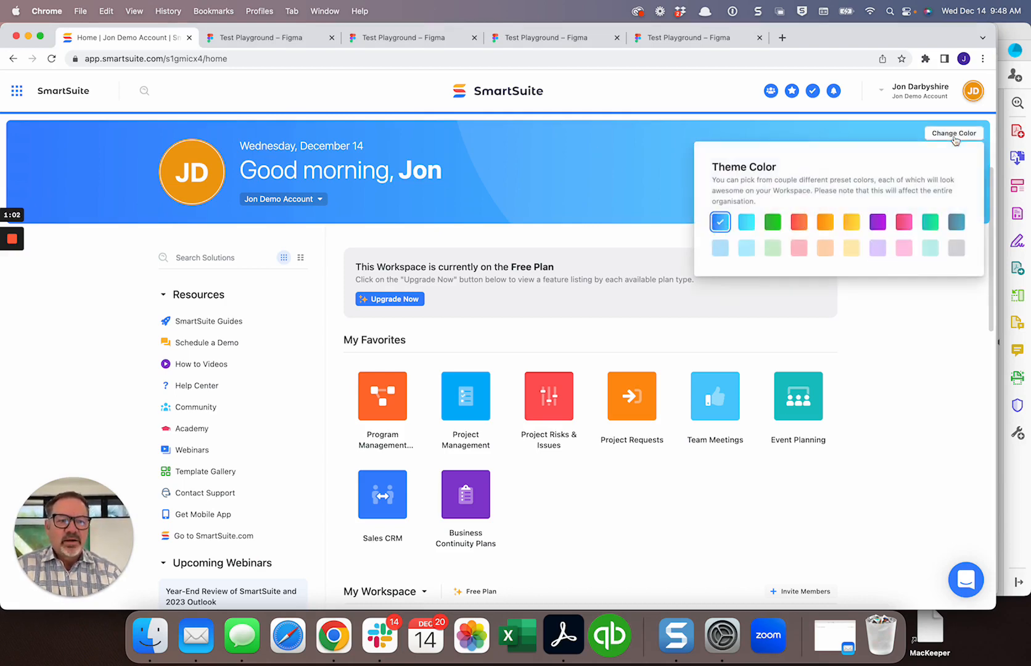
click(773, 222)
click(747, 227)
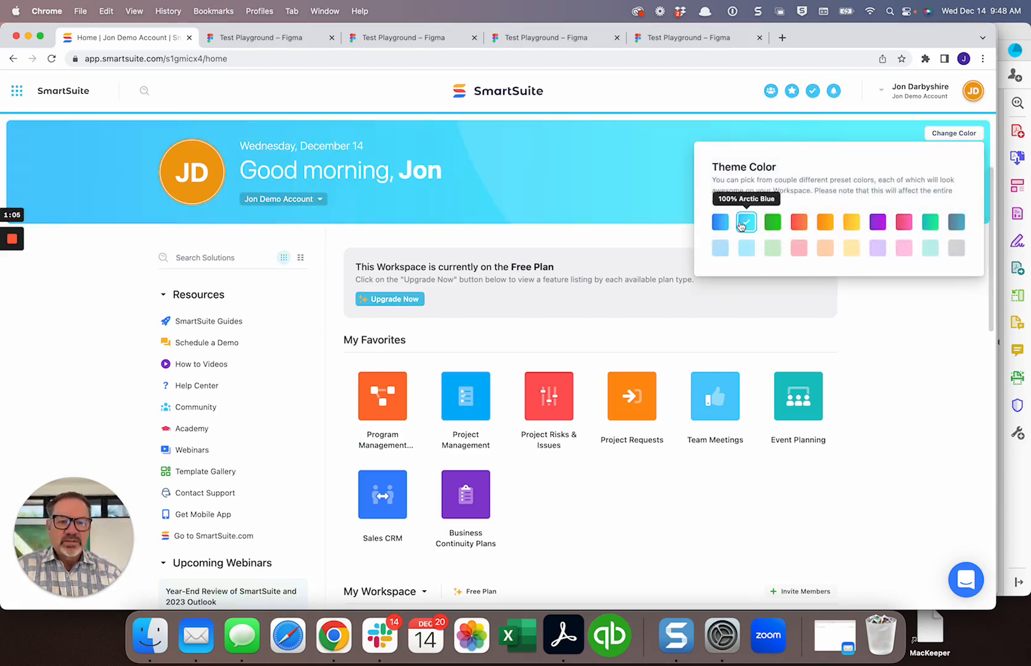
click(721, 223)
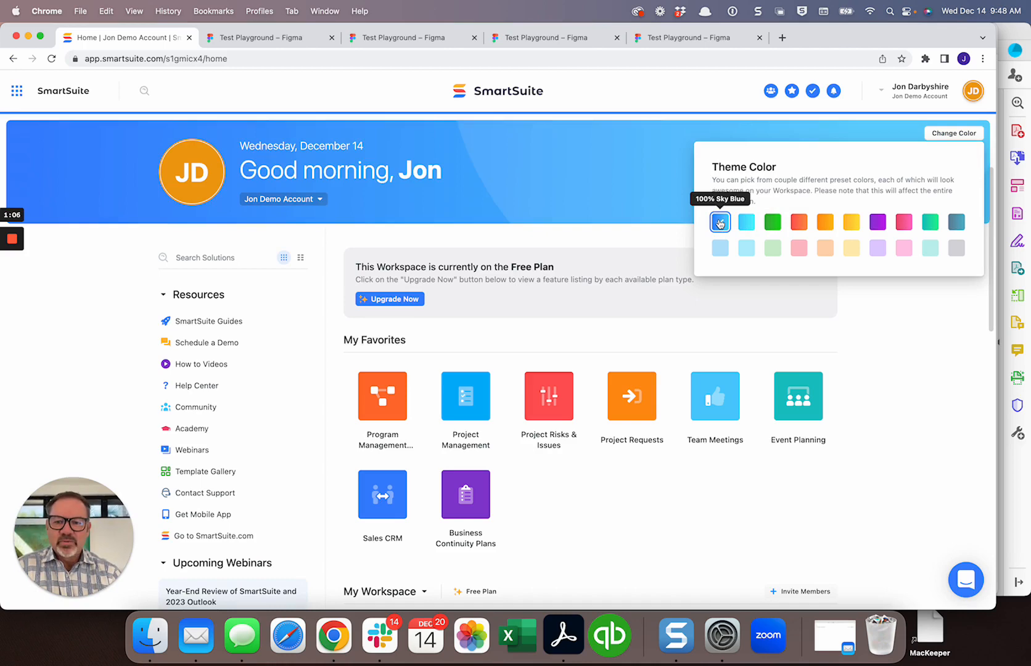
click(896, 331)
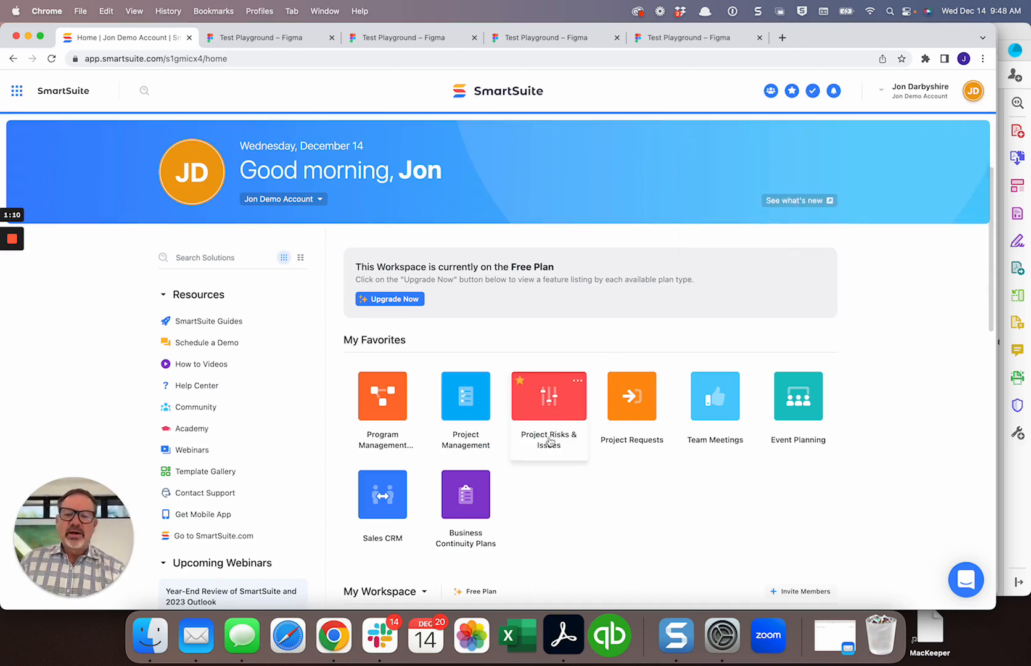
- Look through the solutions listed under My Favorites and My Workspace on the home page
scroll(548, 420, down, 3)
scroll(550, 441, down, 10)
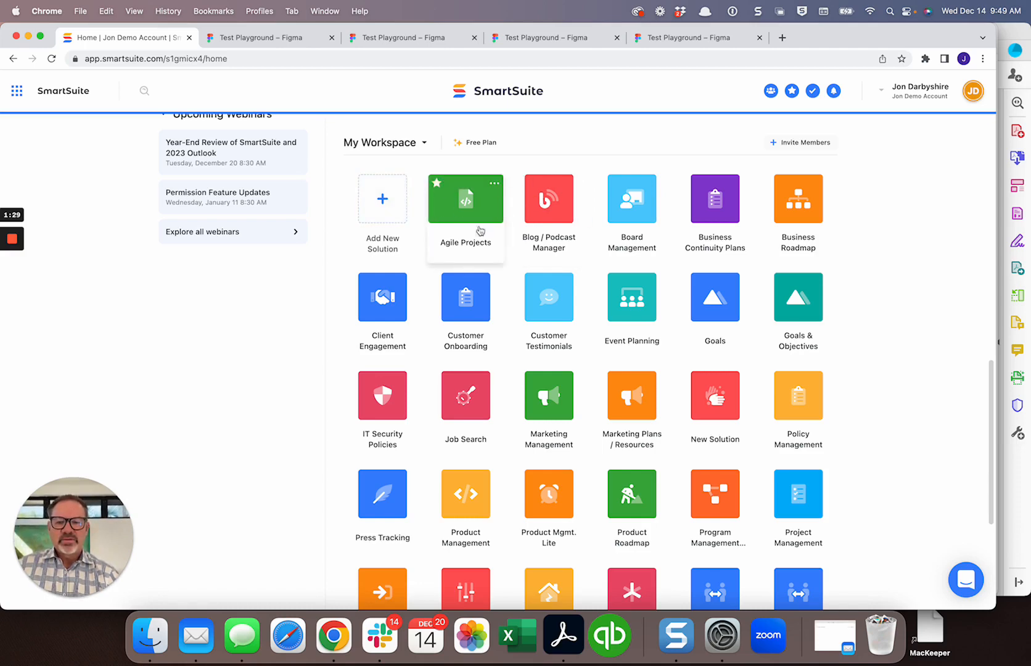
scroll(490, 250, up, 10)
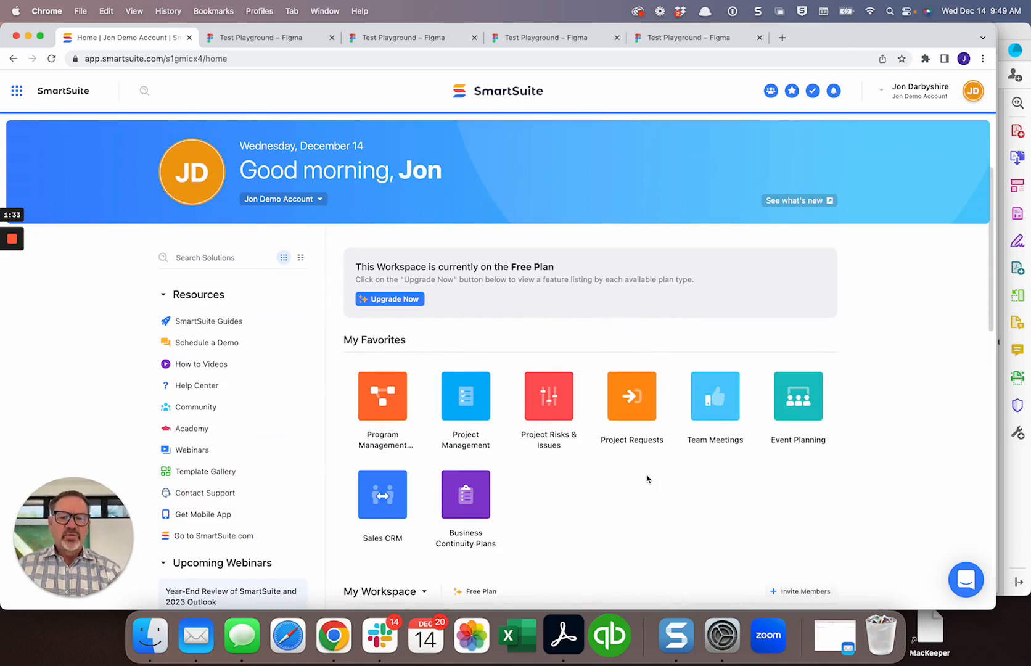
scroll(647, 480, down, 15)
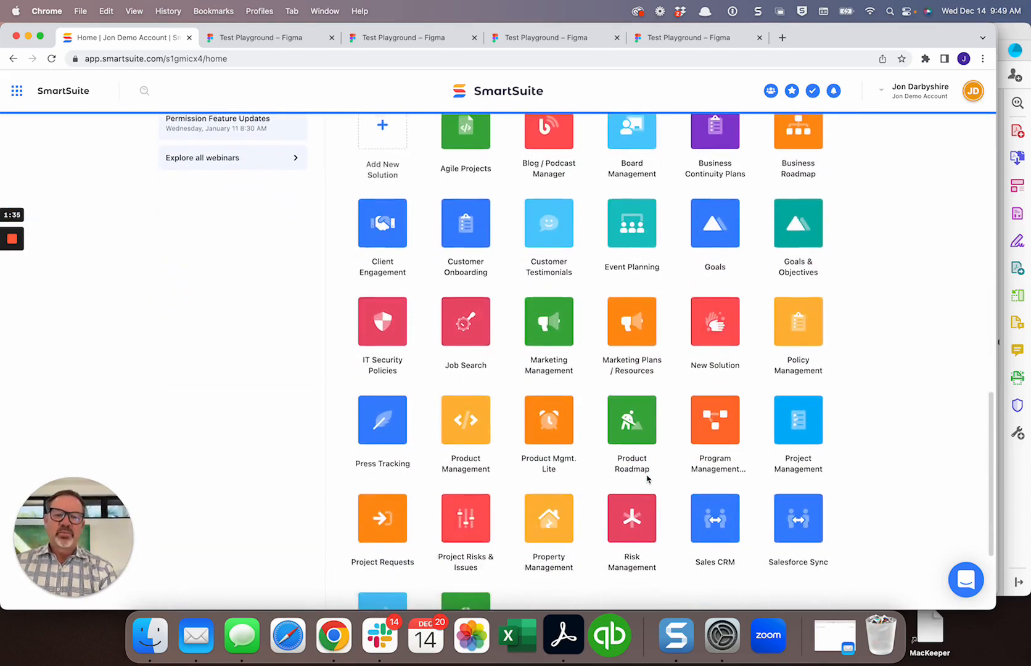
scroll(647, 479, up, 10)
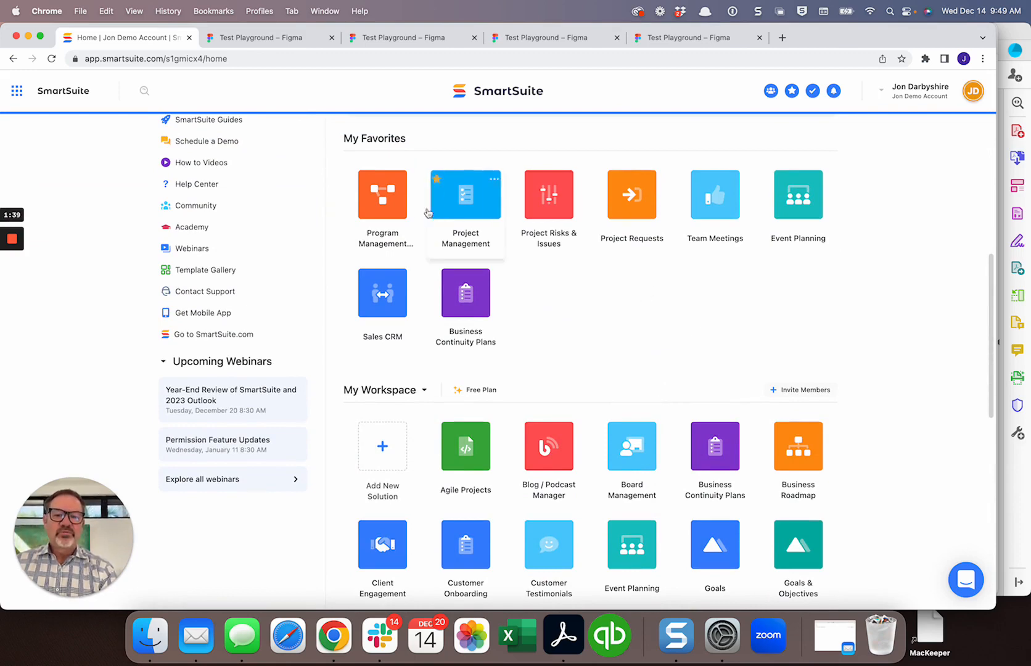
scroll(570, 271, up, 5)
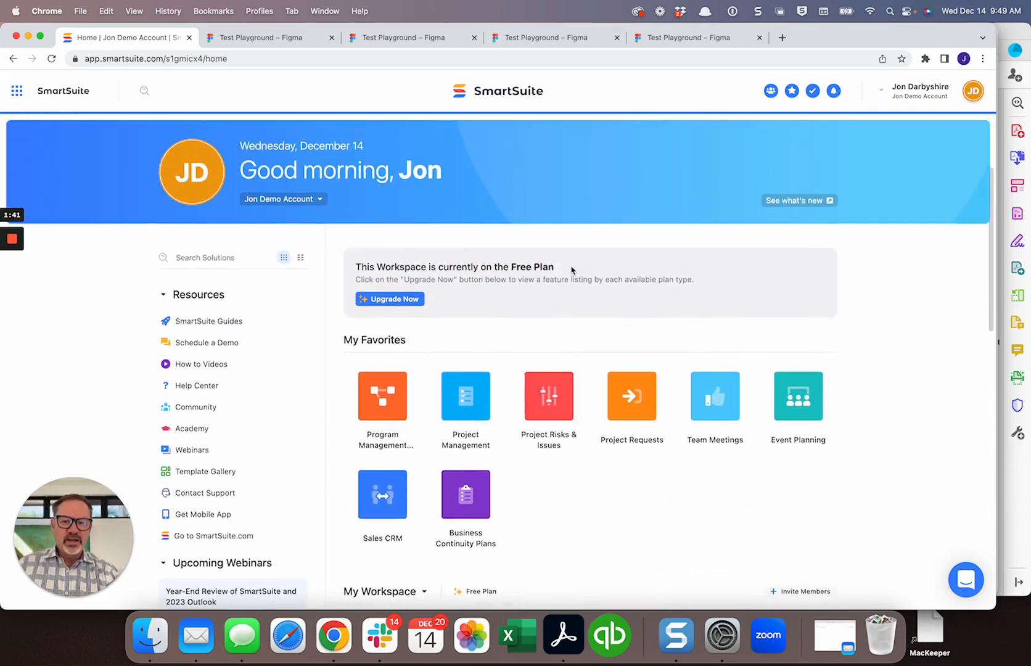
- Switch the home page solutions to the detailed layout and back to the compact icon grid
click(301, 258)
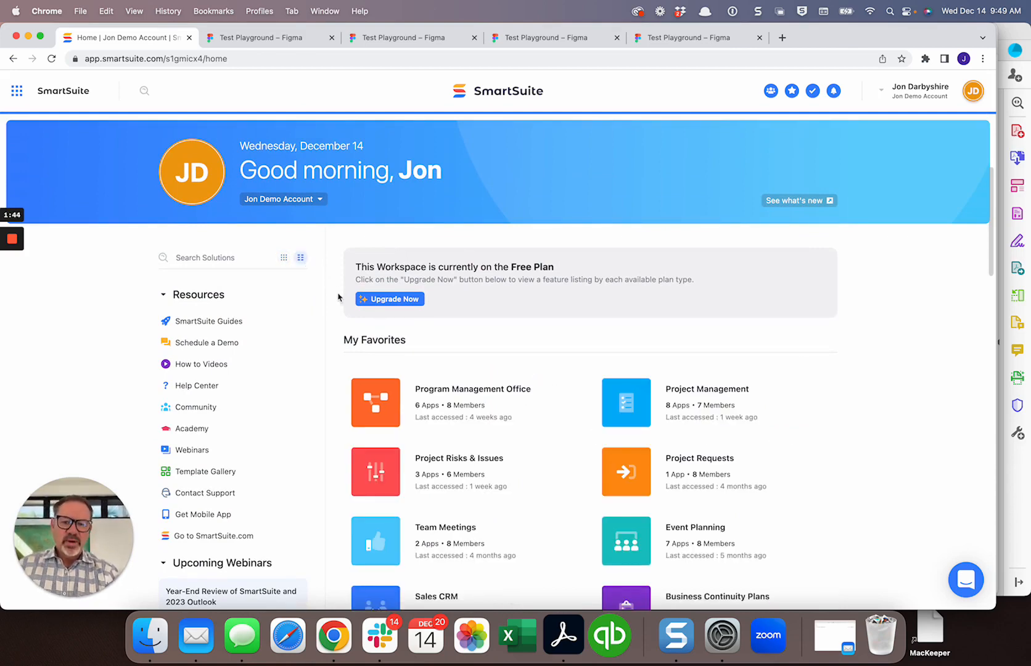
click(217, 255)
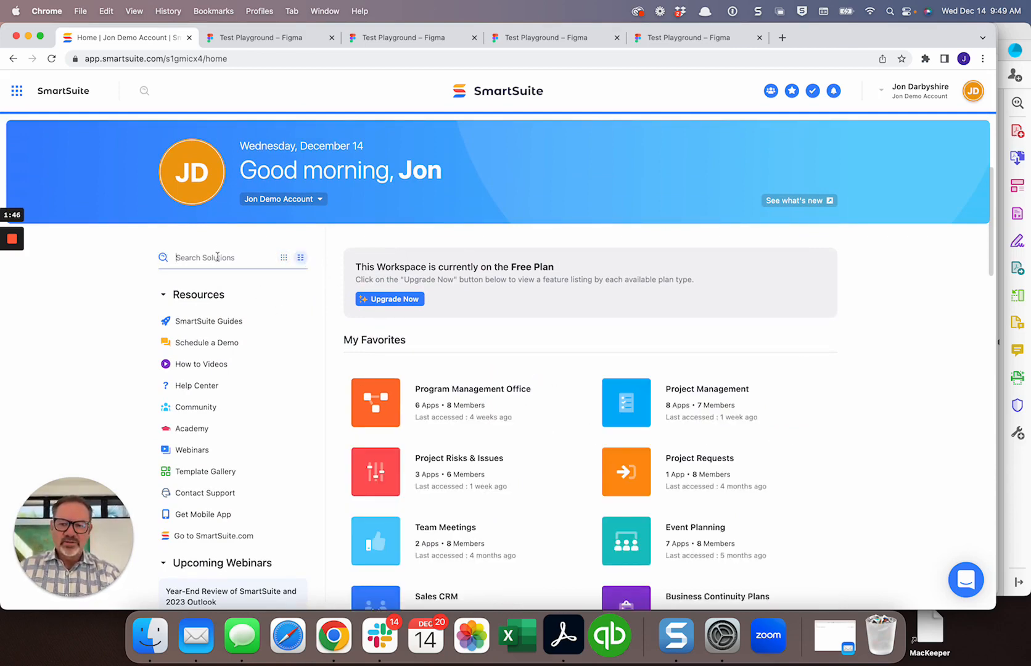
click(284, 259)
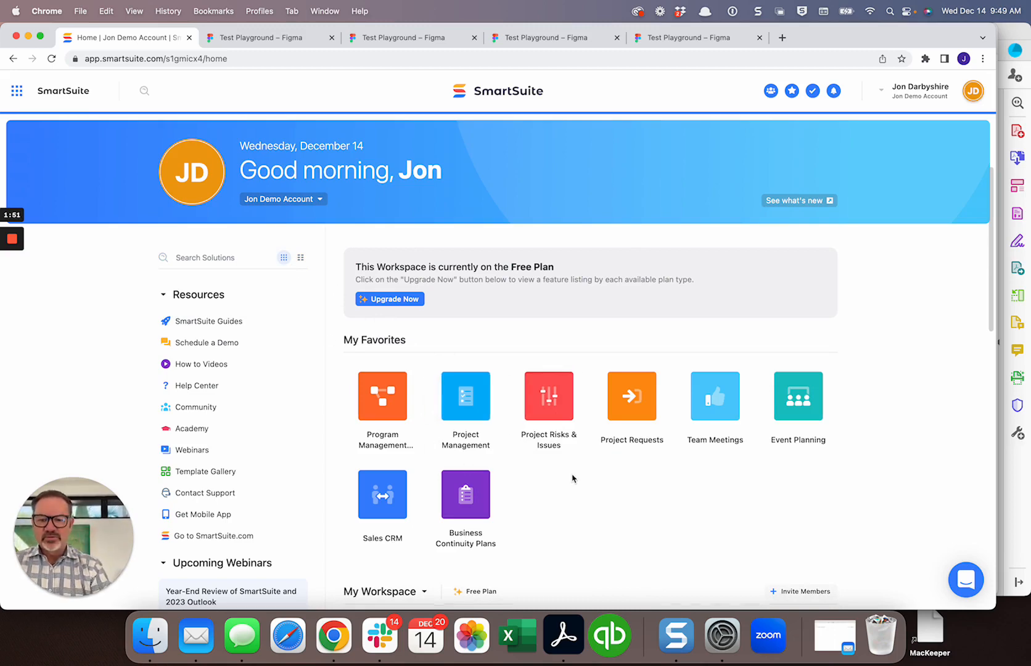
- Open the Sales CRM solution from My Favorites and view its solution settings
scroll(572, 479, down, 10)
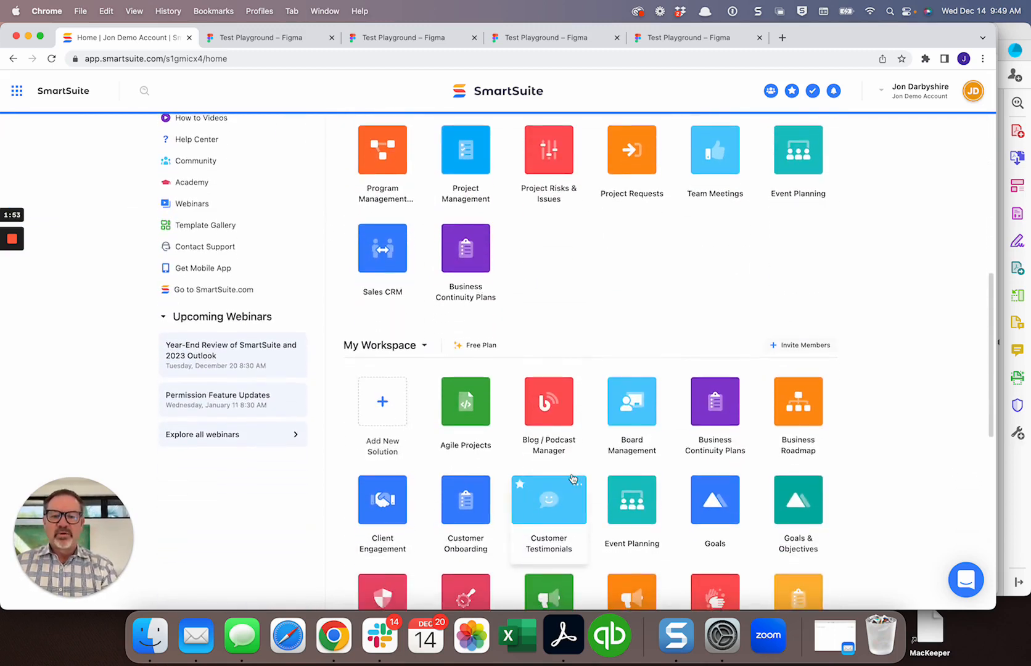
click(389, 252)
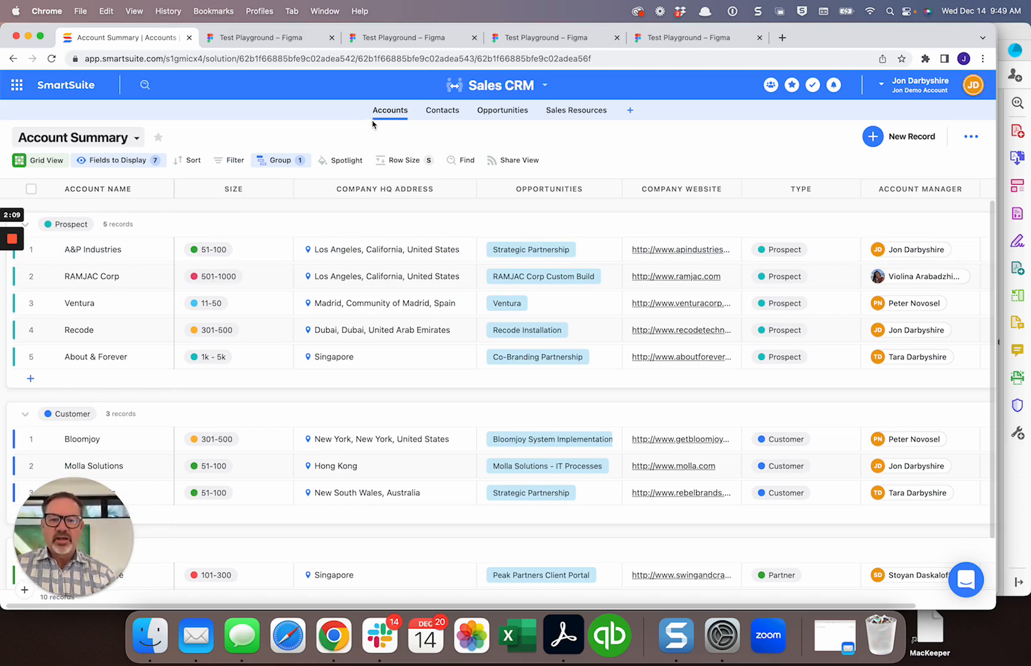
click(487, 86)
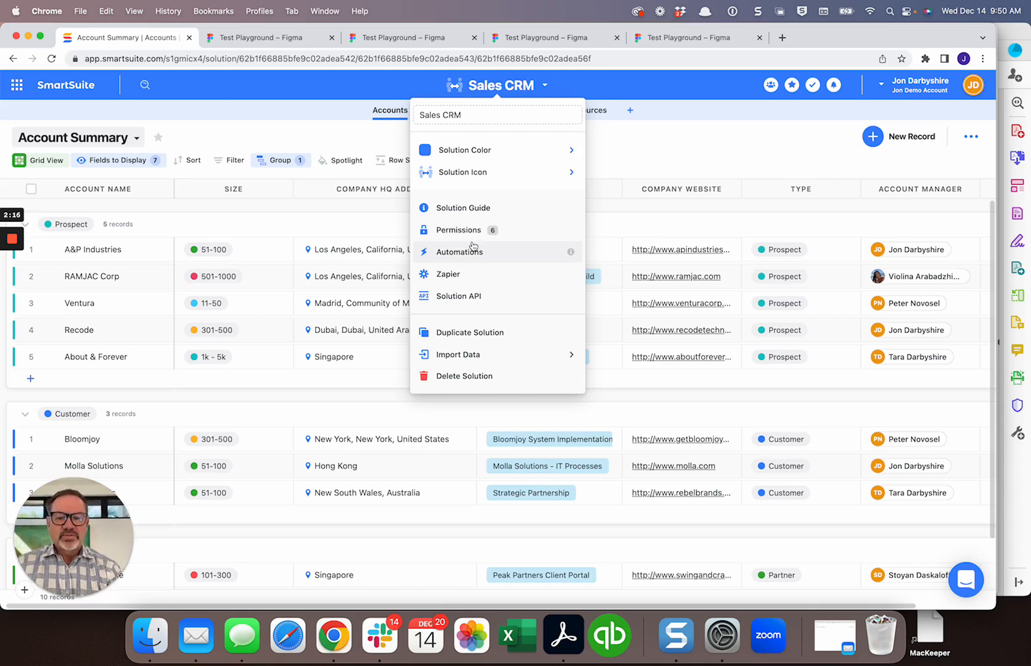
click(603, 162)
- Review the Accounts app's data import options and the fields displayed in the Account Summary view
click(412, 112)
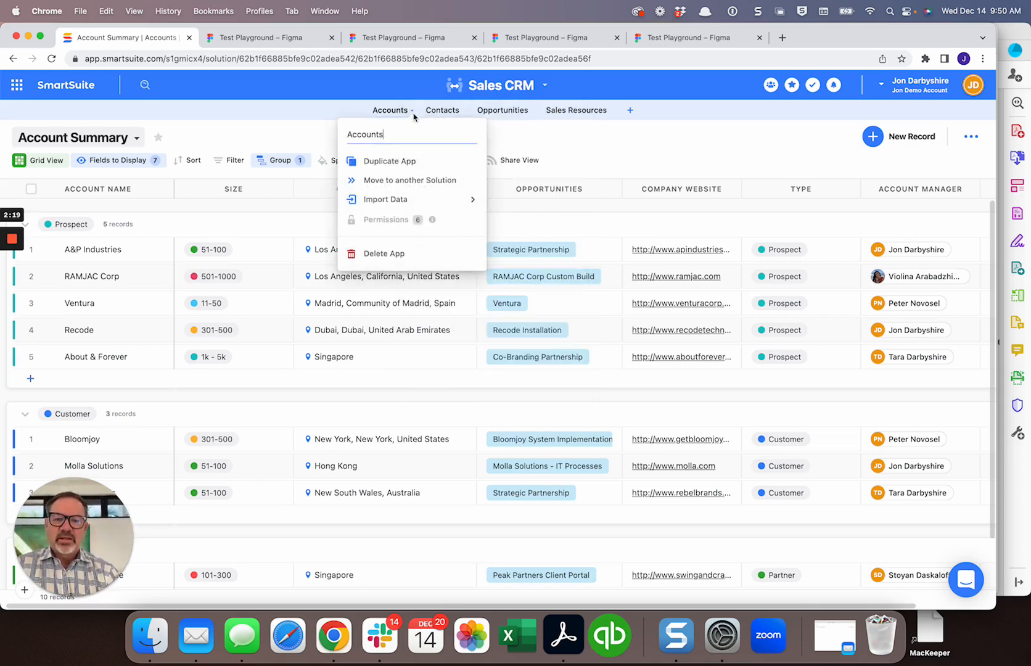
mouse_move(388, 204)
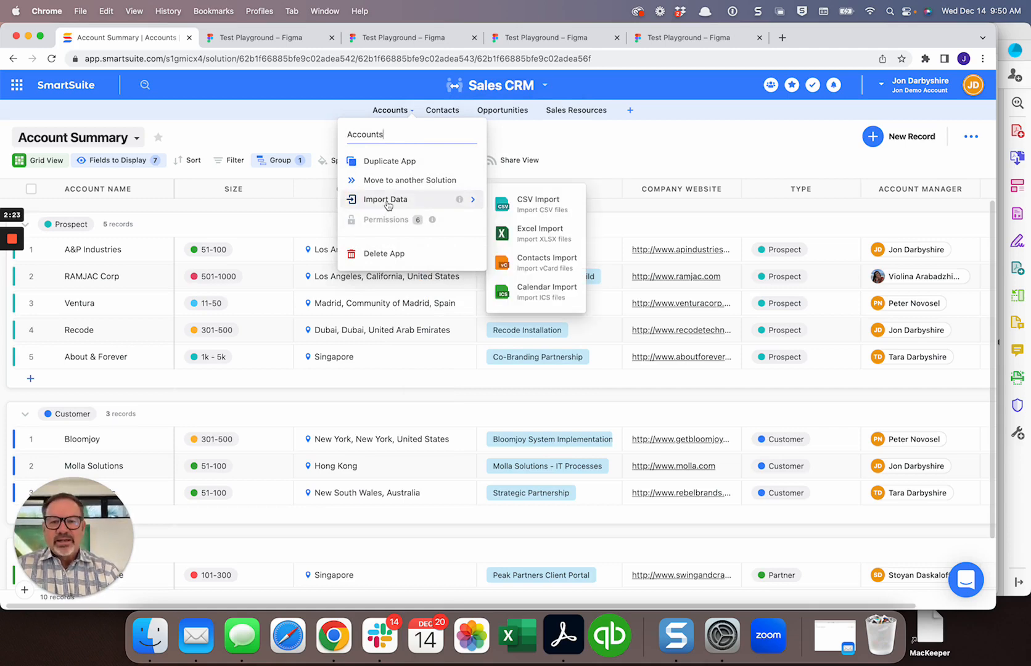
click(588, 137)
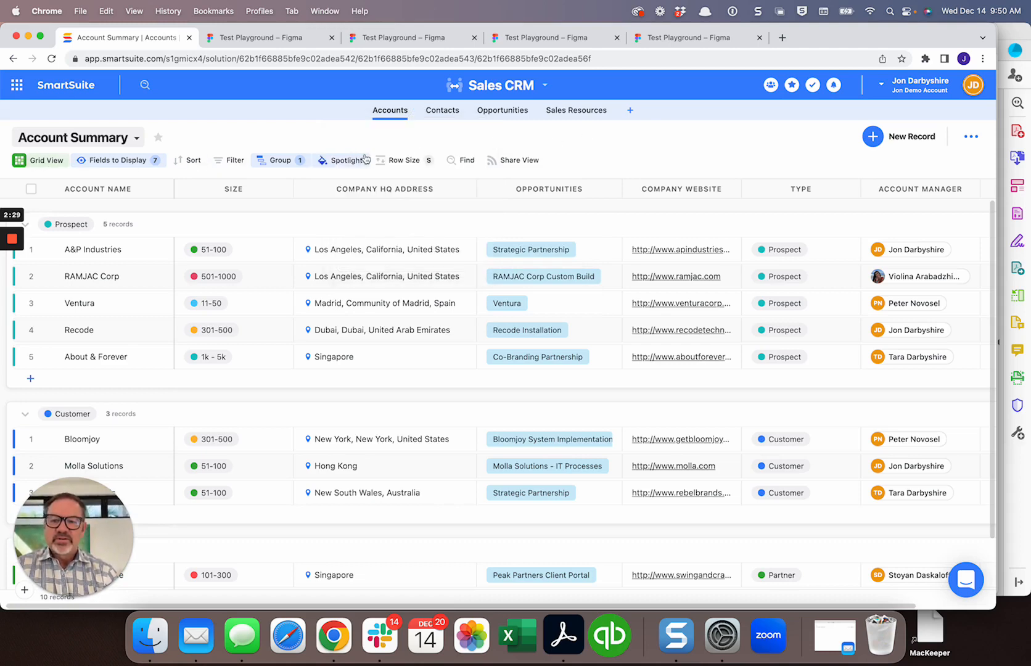
click(120, 162)
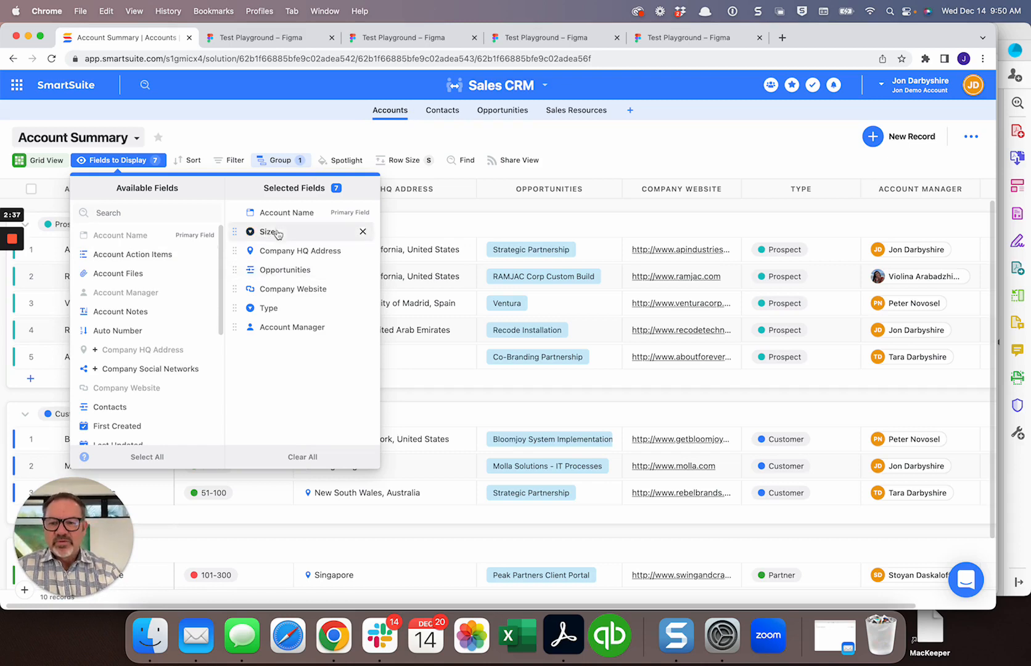
click(507, 147)
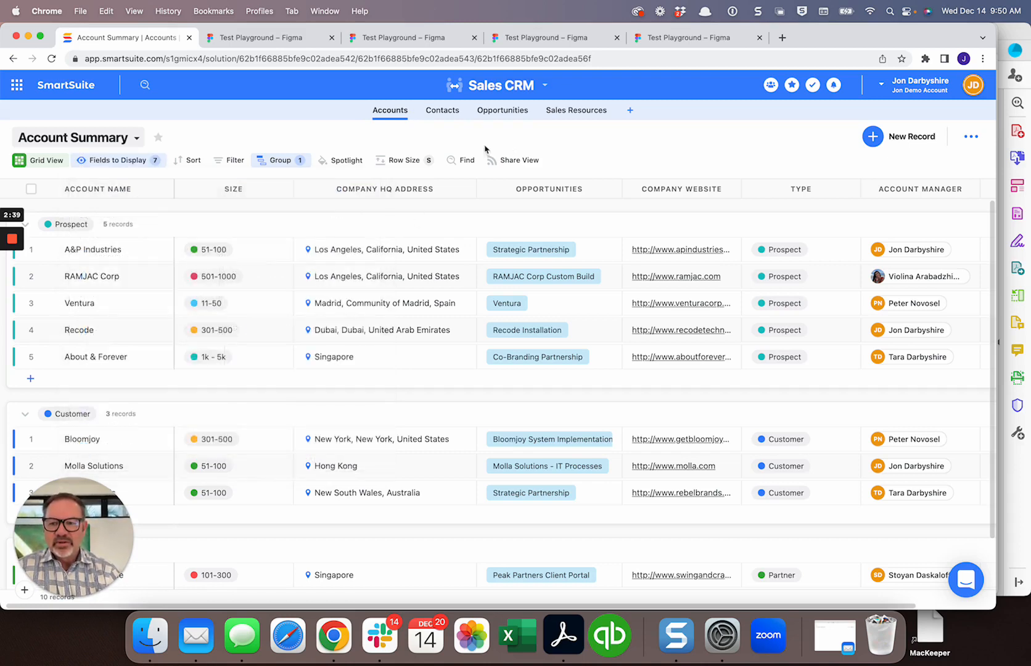
- Change the Account Summary view type to Card and look over the list of saved views
click(60, 162)
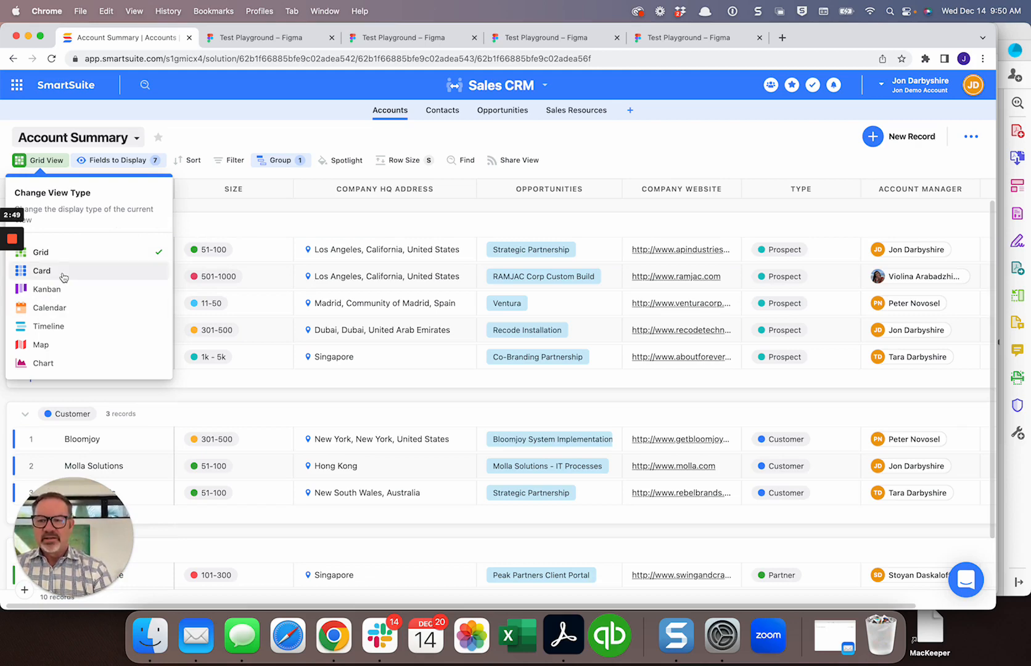
click(42, 270)
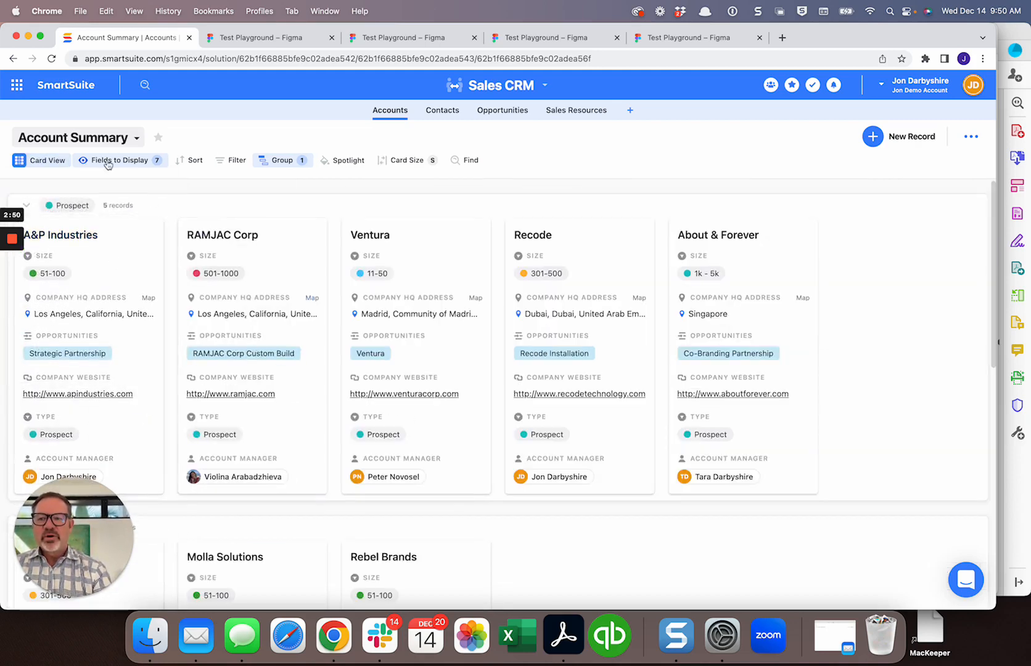
click(63, 141)
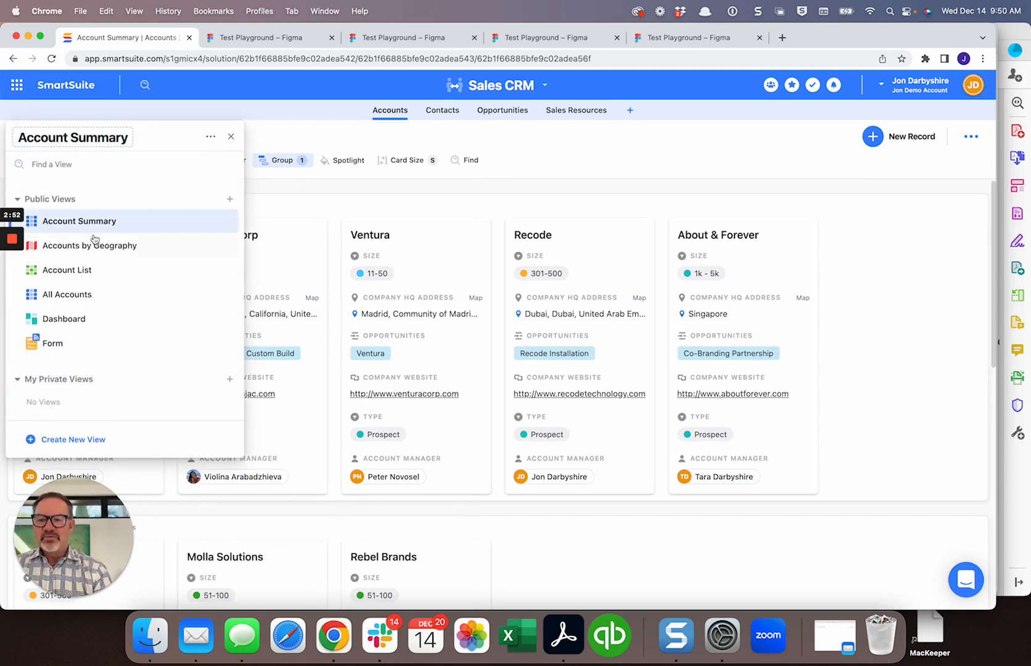
click(283, 135)
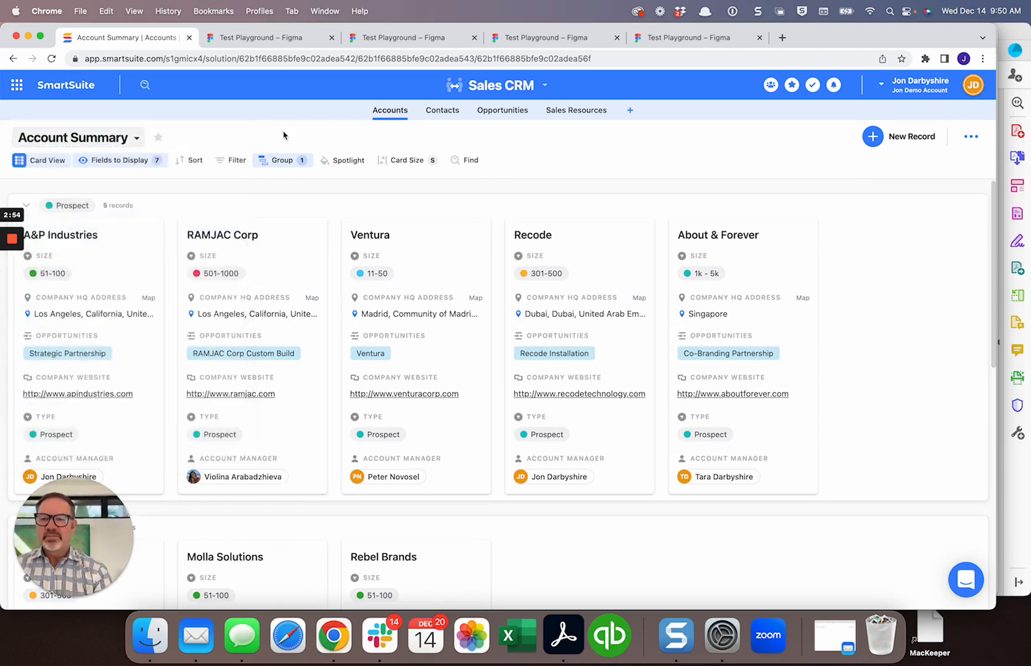
- Show the Account Summary as a Calendar, and return it to the Grid view type
click(55, 161)
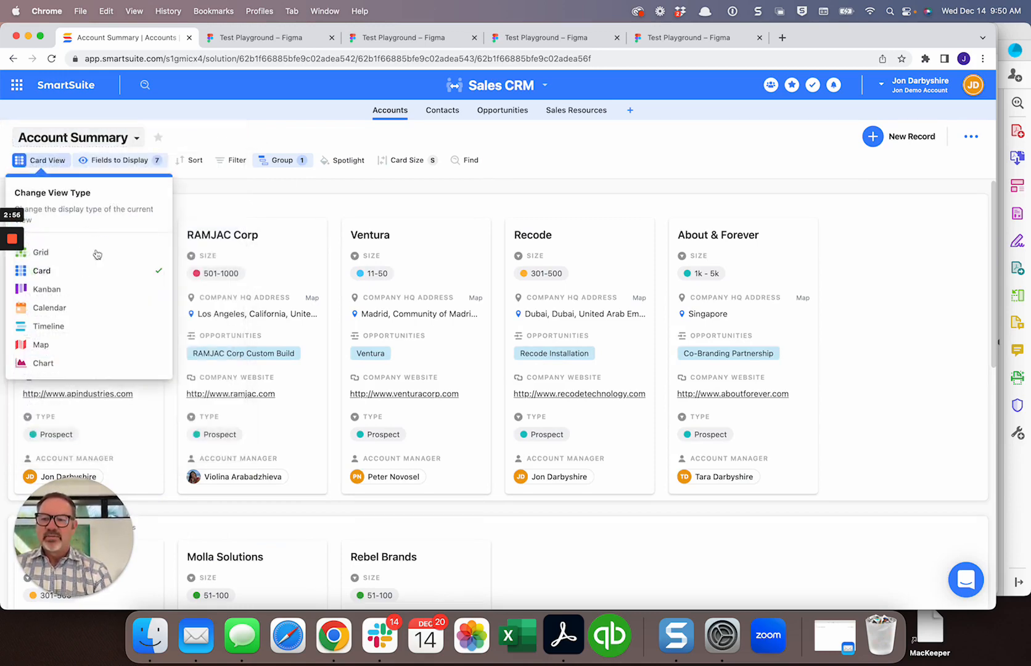
click(54, 307)
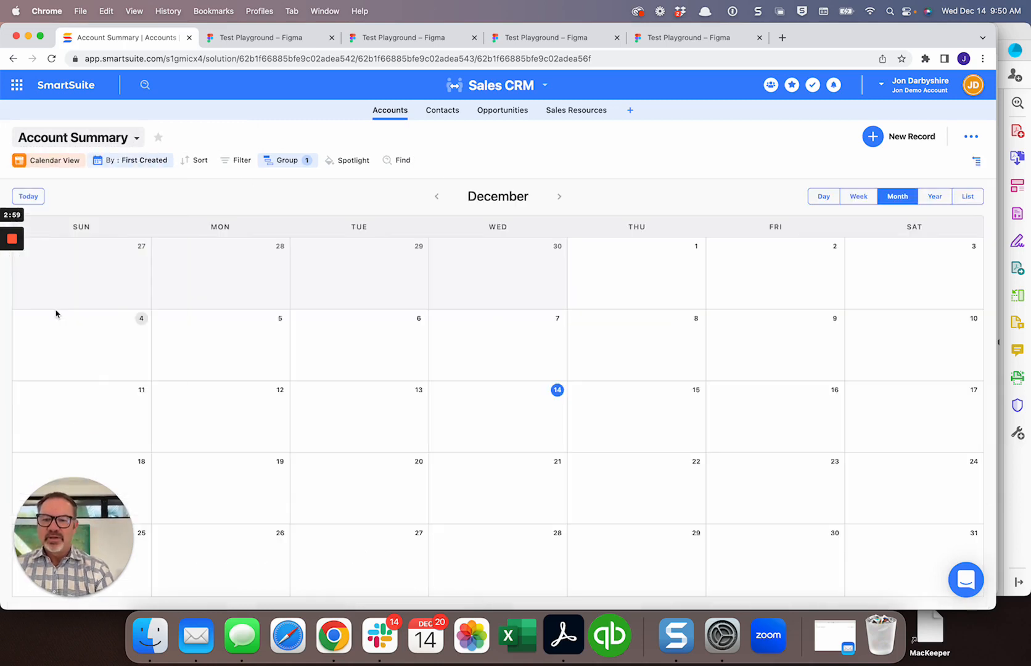
click(55, 163)
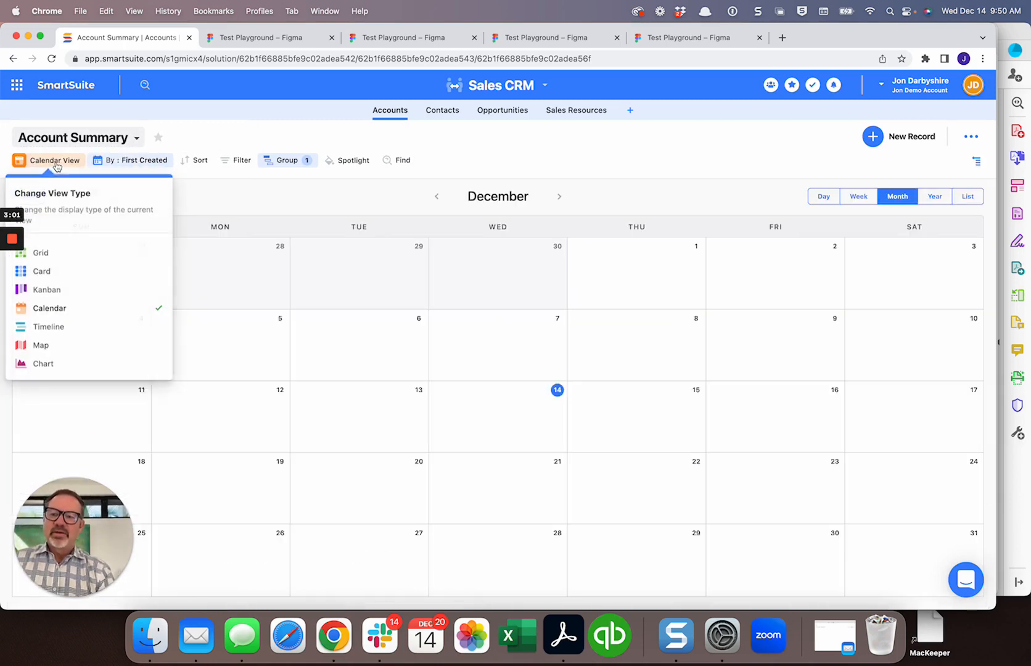
click(41, 252)
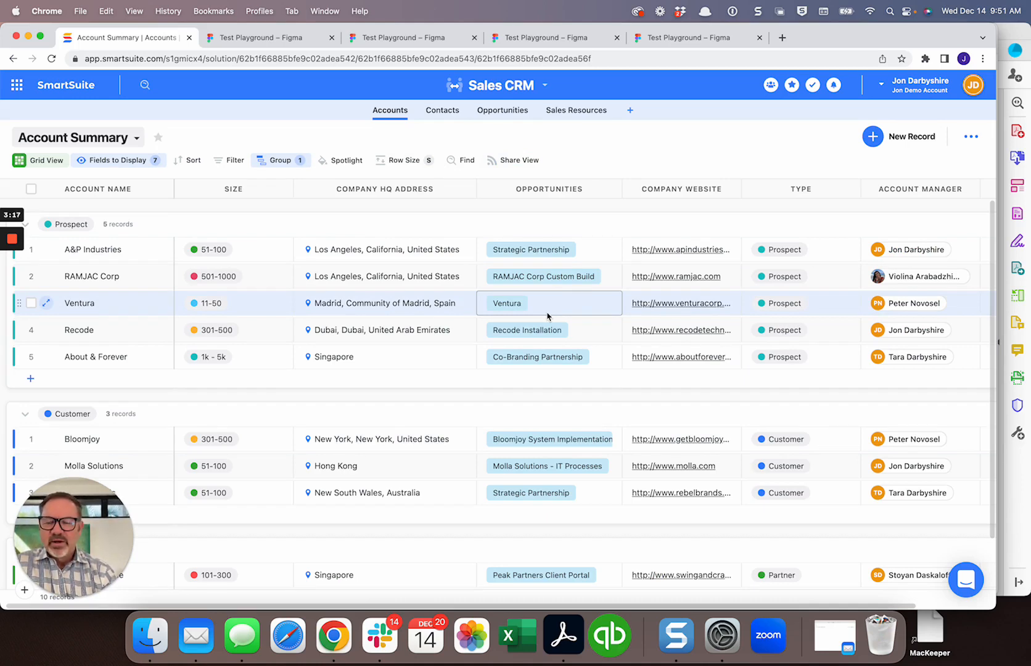
- Explore all field types available for a new Accounts field and sort the listing by Type
scroll(548, 316, right, 3)
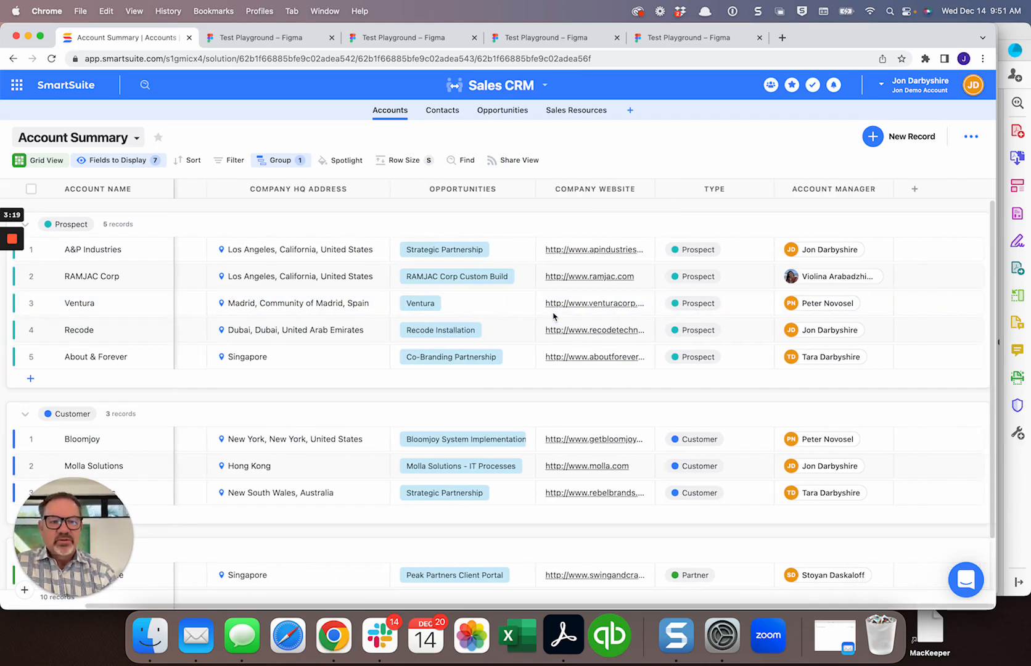
click(914, 190)
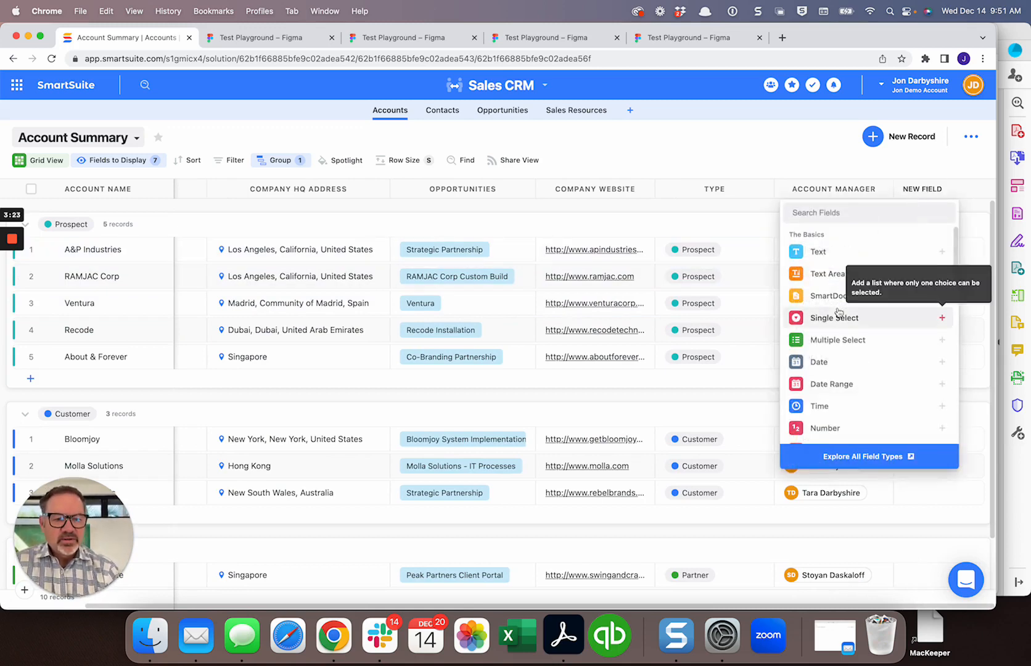
scroll(864, 333, down, 5)
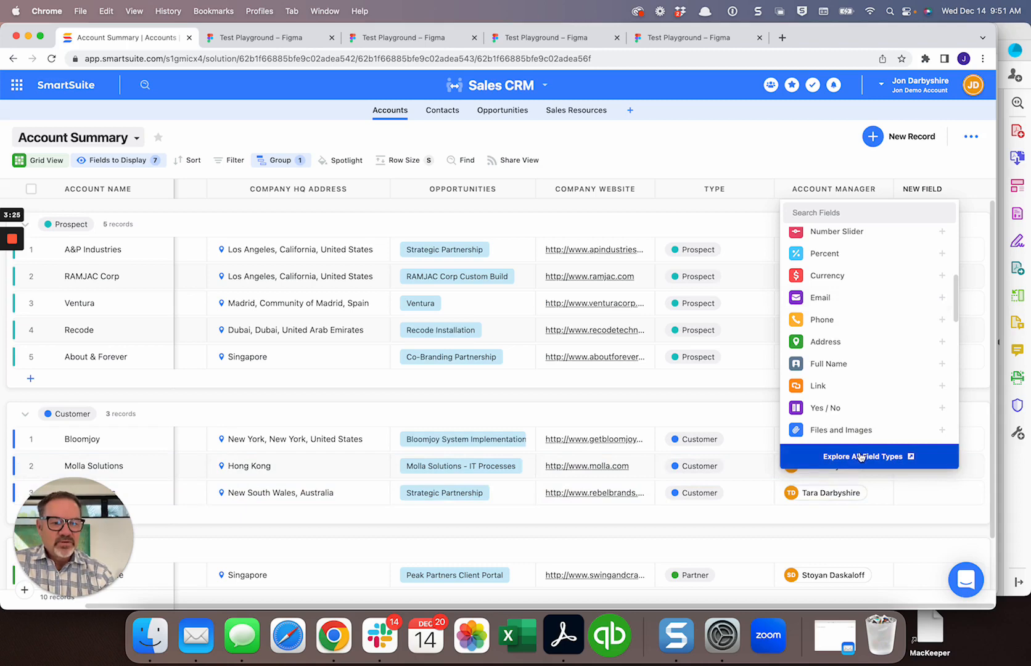
click(862, 457)
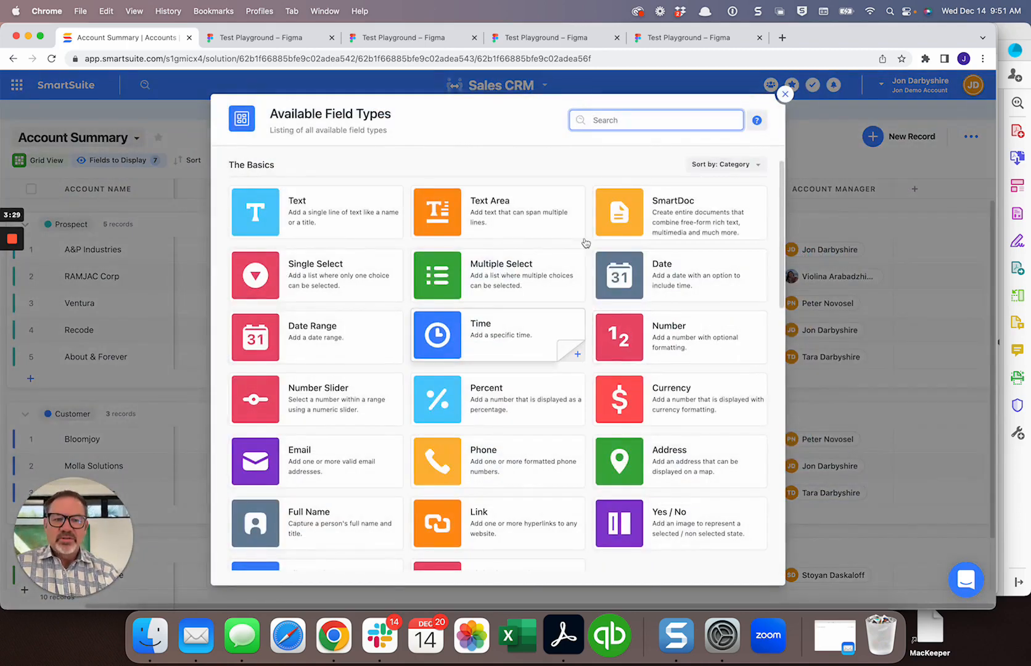
click(711, 165)
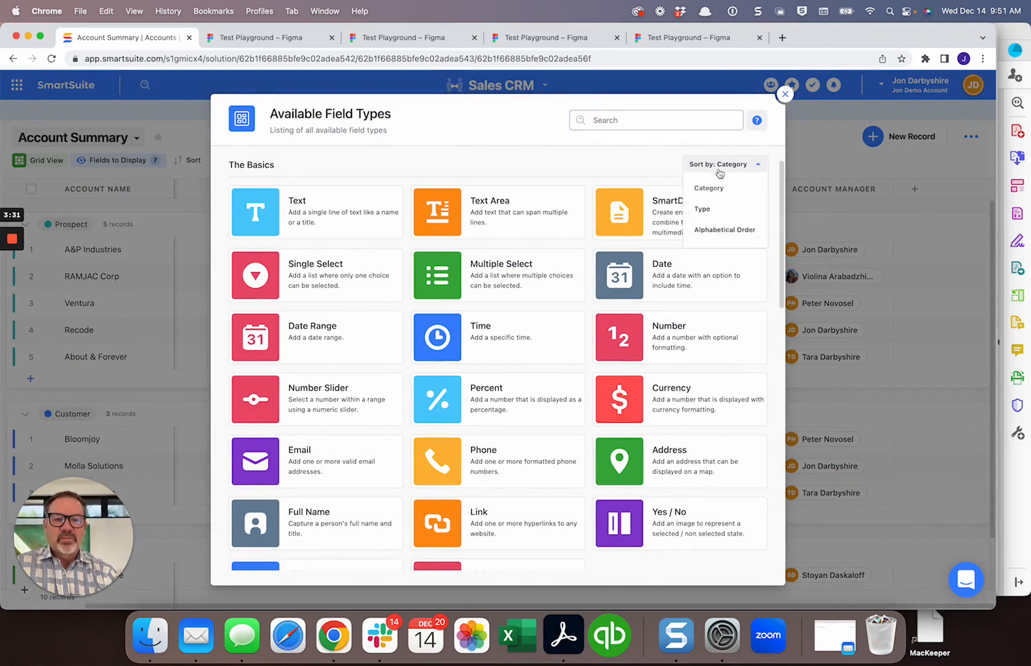
click(703, 210)
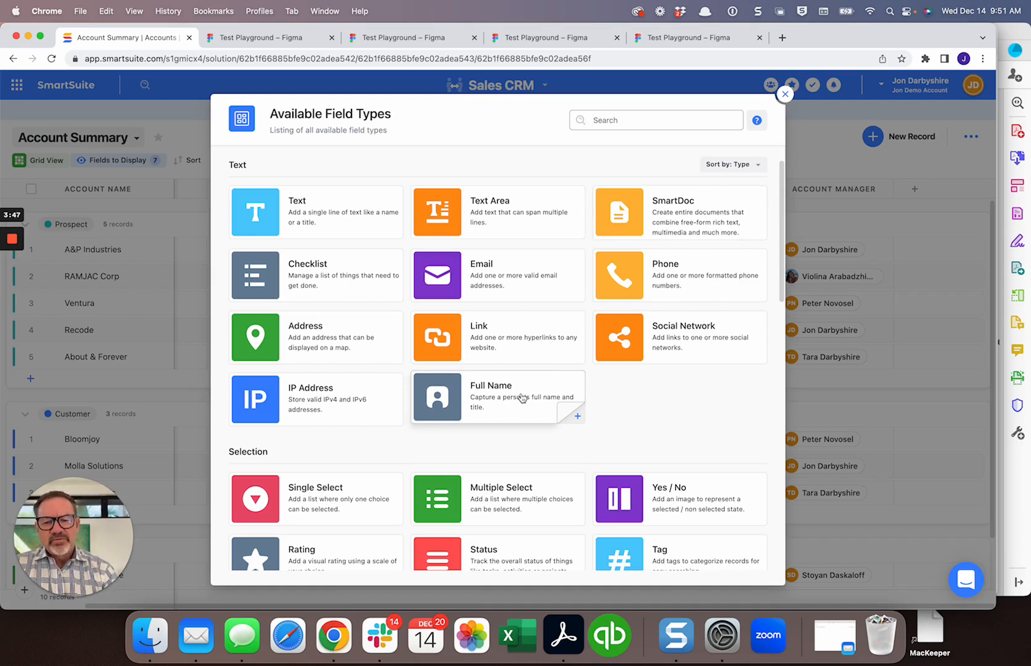
- Add an Address field in the Multiple Line format with the map display included, and view its entry form for A&P Industries
click(327, 334)
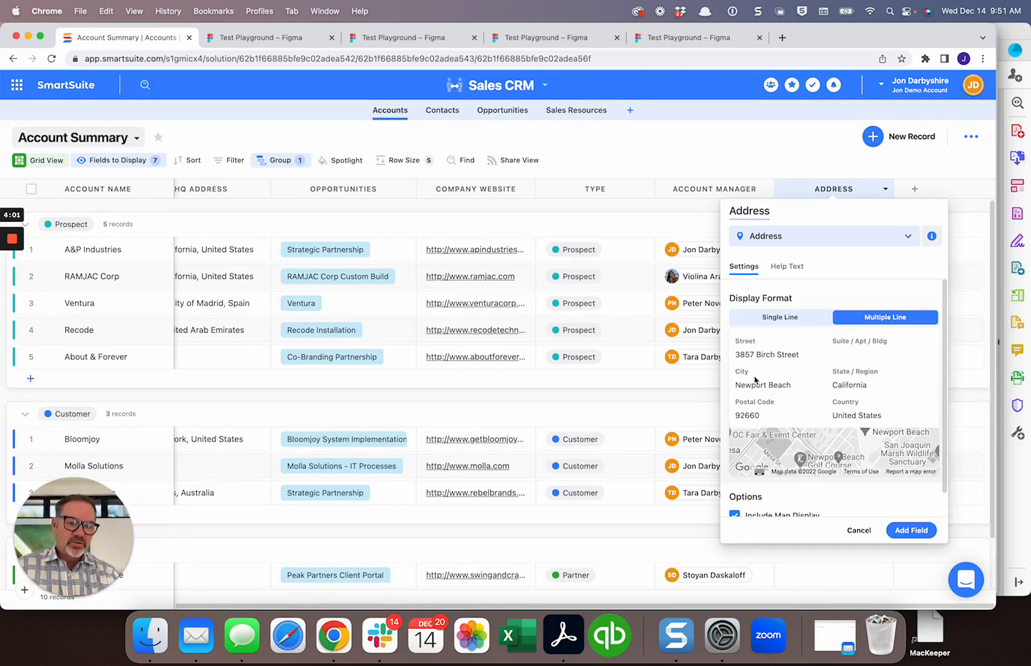
click(755, 318)
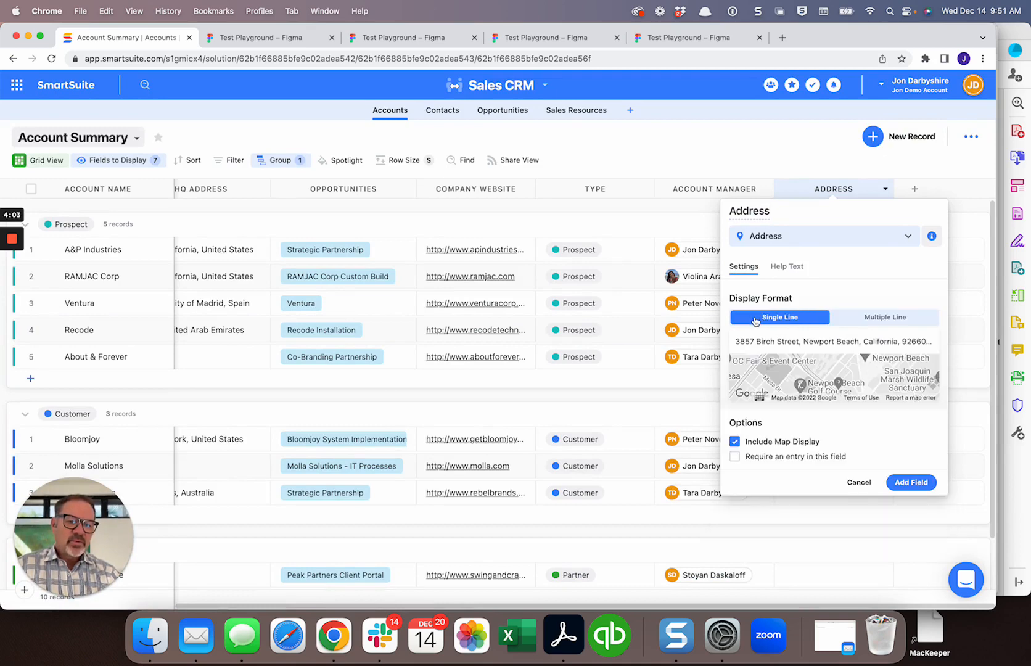
click(735, 441)
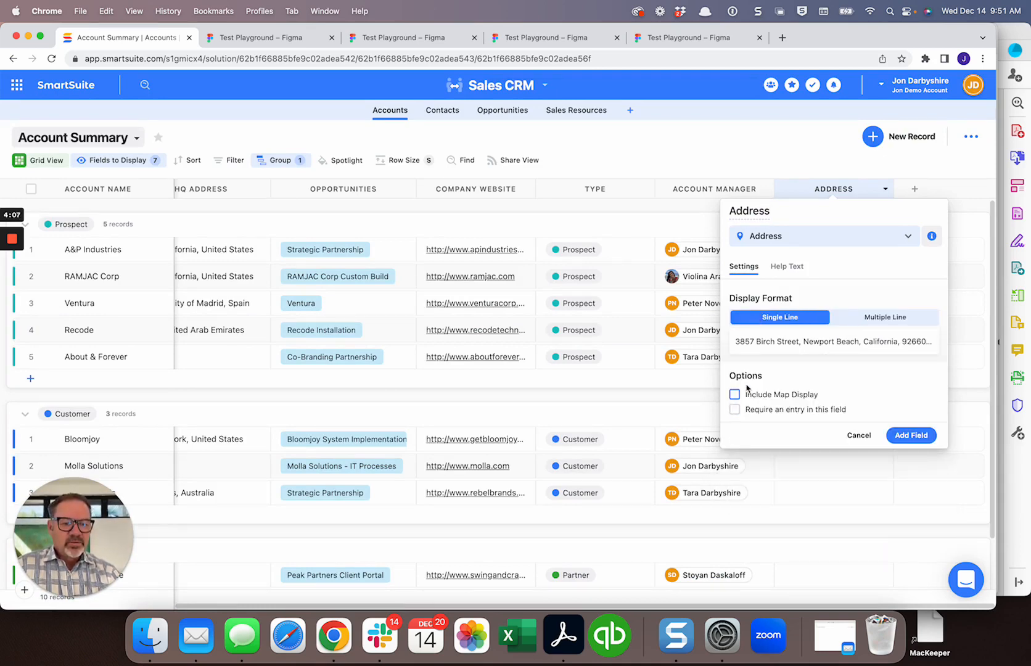
click(734, 395)
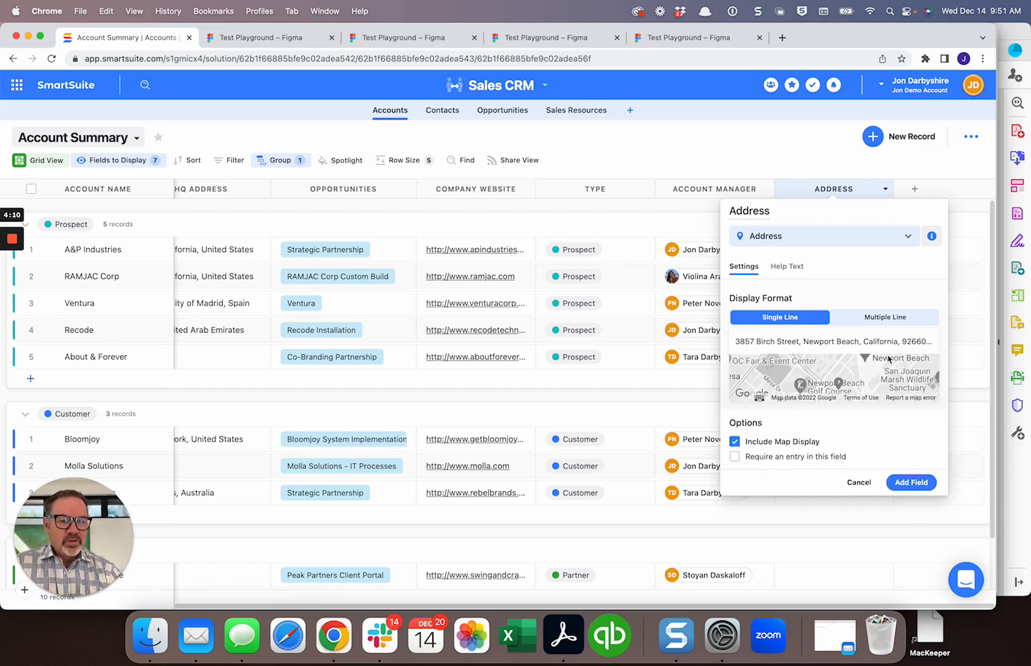
click(872, 319)
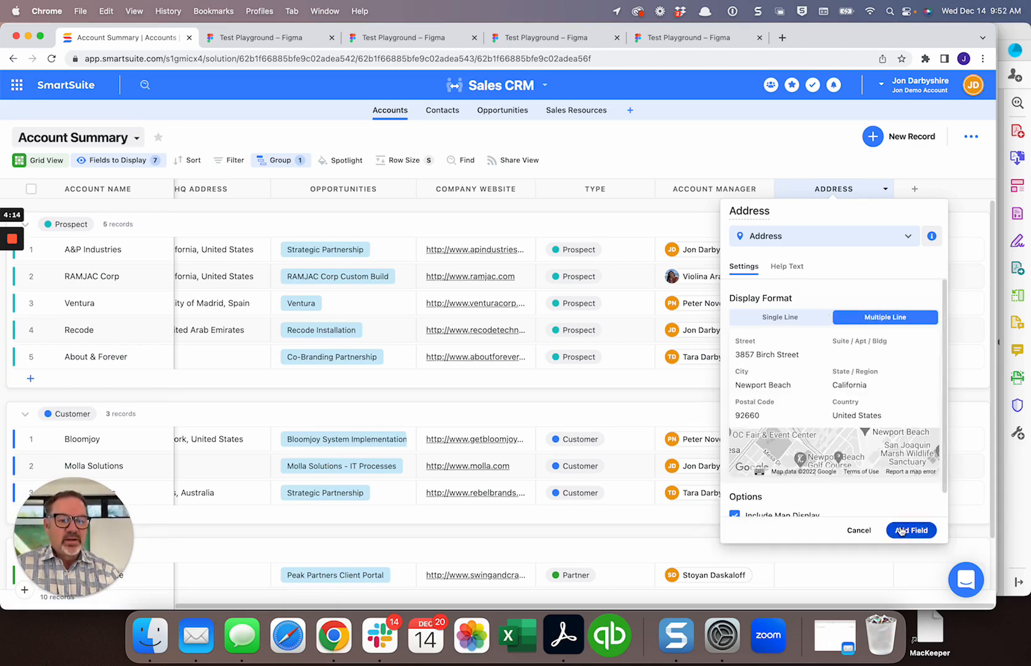
click(902, 531)
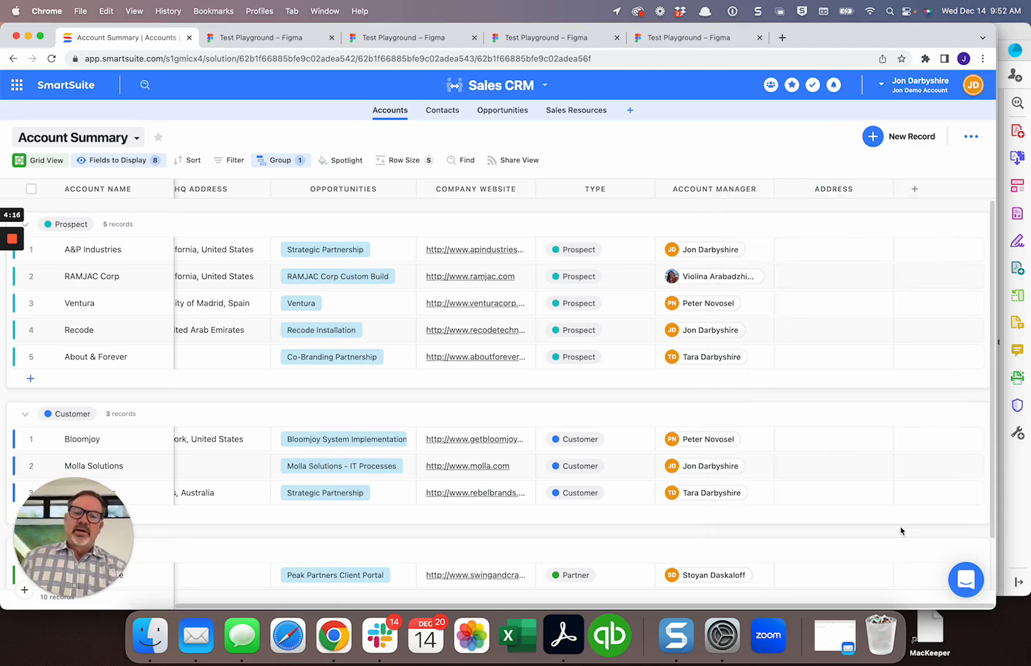
click(806, 253)
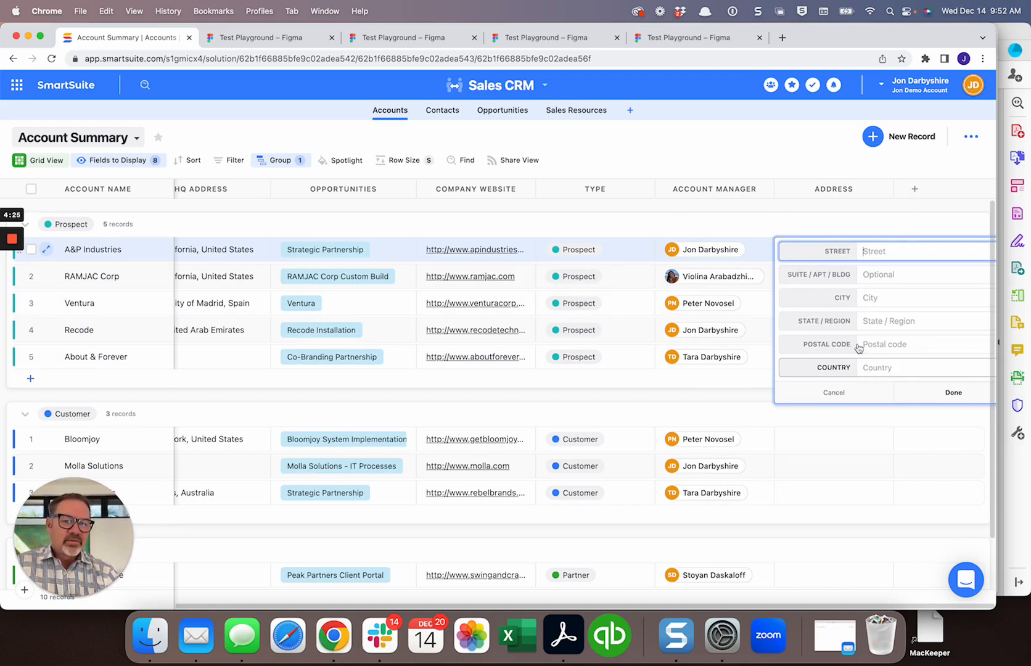
click(776, 158)
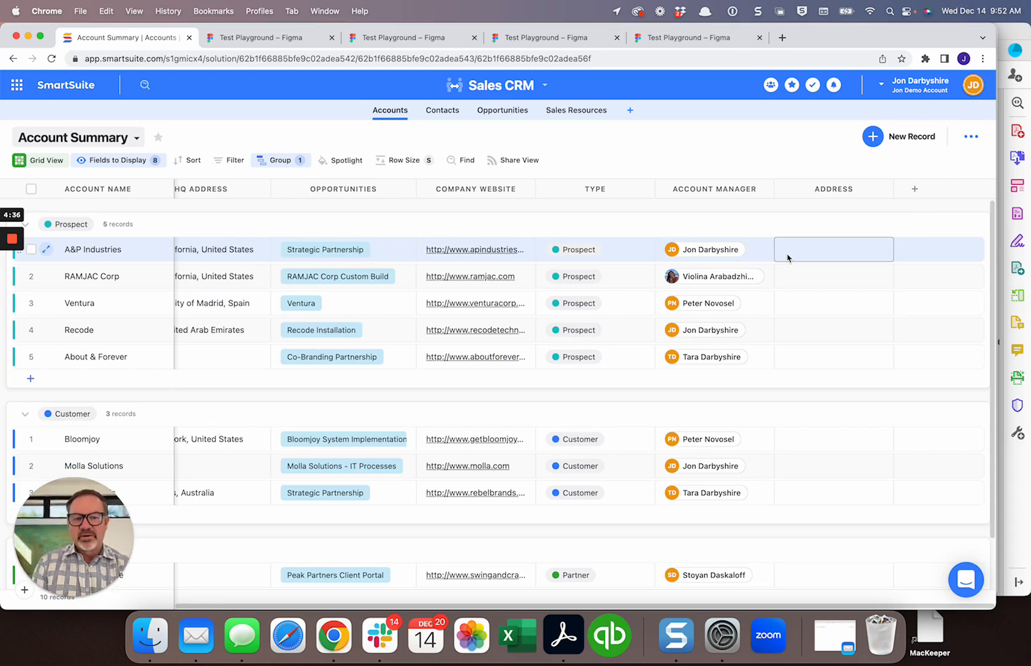
- Display the Street, City and State subfields of the Address field as separate columns in the Account Summary view
click(118, 160)
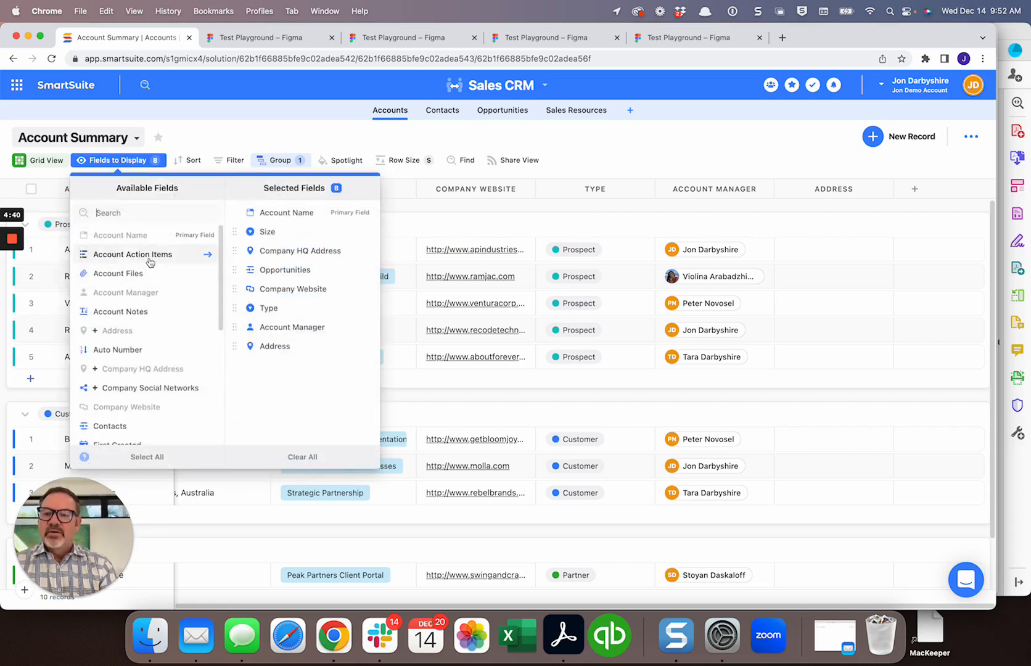
click(95, 331)
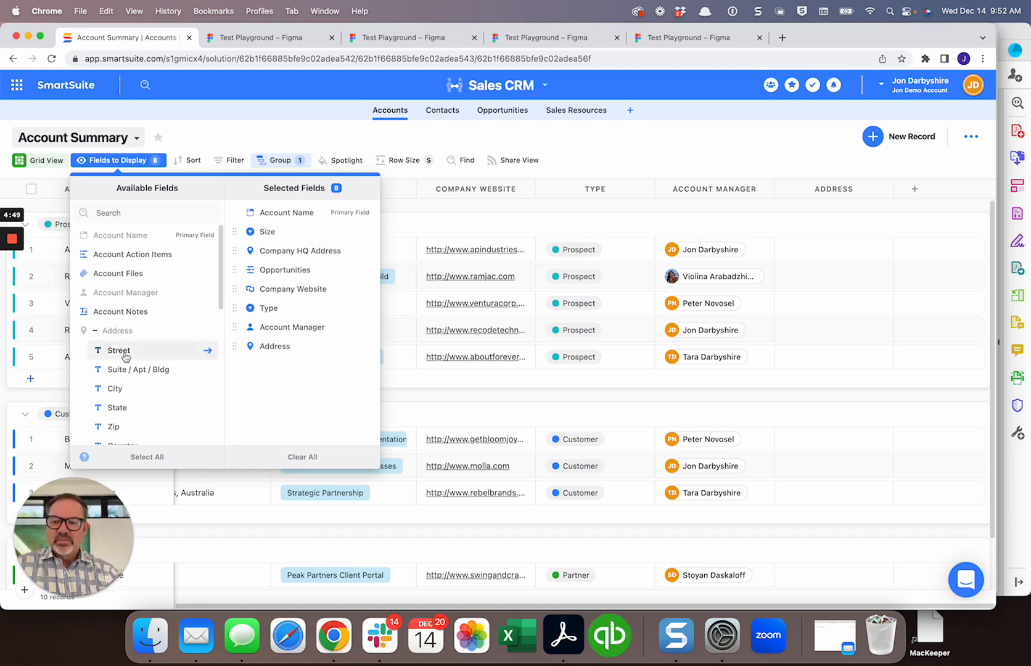
click(118, 351)
click(117, 390)
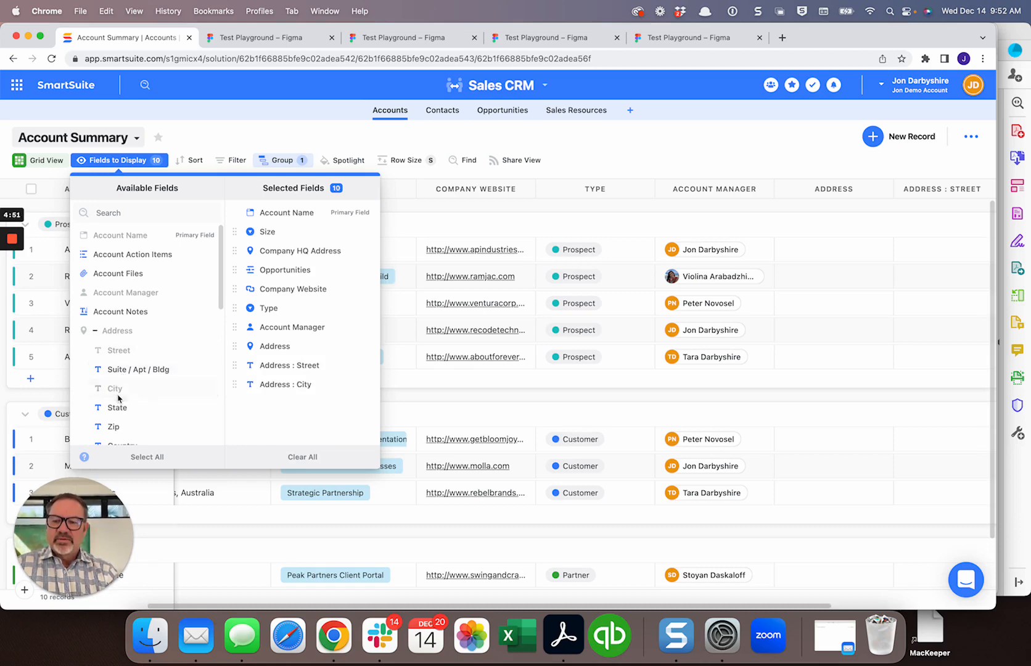
click(120, 408)
click(660, 163)
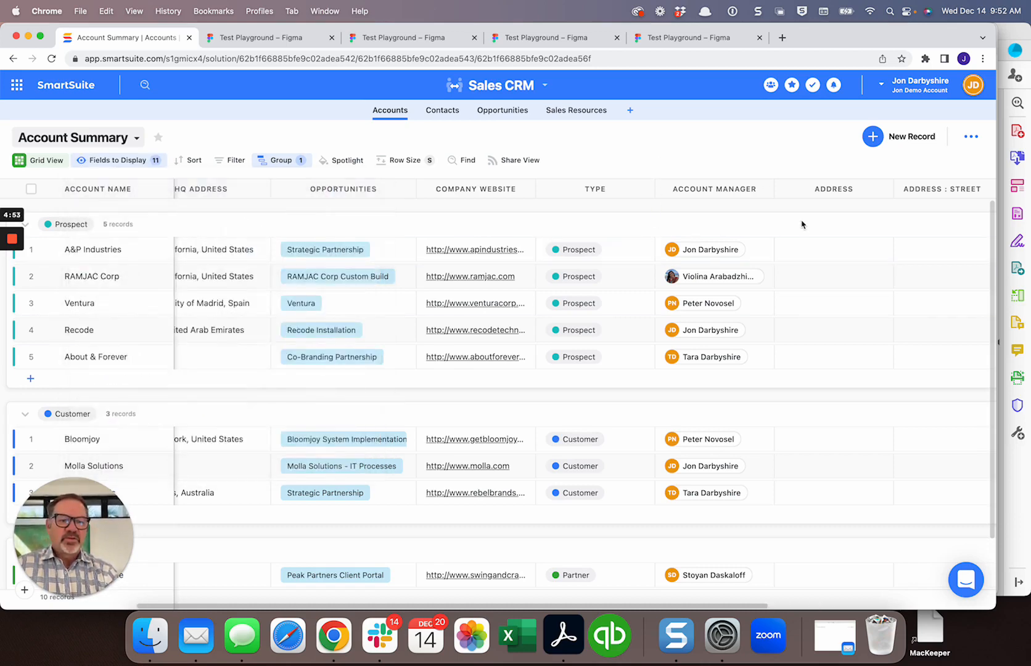
- Fill in the Address field for A&P Industries by entering a street number and accepting the second suggested address
scroll(740, 228, right, 5)
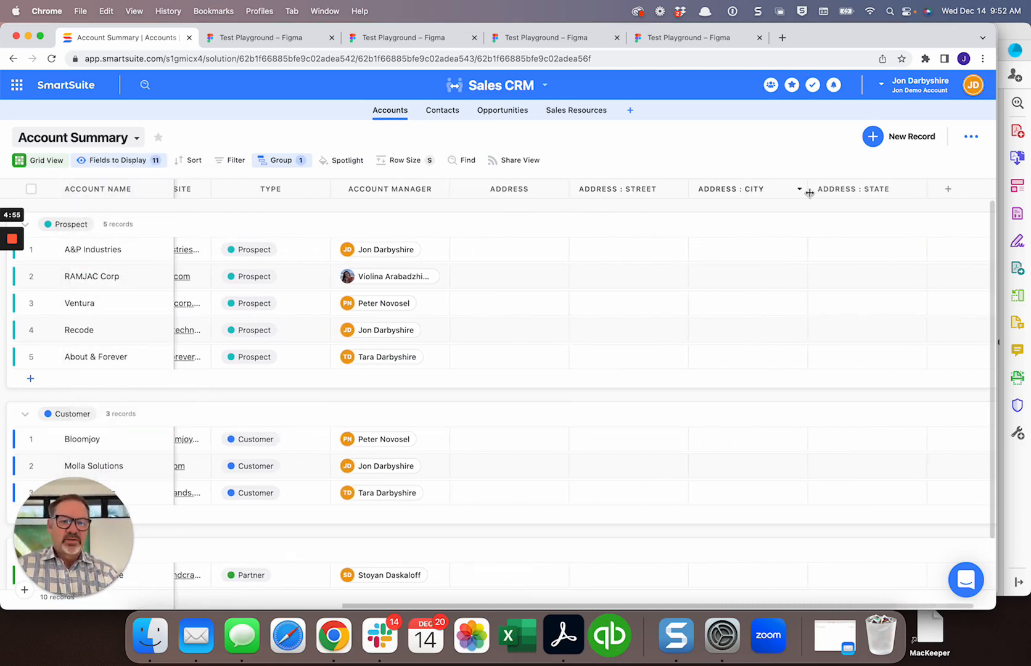
click(513, 258)
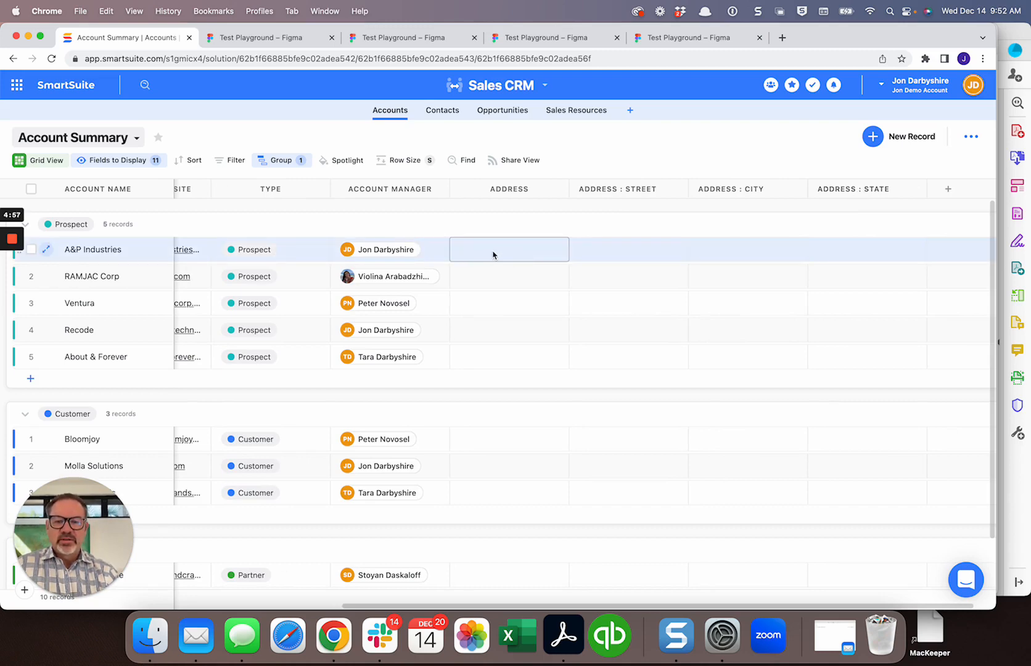
click(494, 253)
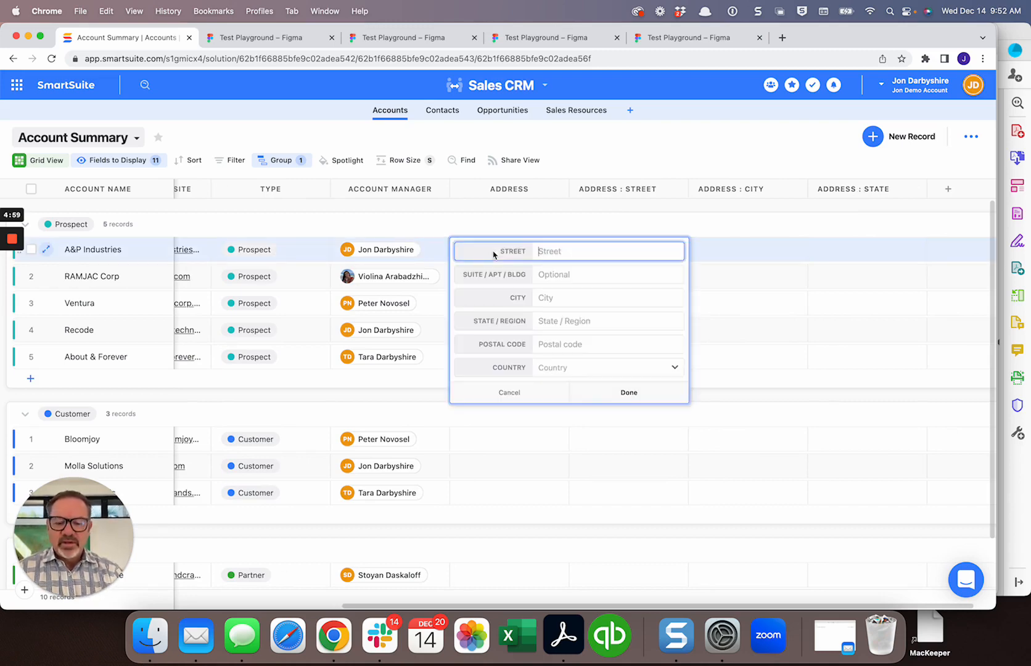
text(24682)
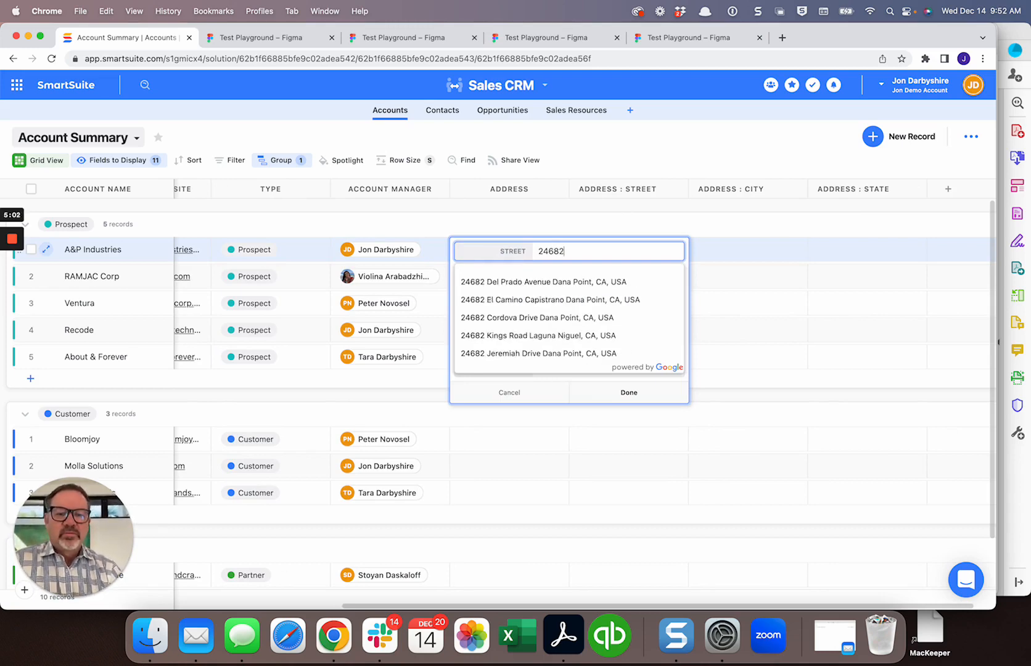
click(517, 299)
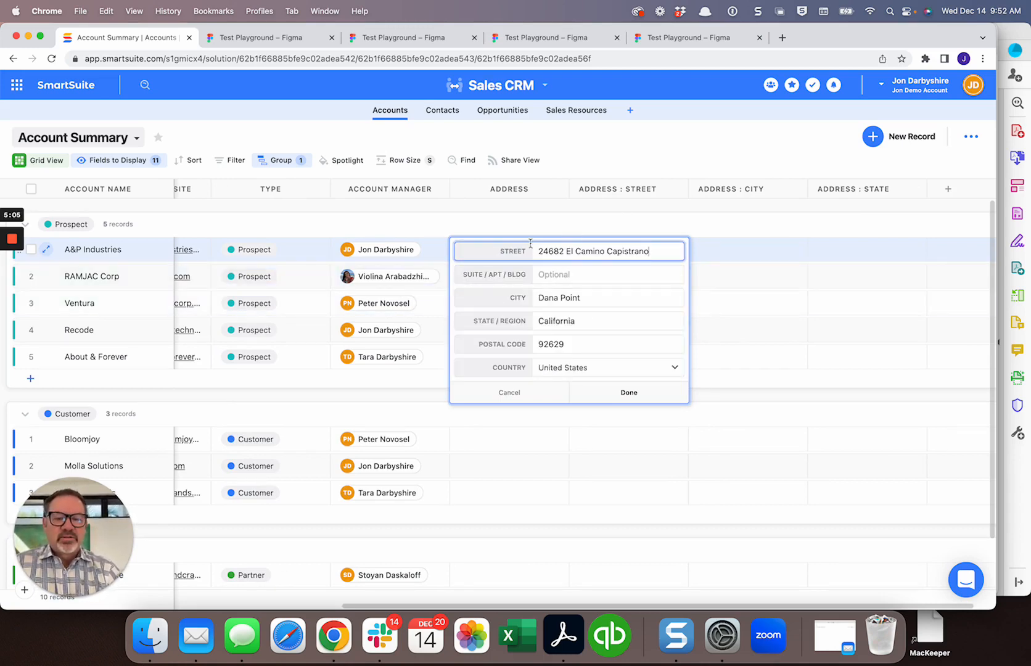
click(628, 398)
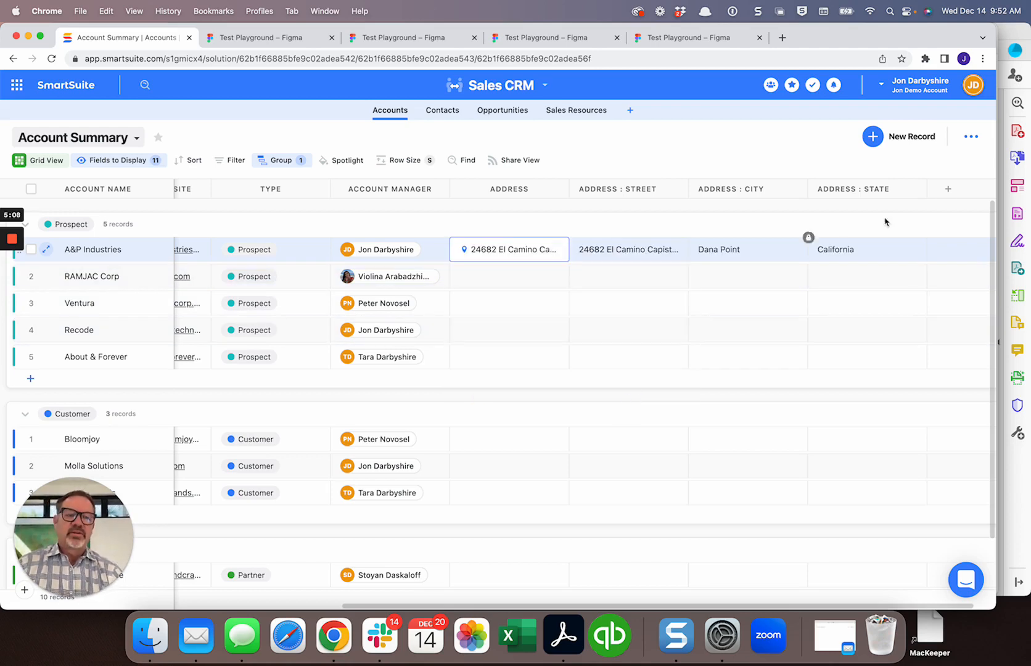
- Explore the full listing of field types for a new field, through Collaboration Related, Project Essentials and More Advanced
click(951, 189)
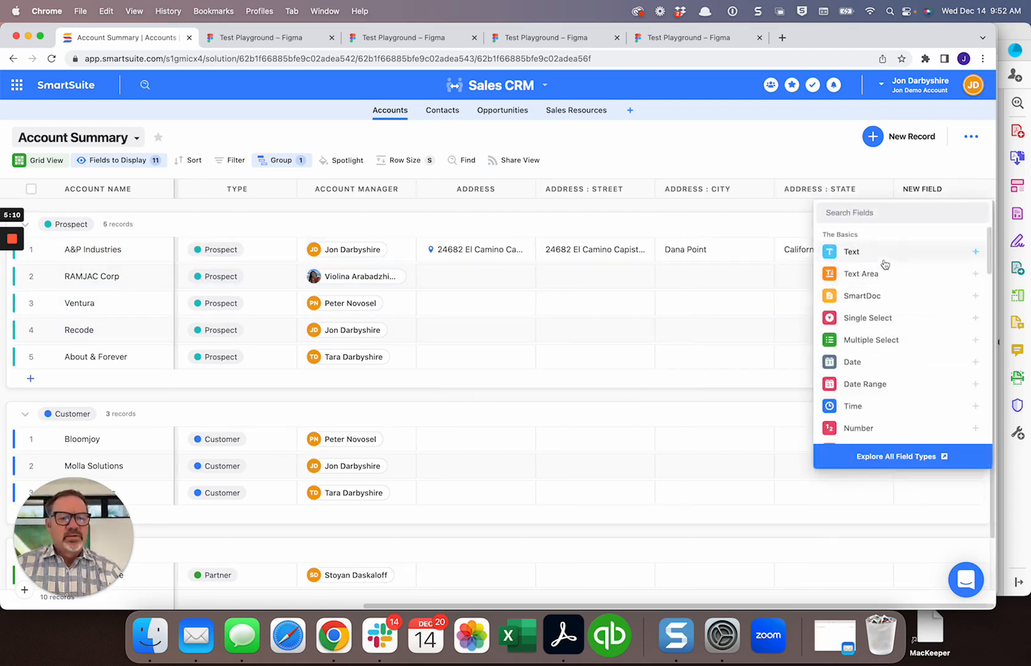
click(889, 457)
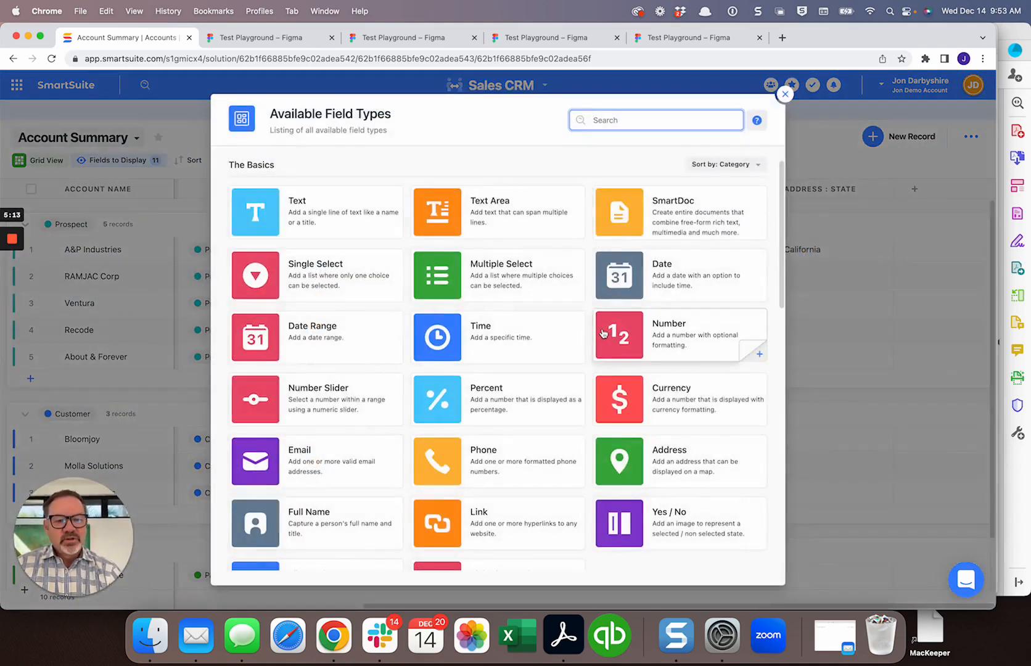
scroll(603, 333, down, 5)
scroll(604, 333, down, 3)
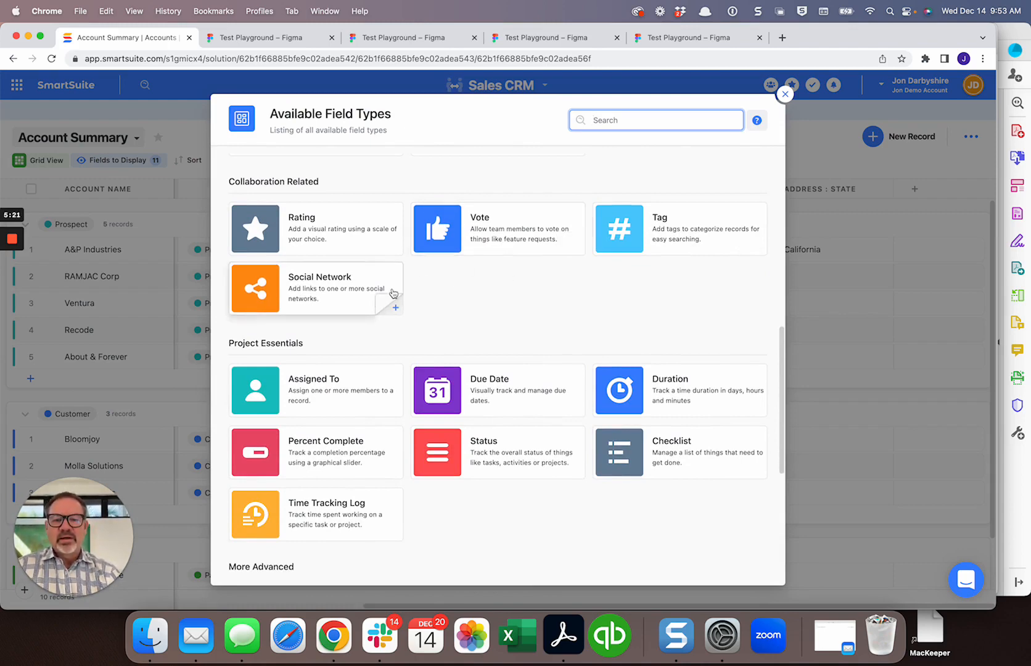
scroll(502, 296, down, 5)
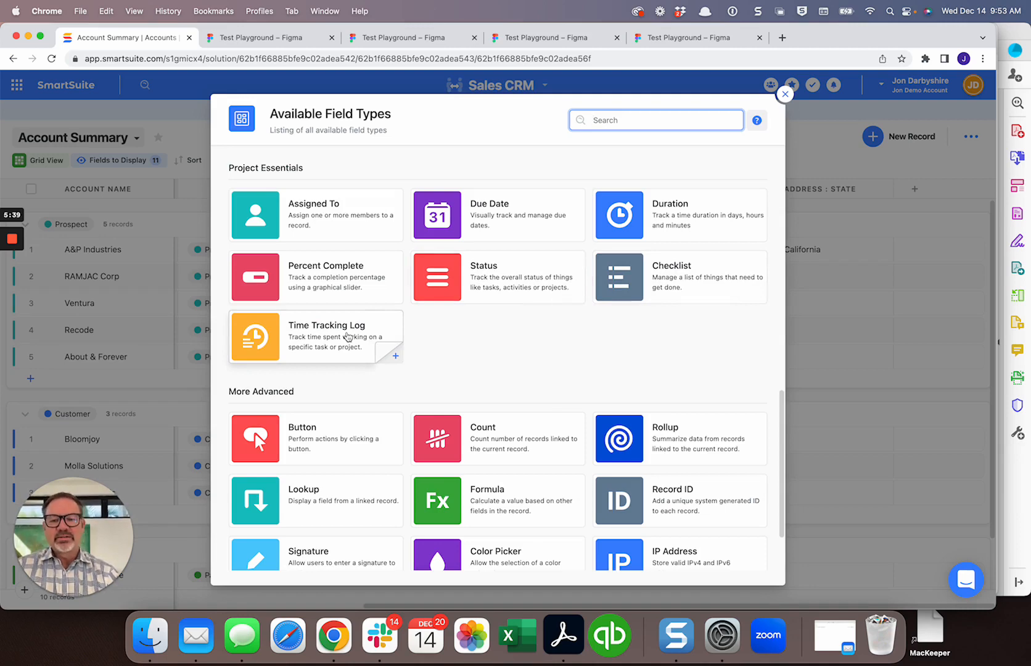
scroll(346, 337, down, 3)
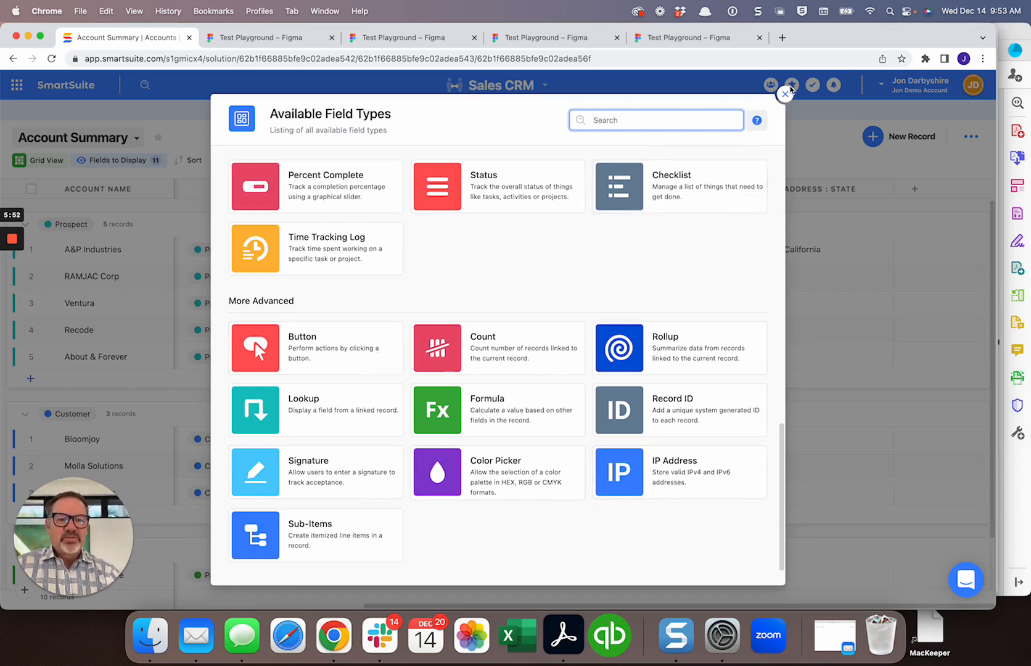
click(785, 94)
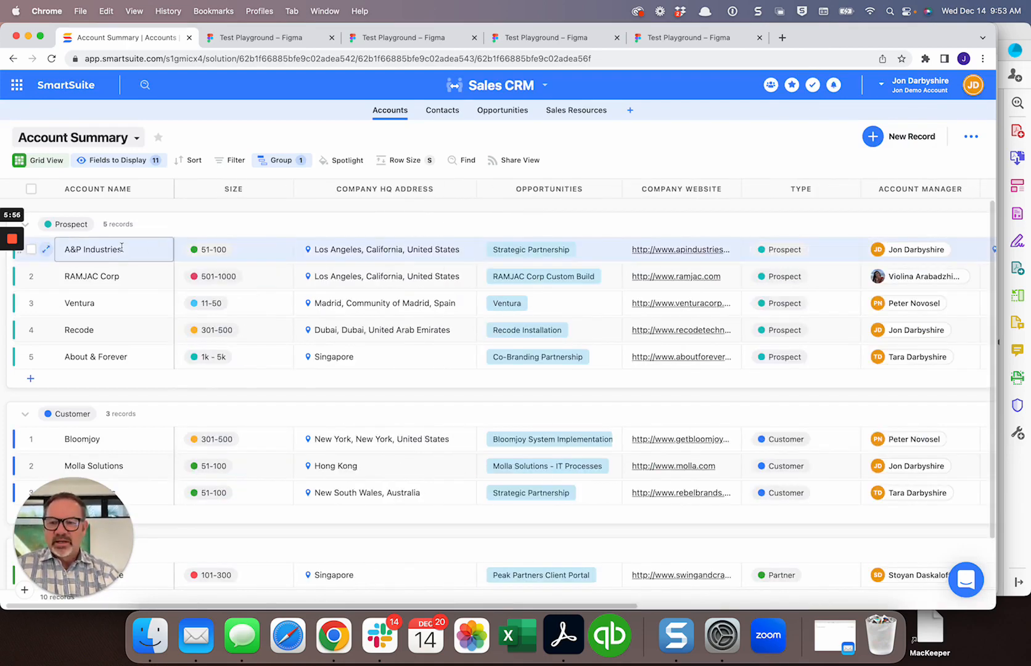
- Open the full A&P Industries record and collapse its Contacts and Opportunities sections
click(45, 249)
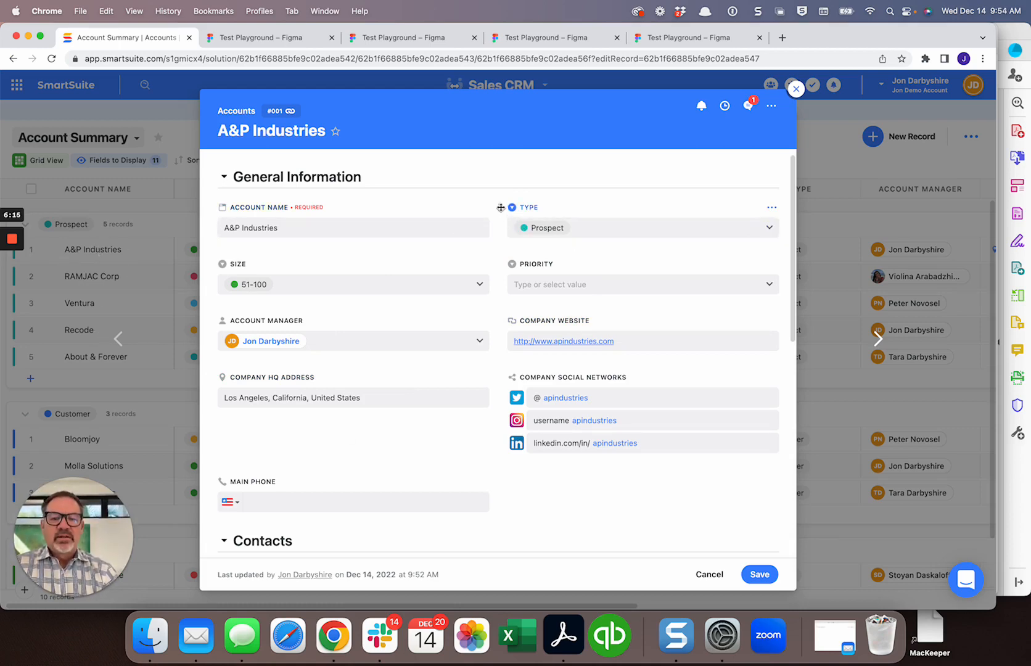
mouse_move(500, 207)
mouse_down()
mouse_move(332, 349)
mouse_move(237, 267)
mouse_move(490, 267)
mouse_move(494, 183)
mouse_move(504, 207)
mouse_up()
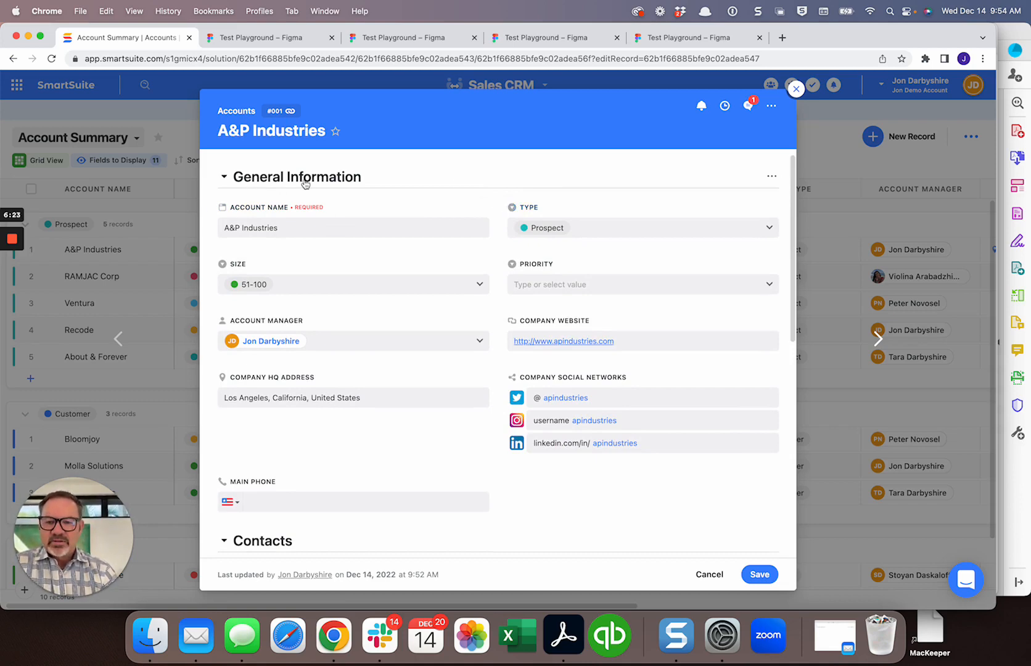
scroll(358, 457, down, 10)
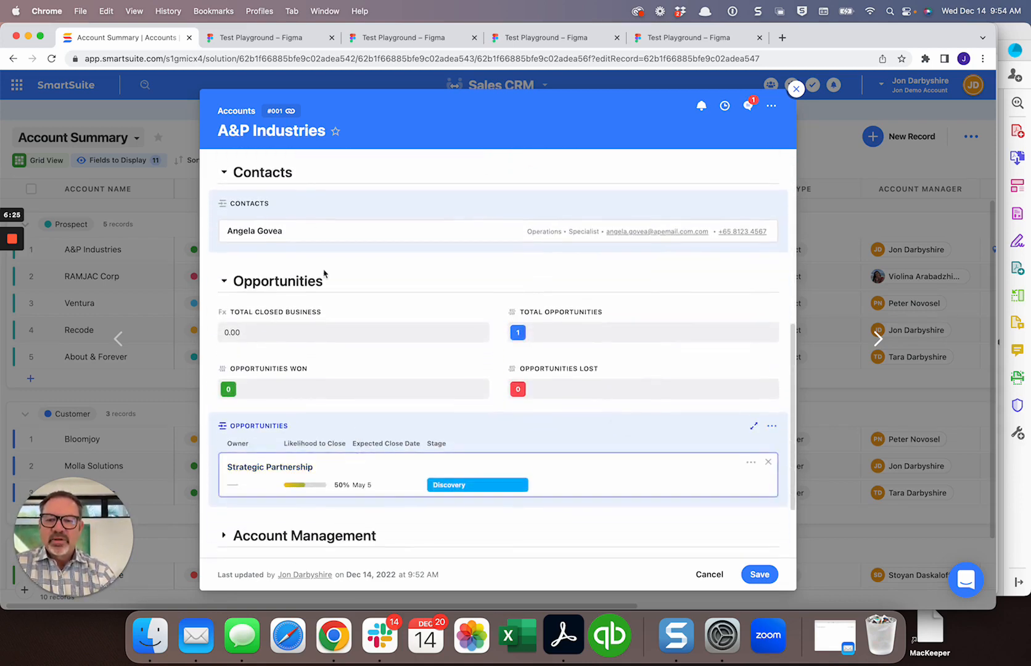
click(267, 179)
click(272, 207)
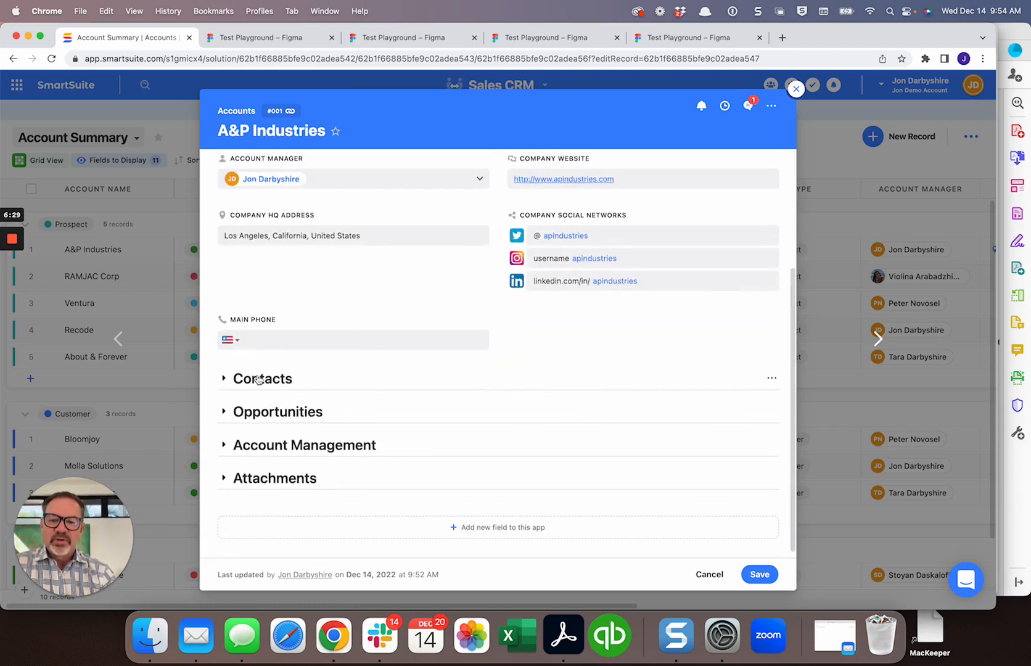
- Set the record's Contacts section to Collapsed by Default and check the layout of the sections
click(771, 378)
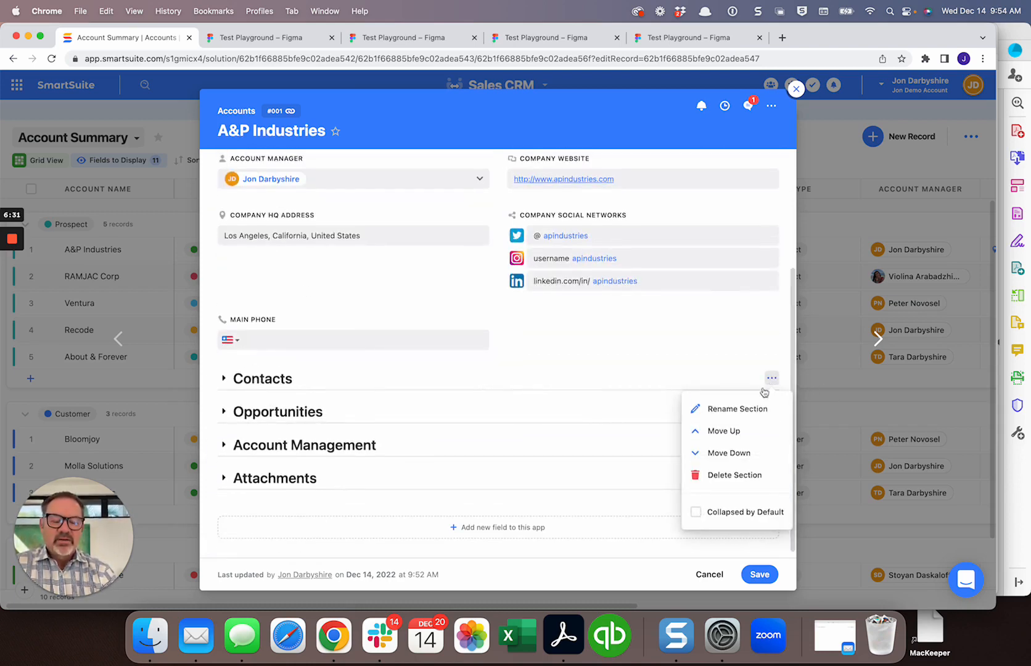
click(697, 512)
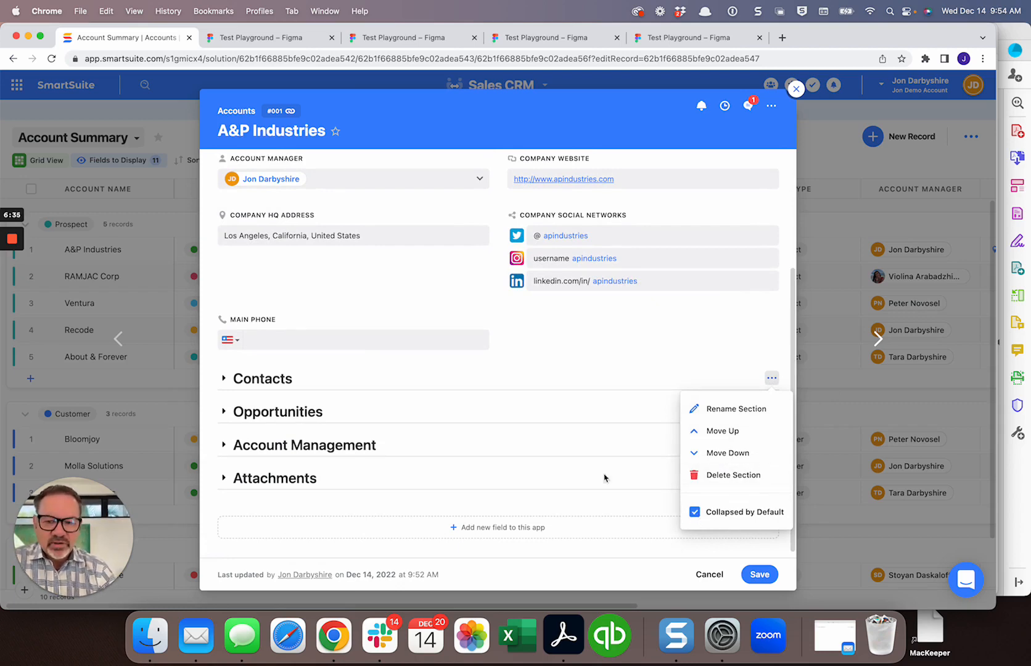
scroll(467, 361, up, 3)
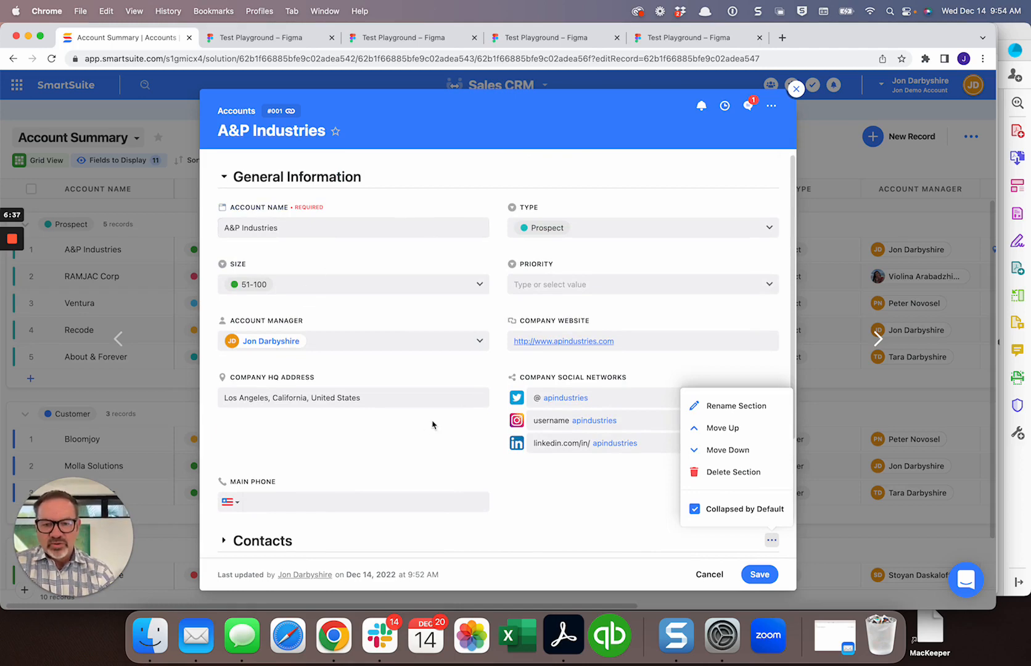
scroll(433, 424, down, 4)
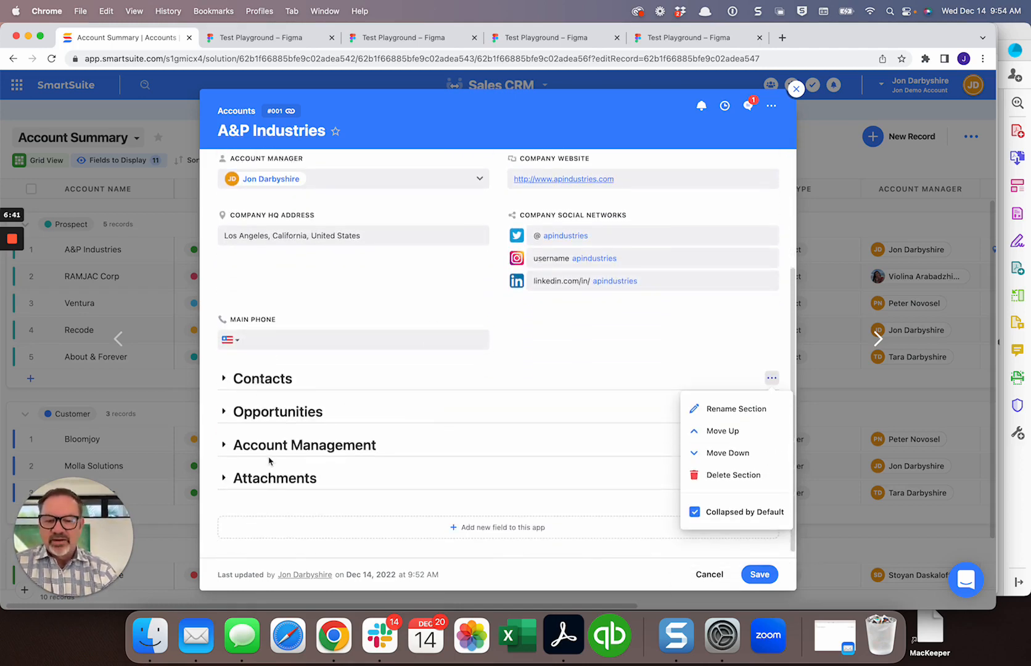
click(543, 358)
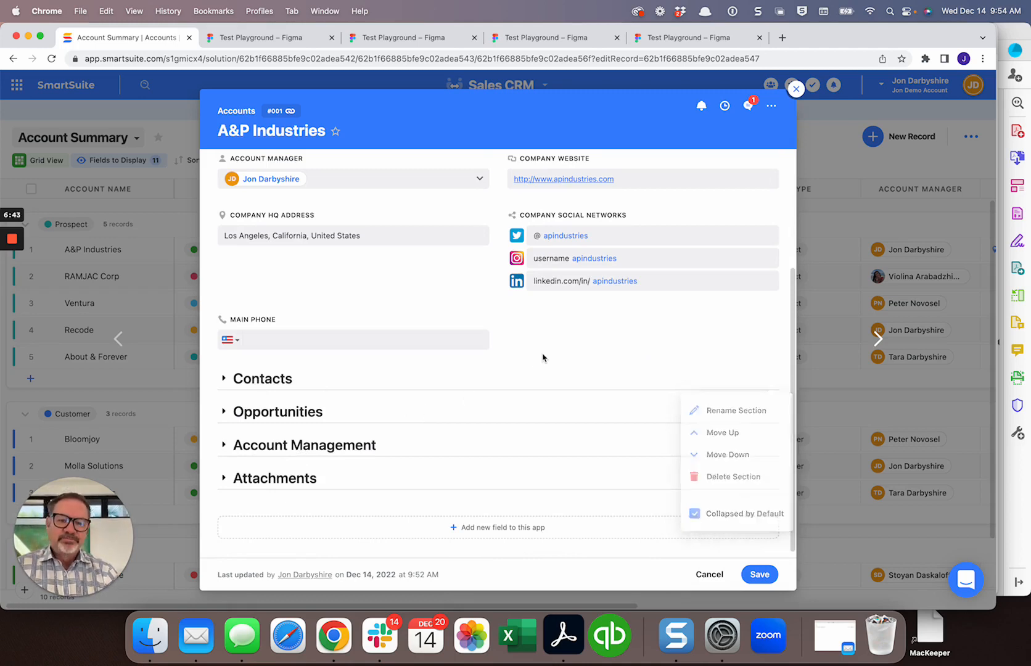
- Look at the field types offered for adding a new field inside the record, and return to General Information
click(472, 532)
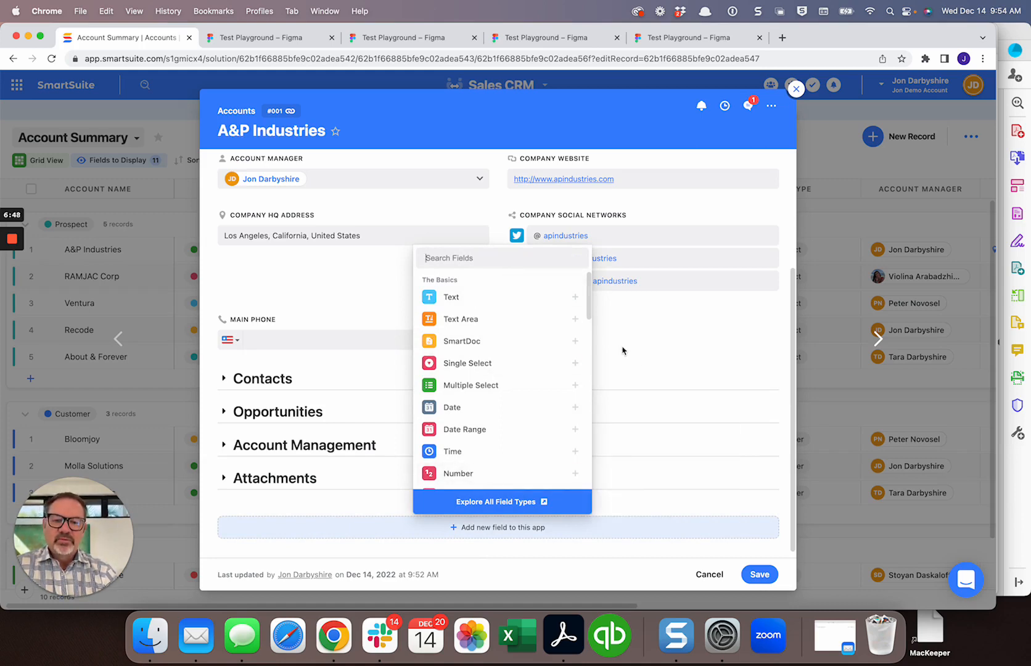
click(344, 295)
scroll(344, 295, up, 5)
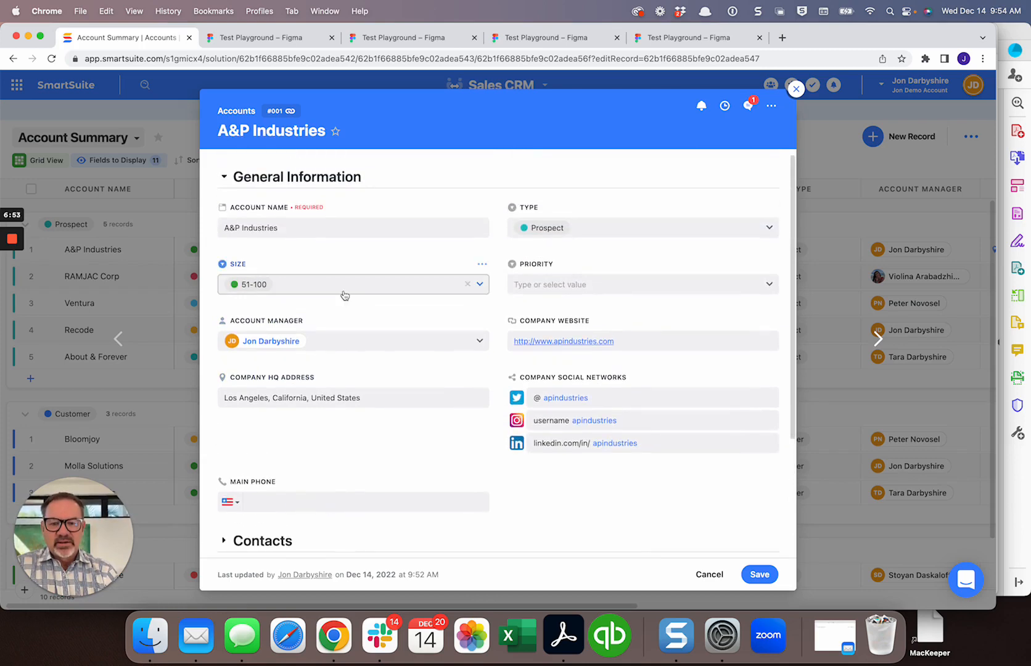
- Expand the Opportunities and Account Management sections of the A&P Industries record
scroll(344, 295, down, 3)
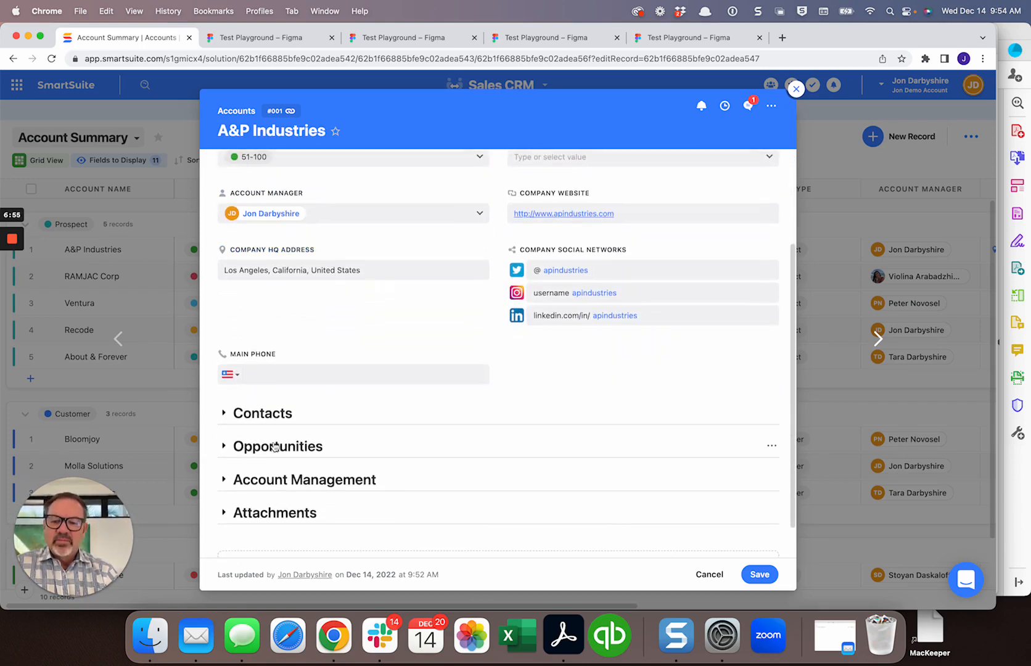
click(350, 447)
scroll(349, 447, down, 5)
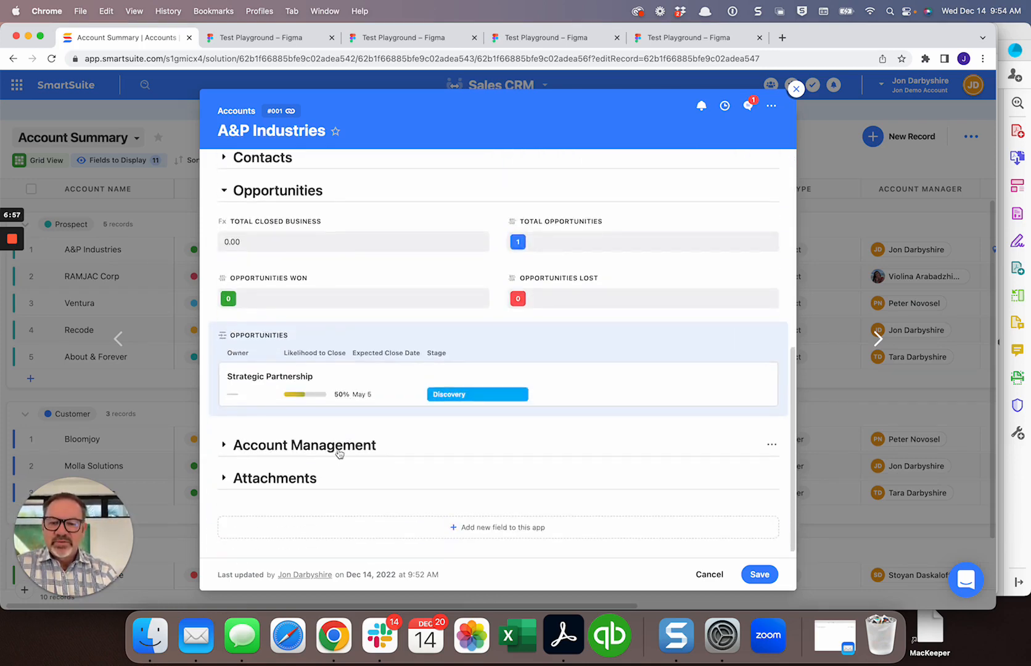
click(307, 456)
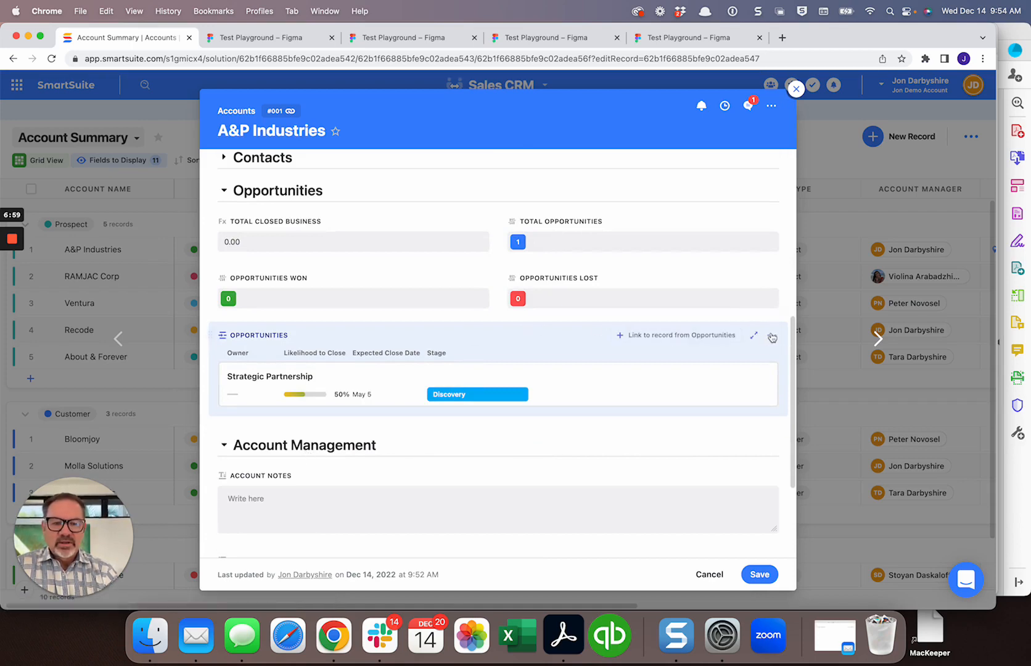
- Change the display format of the linked Opportunities field to Compact Display and update the field
click(773, 337)
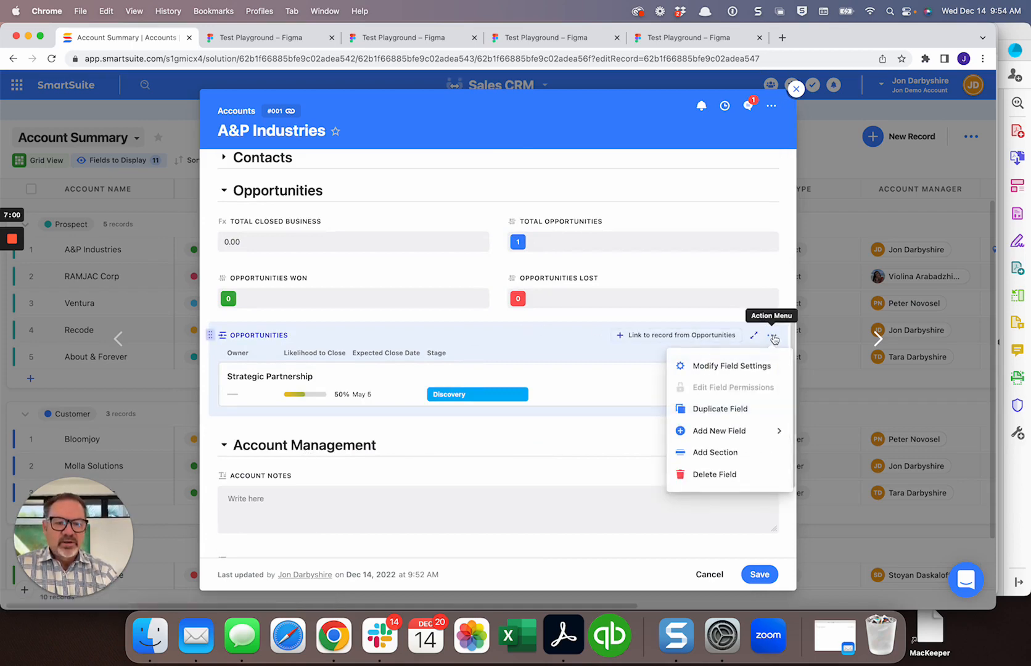
click(728, 368)
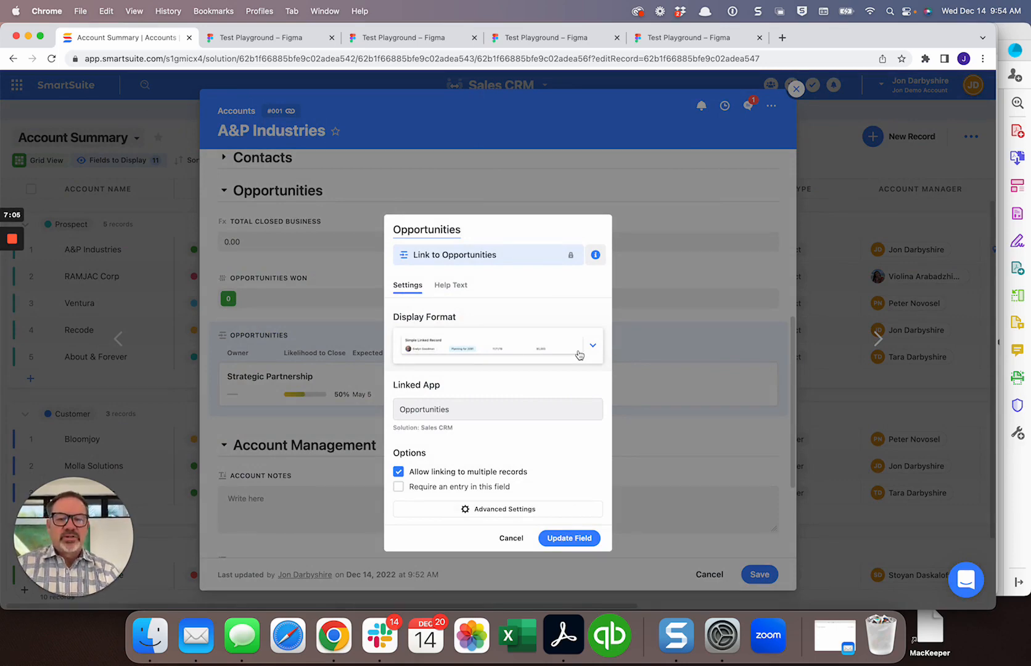
click(491, 349)
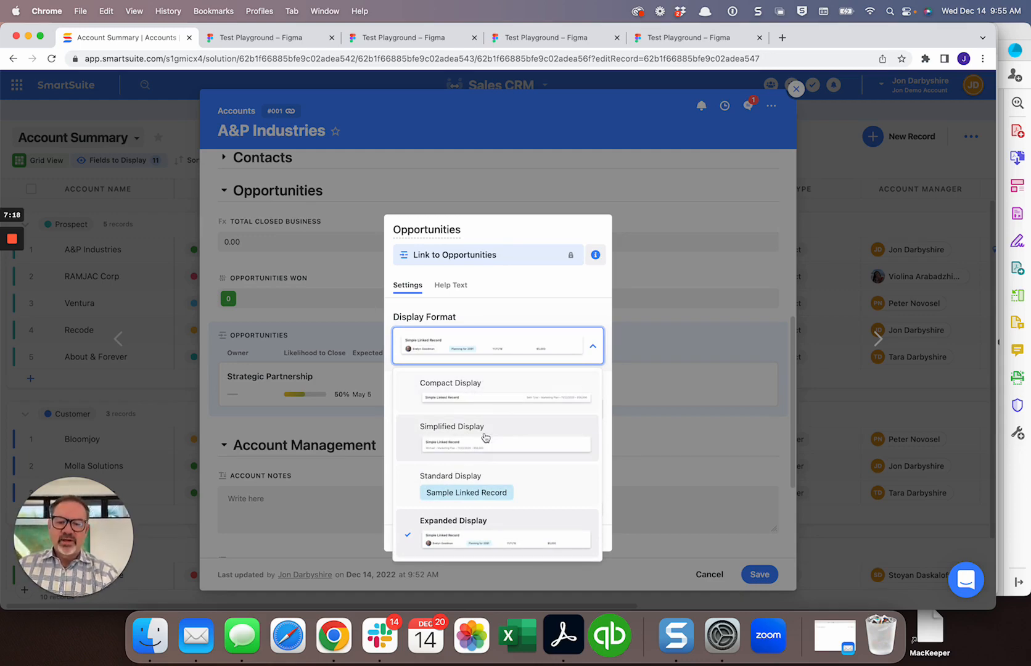
click(484, 397)
click(579, 541)
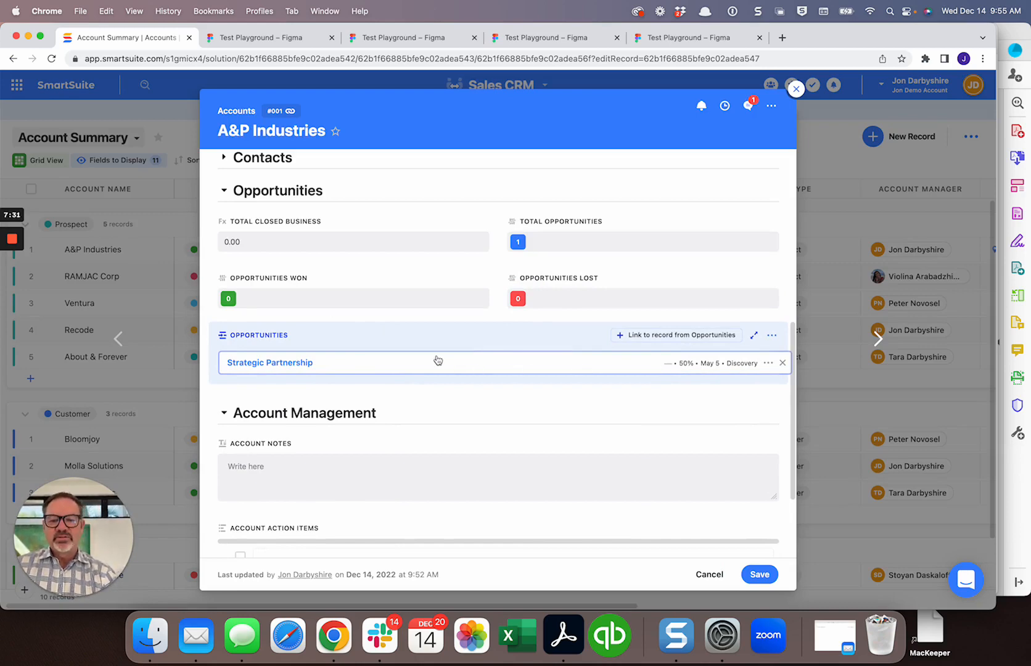
- In the settings of the Type field under General Information, set the display format to Icon with Text
scroll(437, 360, up, 6)
scroll(437, 360, up, 1)
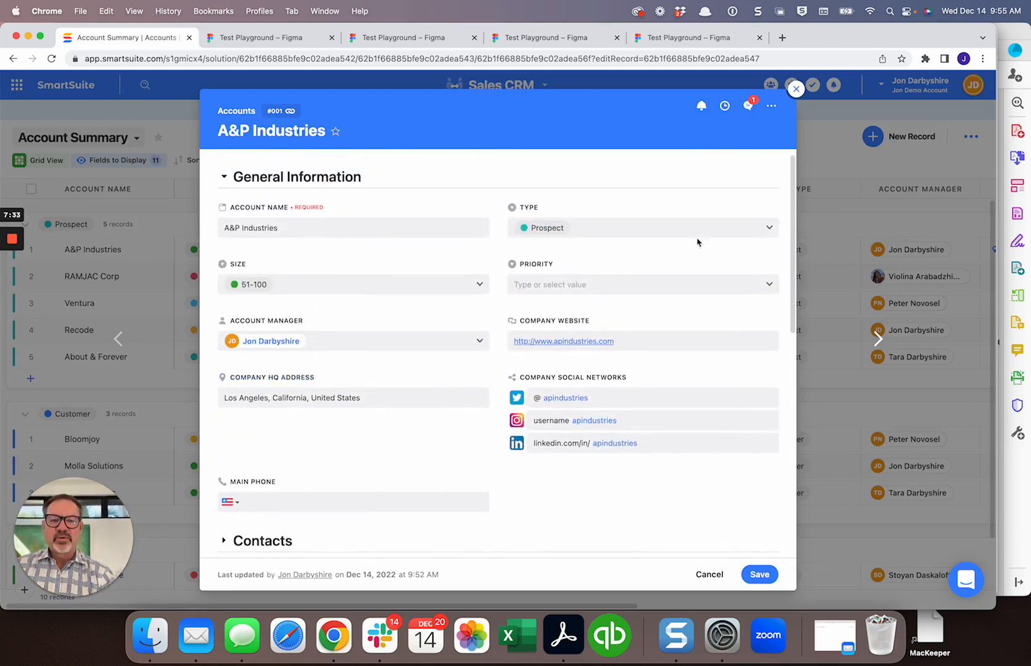
click(771, 209)
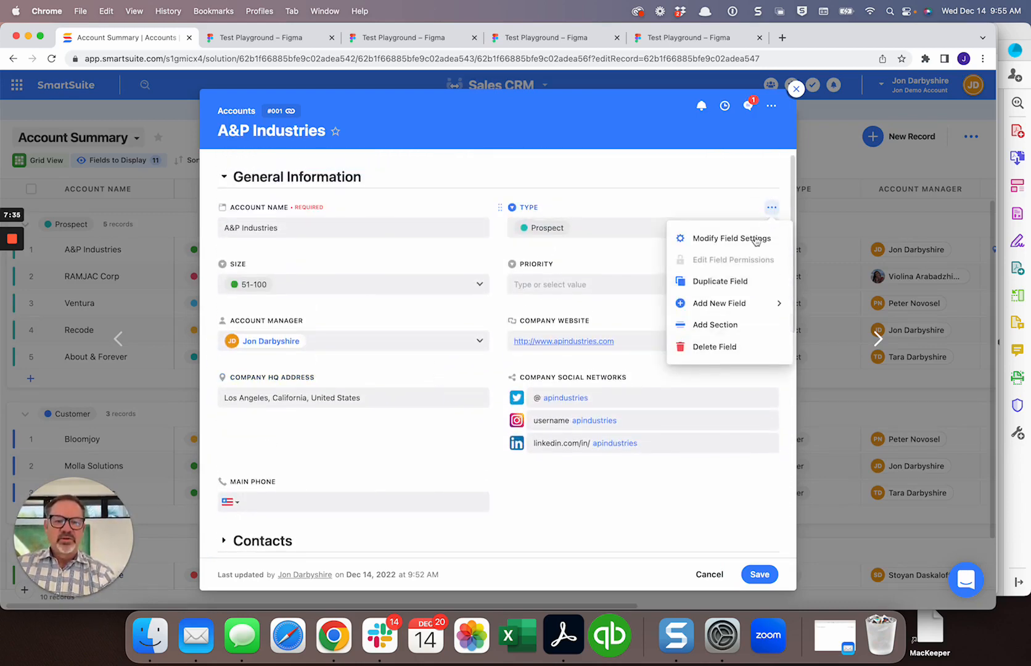
click(719, 245)
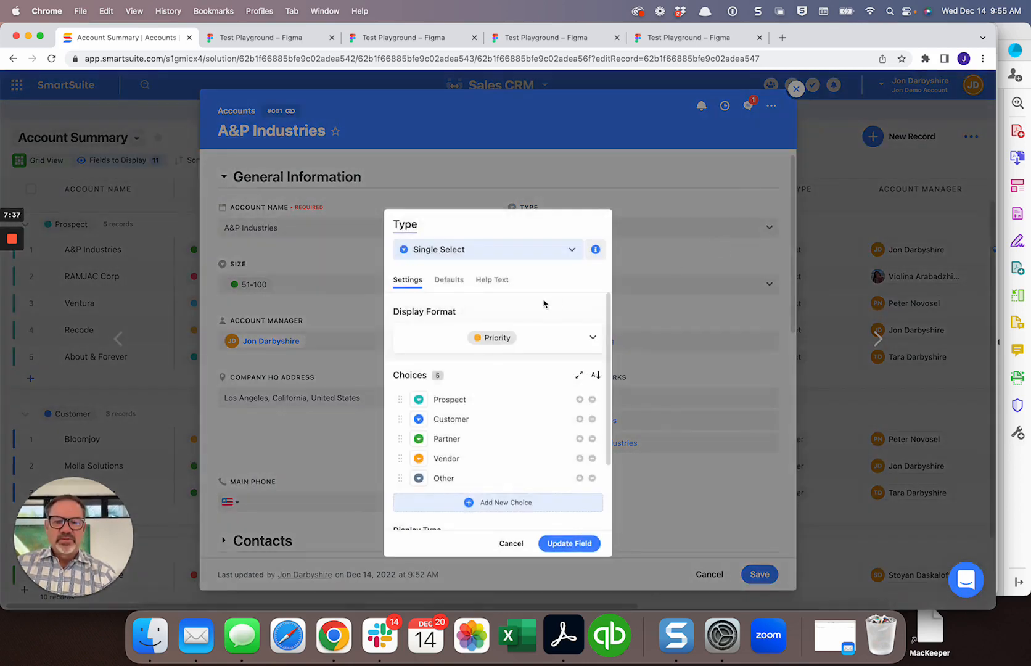
click(547, 336)
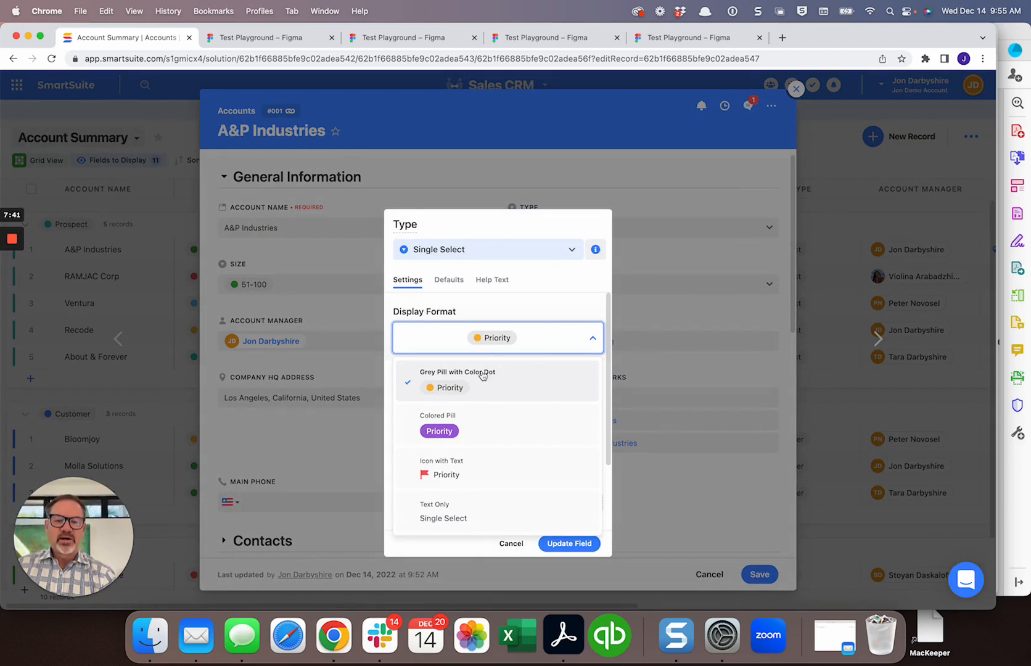
click(450, 483)
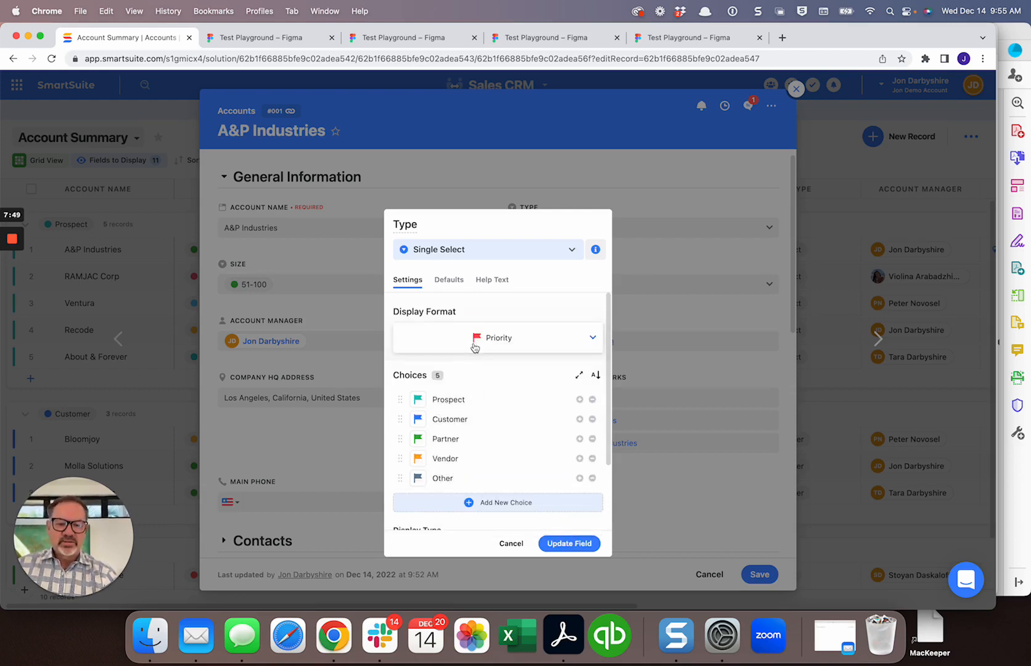
- Look at the icon, emoji and color options offered for the Prospect choice, and close them without choosing one
click(417, 401)
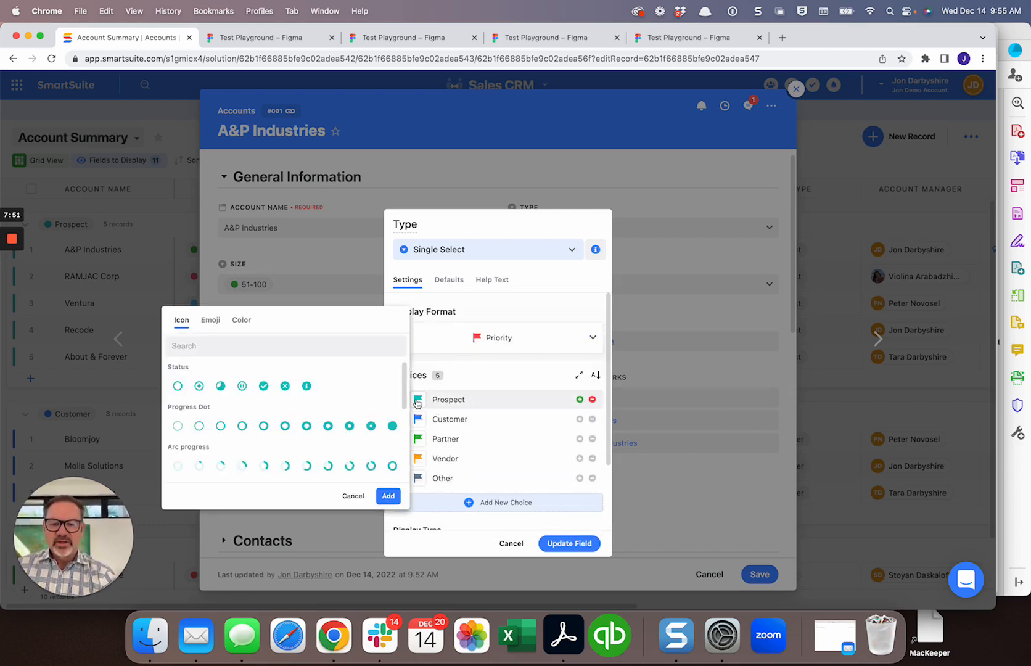
click(210, 325)
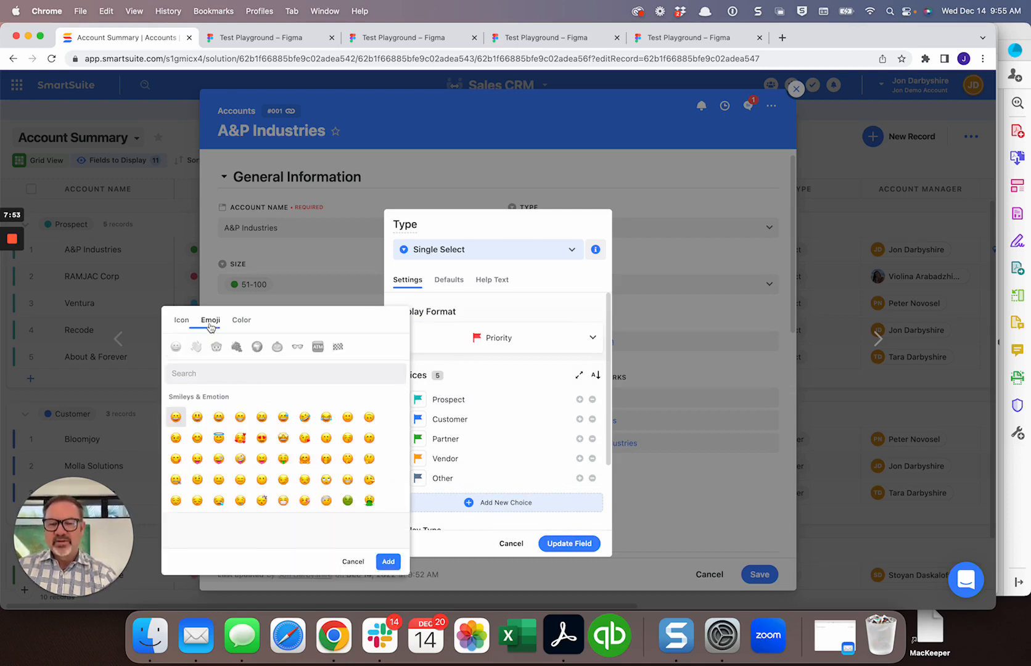
click(240, 326)
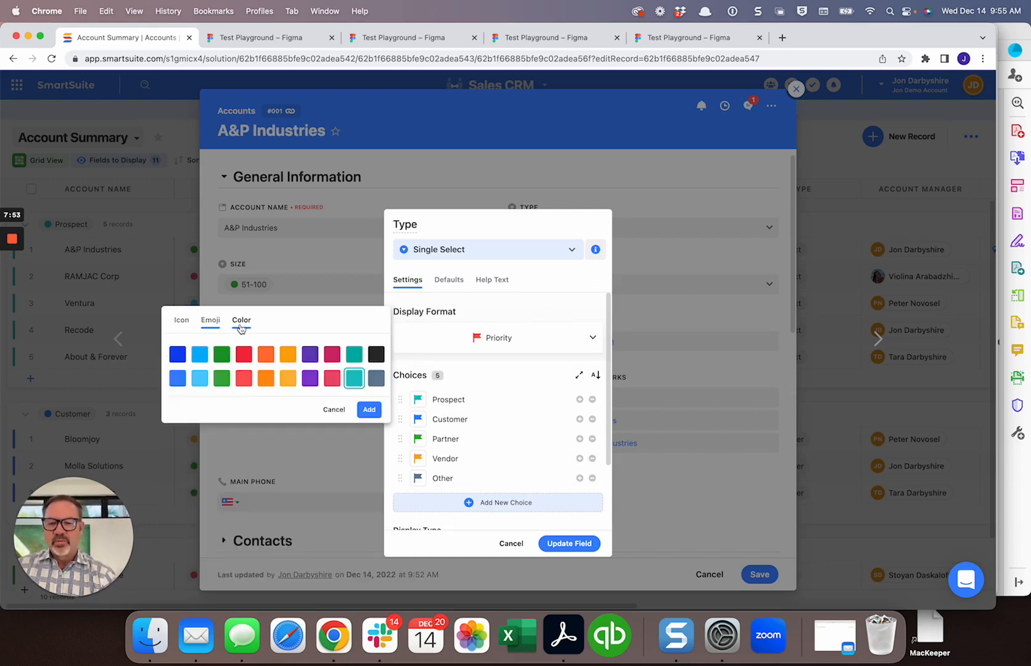
click(182, 322)
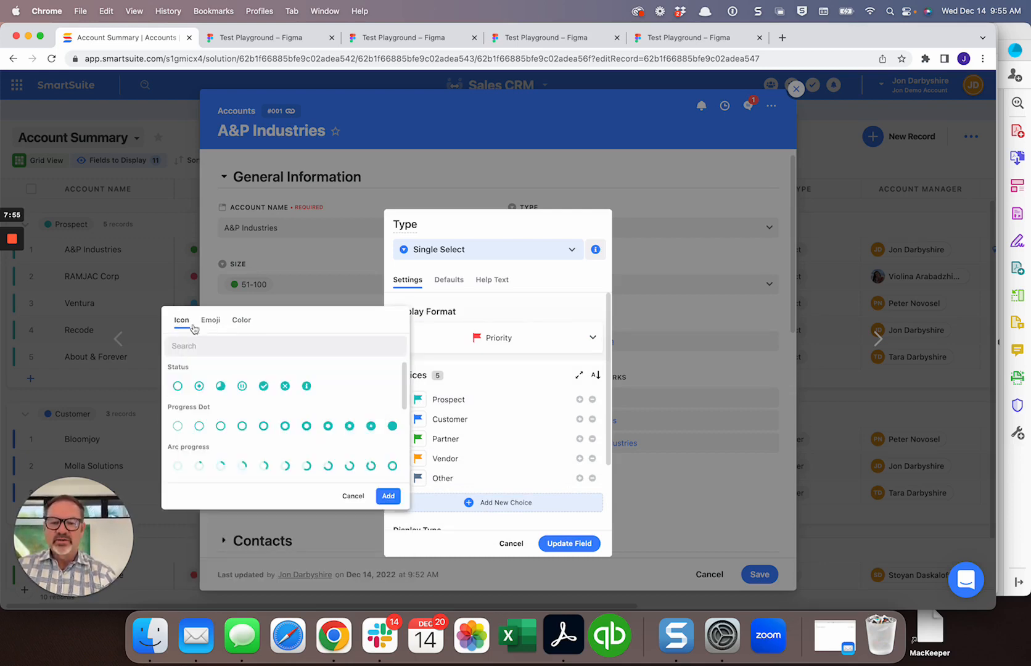
click(559, 289)
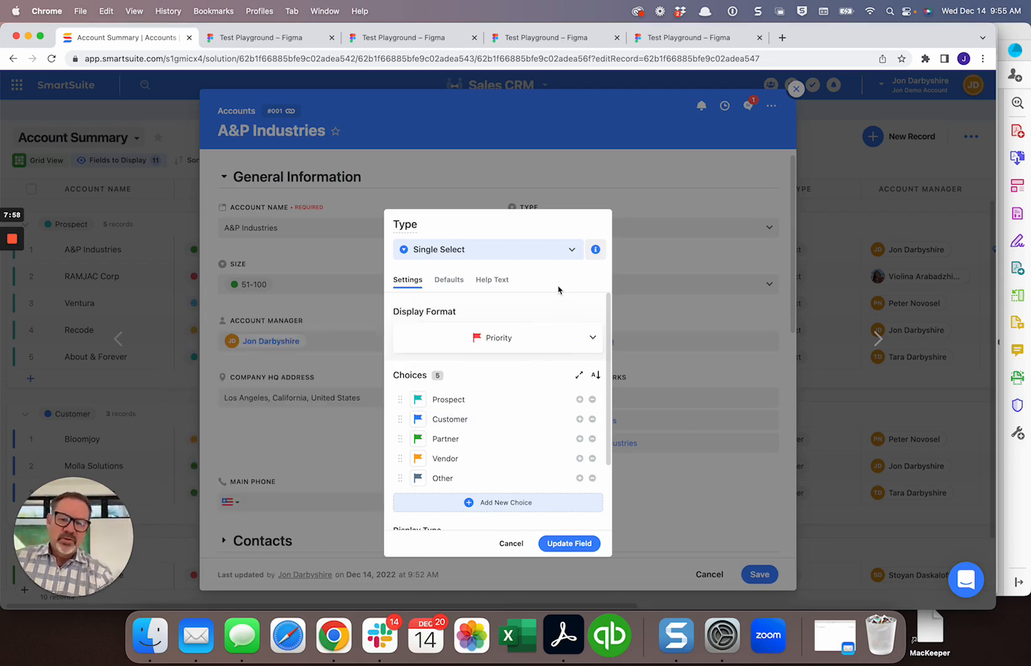
- Include values in the full list of Type choices, setting Customer to 2, Partner to 3, Vendor to 4 and Other to 5
click(580, 376)
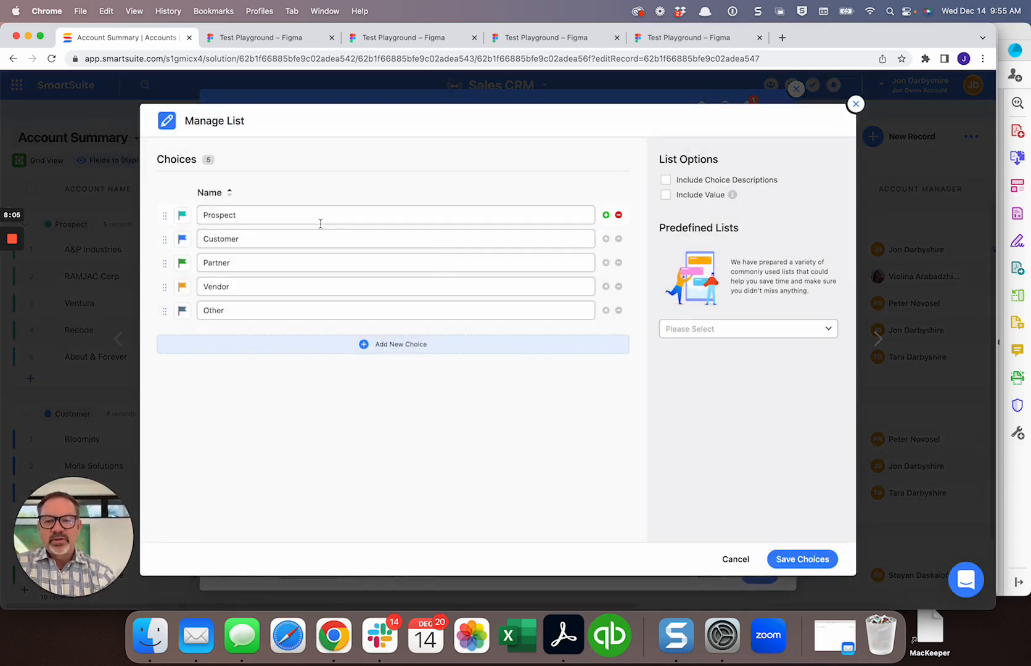
click(666, 196)
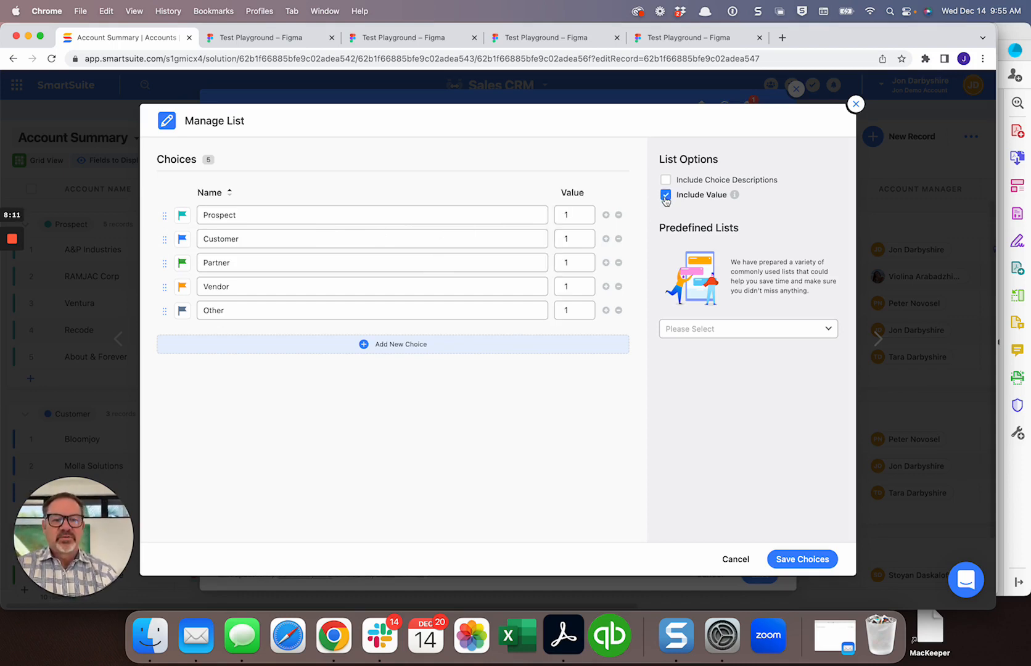
click(571, 238)
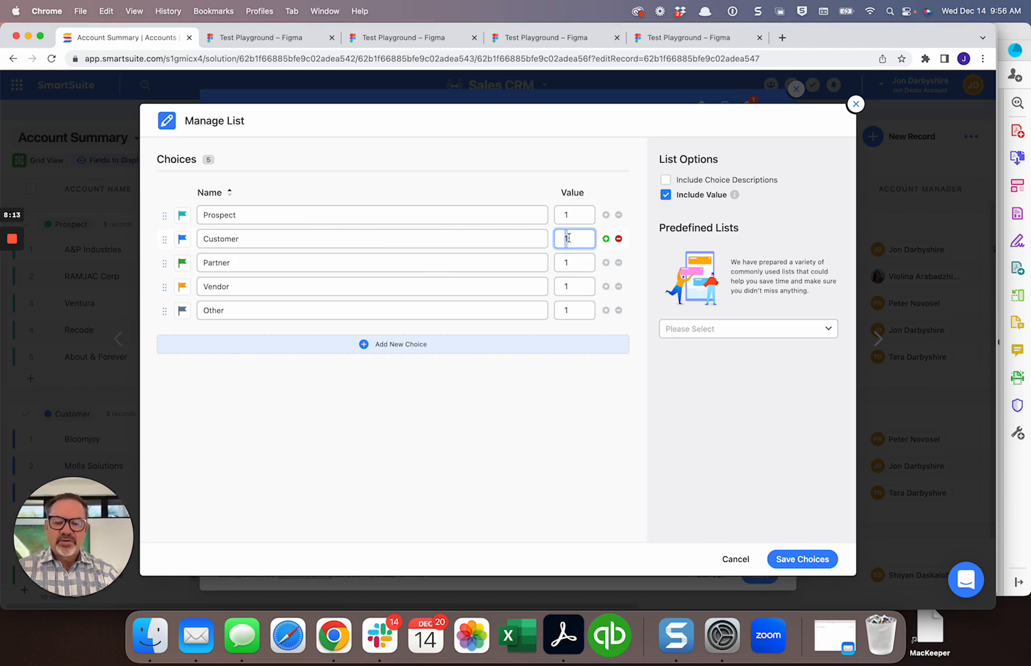
text(2)
click(563, 262)
text(3)
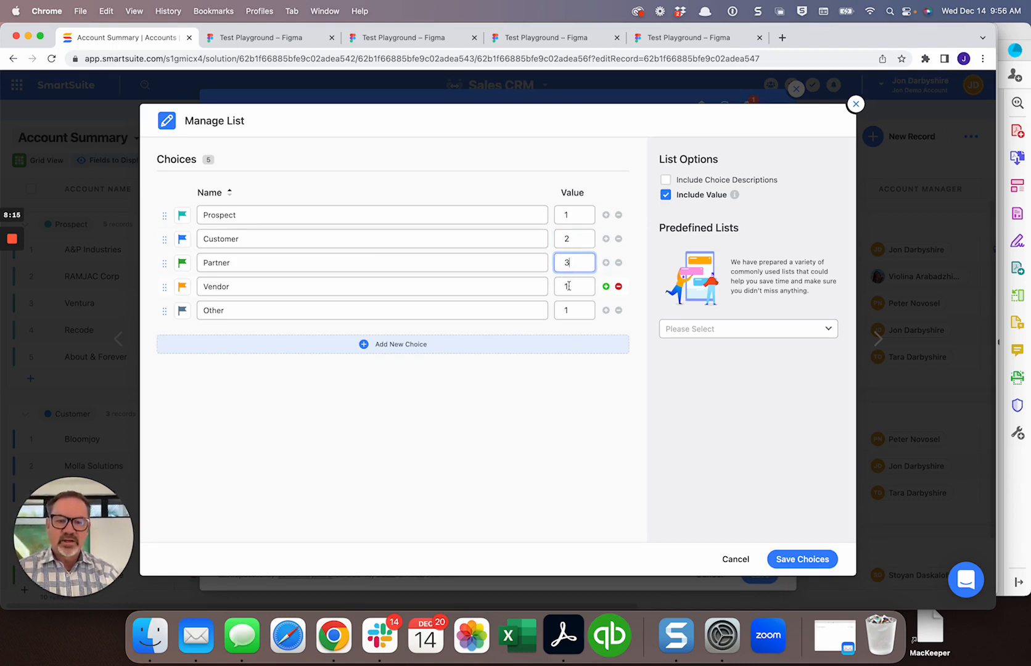
click(571, 287)
text(4)
click(565, 311)
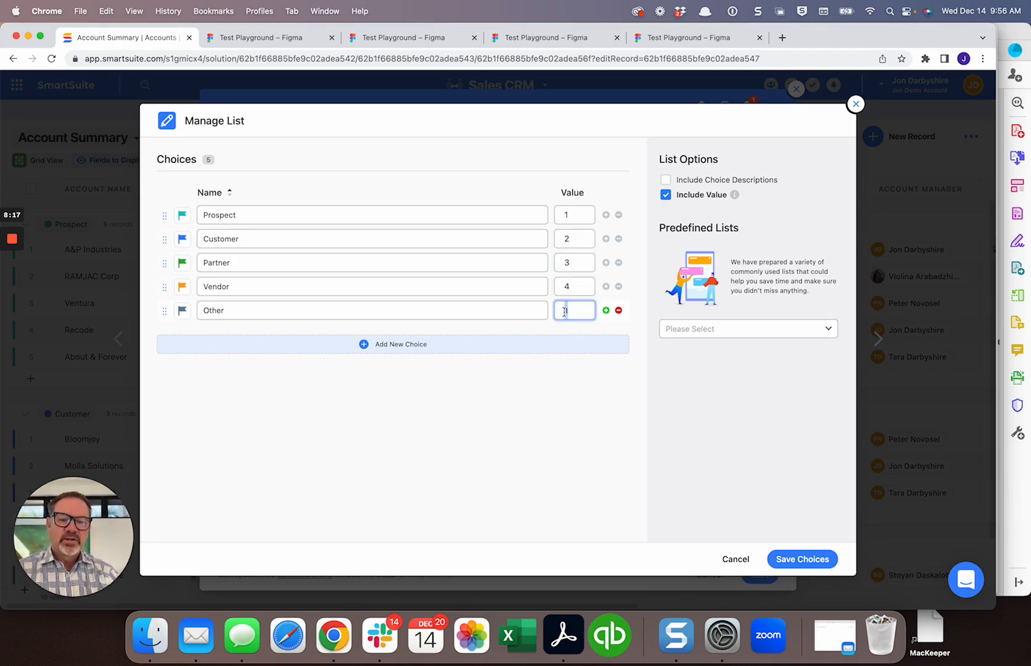
text(5)
click(566, 163)
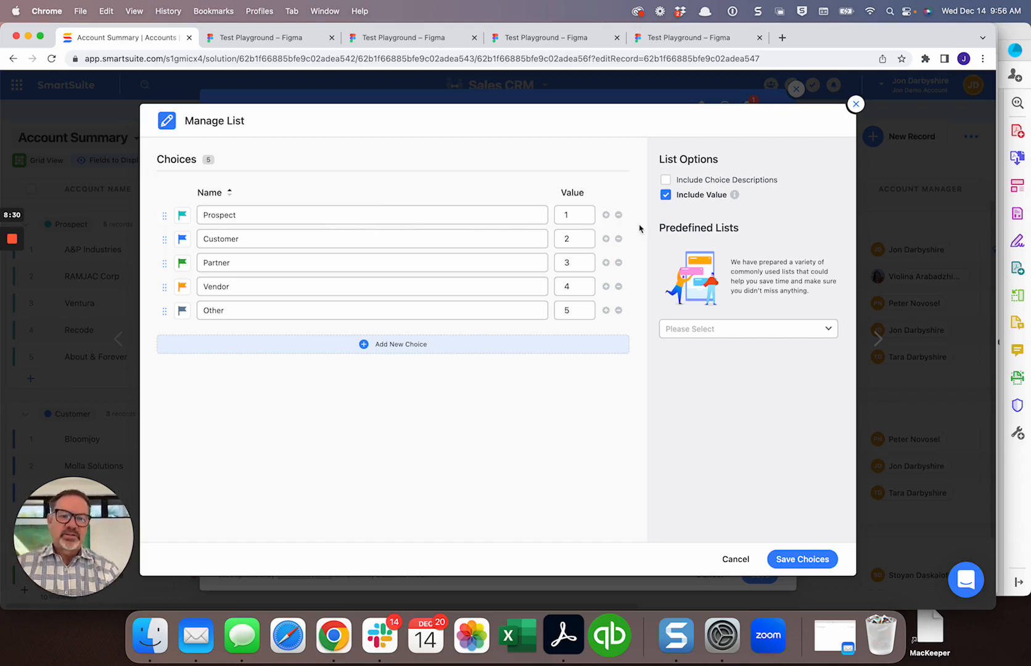
- Include choice descriptions, enter "aSDFASDF" as the description of Prospect, and stop including values
click(666, 179)
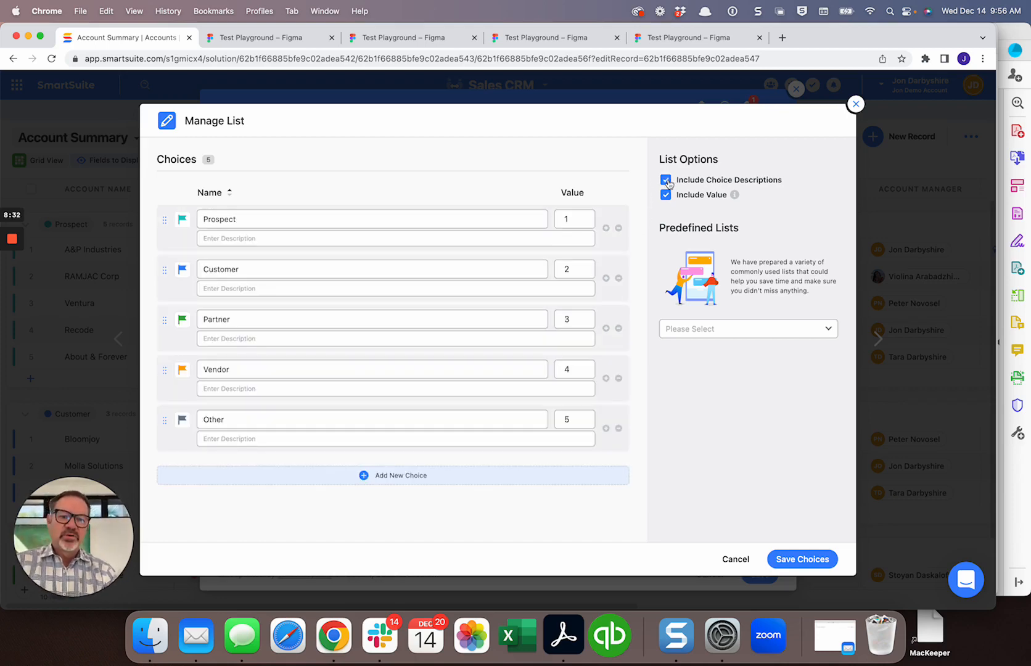
click(409, 238)
text(aSDFASDF)
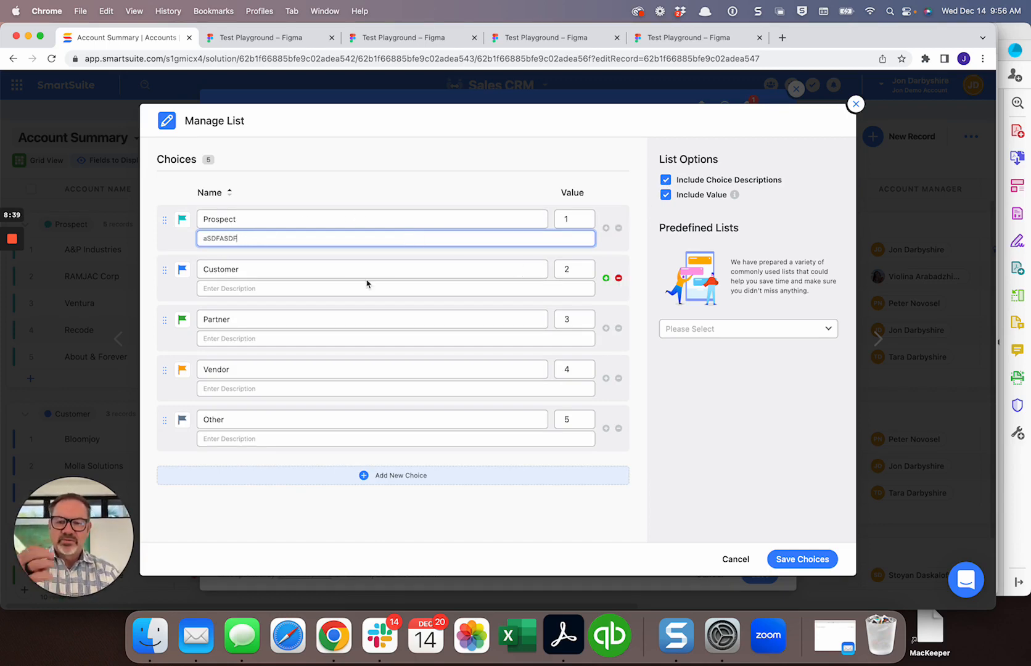
click(665, 195)
- Import the predefined Countries list into the Type field's choices
click(714, 333)
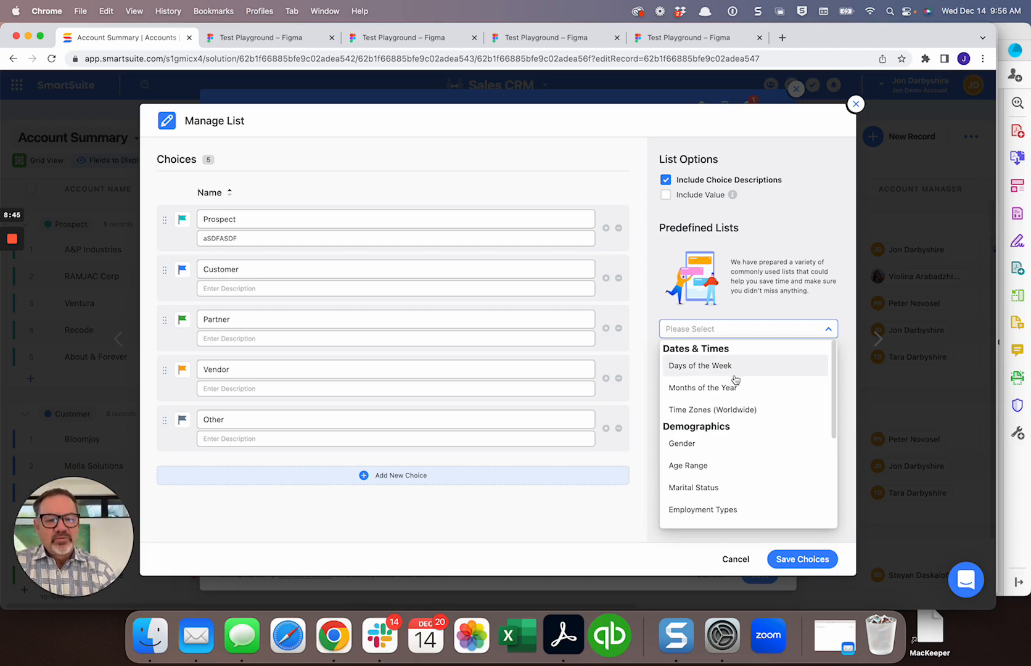
scroll(715, 448, down, 3)
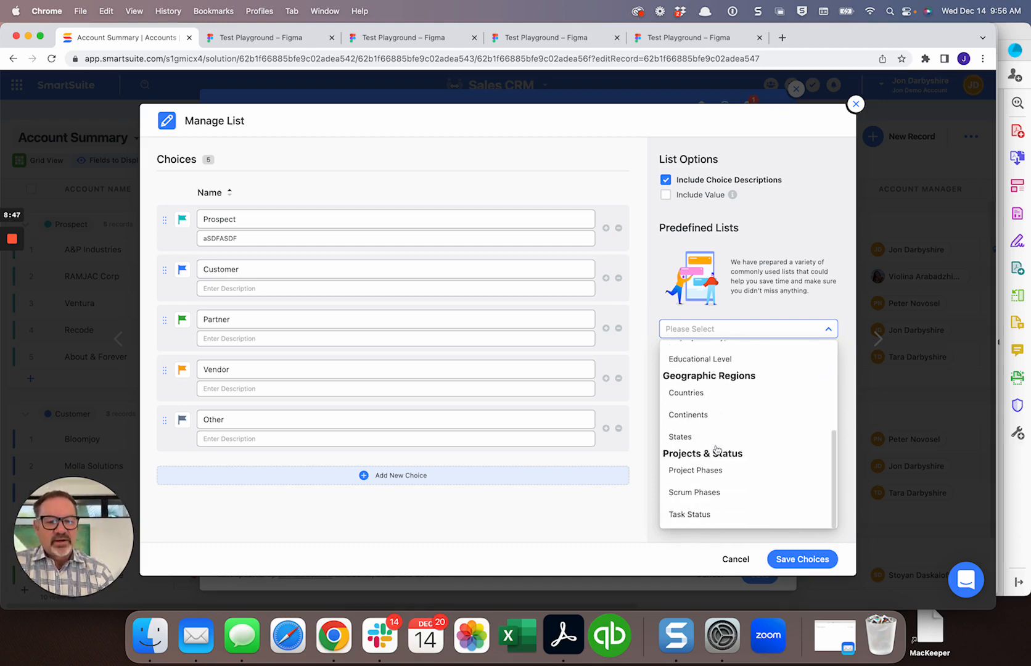
click(690, 394)
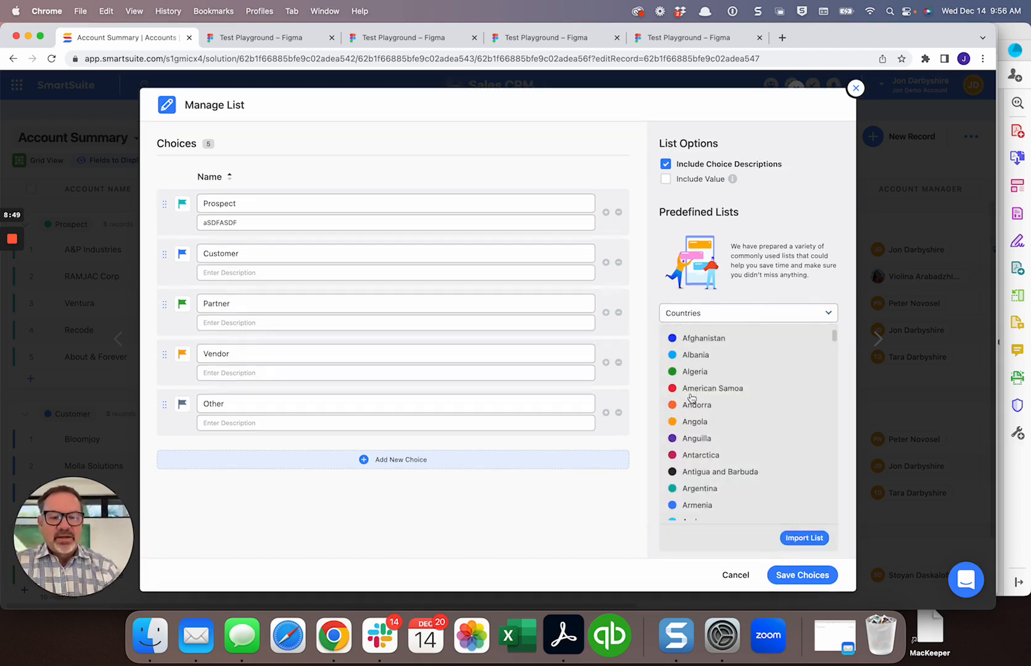
click(805, 538)
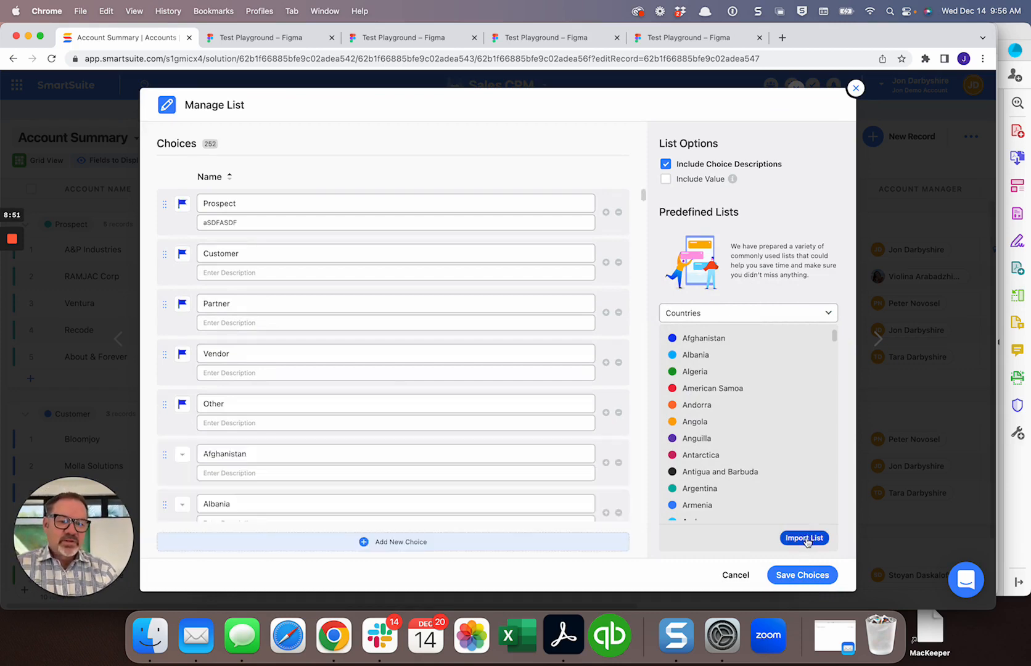
- Remove Australia, Austria and Aruba from the list of choices
scroll(472, 426, down, 10)
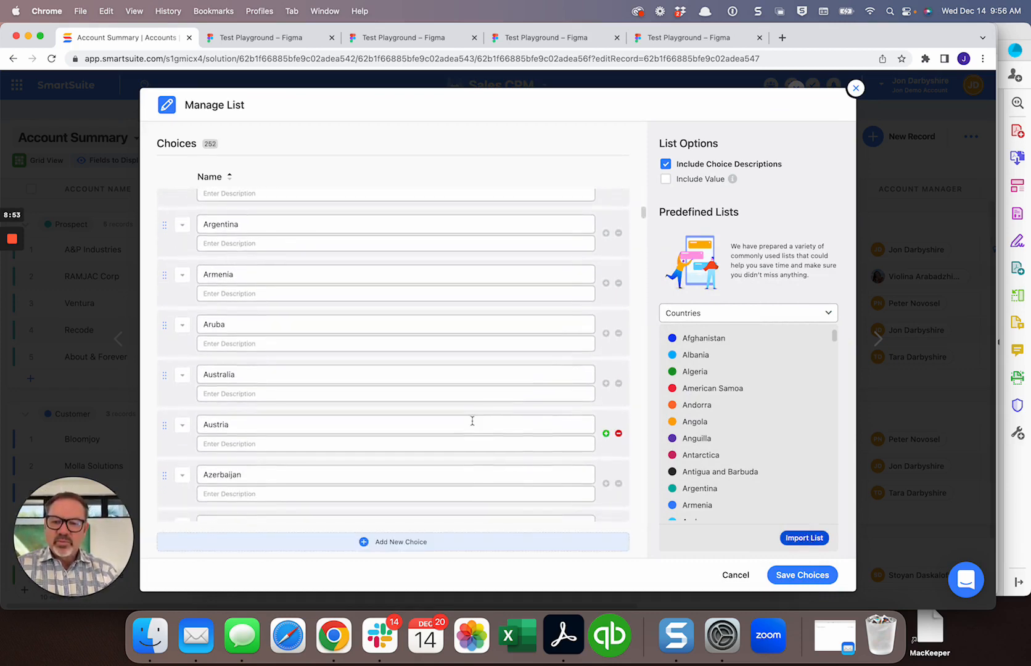
click(619, 383)
click(618, 384)
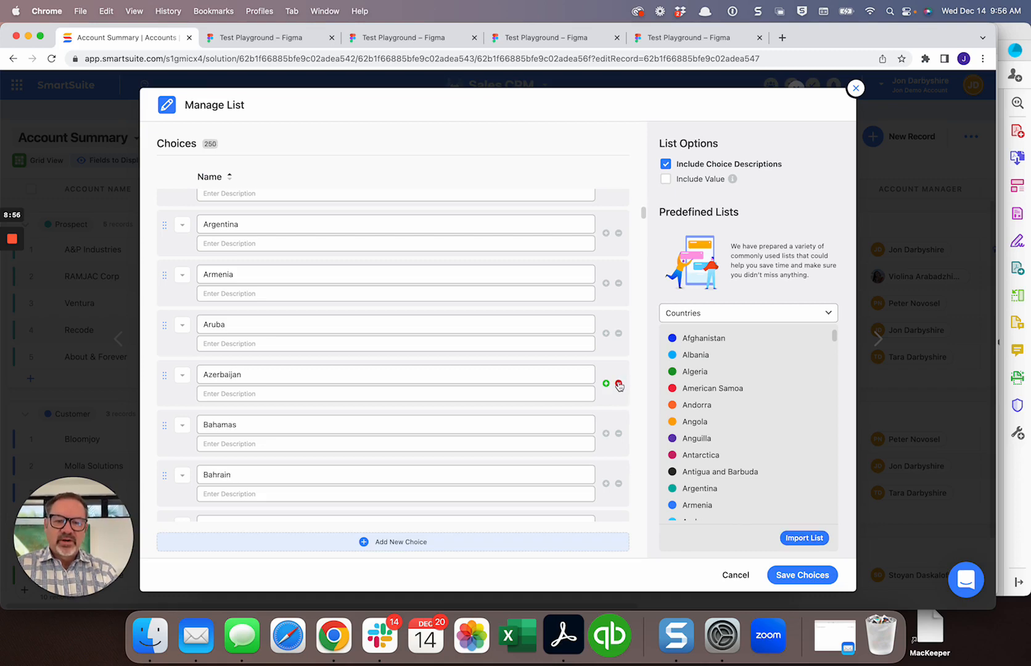
click(619, 333)
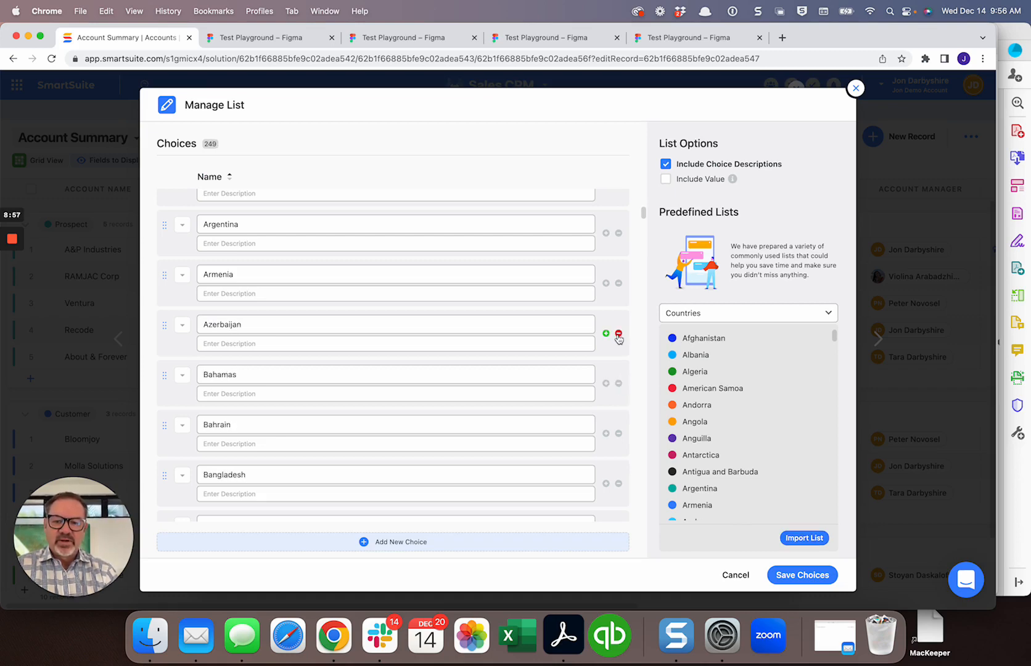
- Discard the changes to the choice list and exit the Type field's settings without saving
click(734, 574)
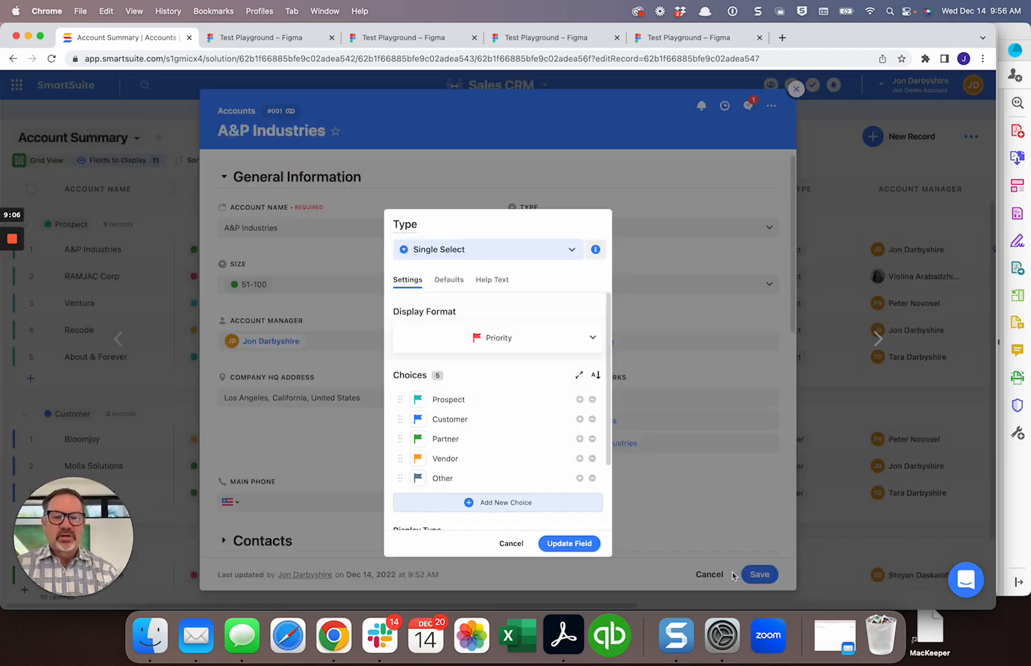
click(515, 544)
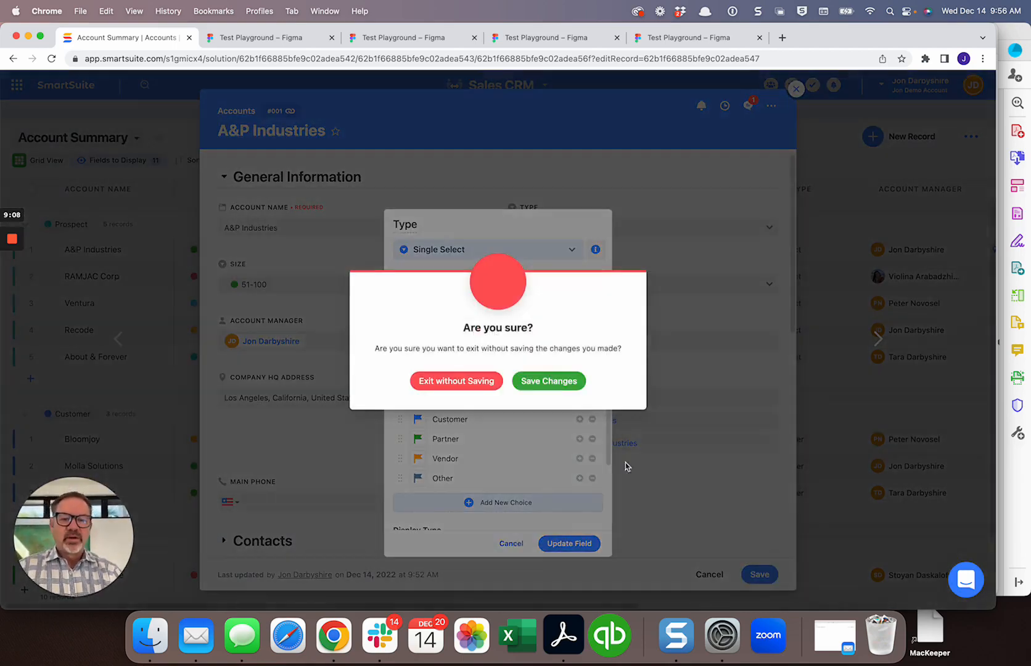
click(462, 384)
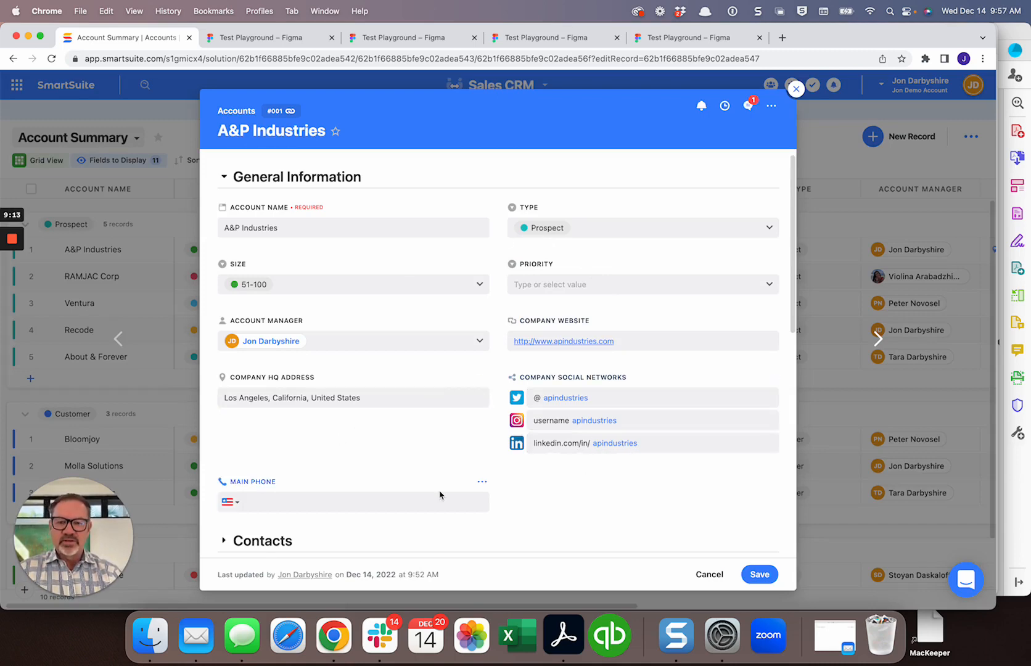
- Switch the A&P Industries record's page layout to One Column and look through its fields
click(772, 106)
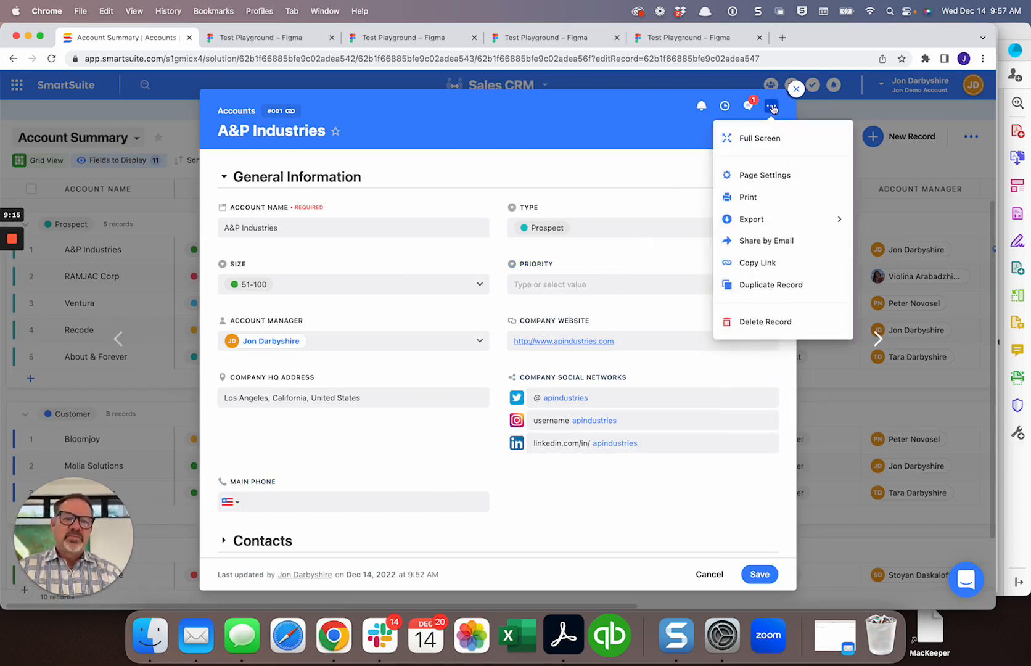
click(773, 176)
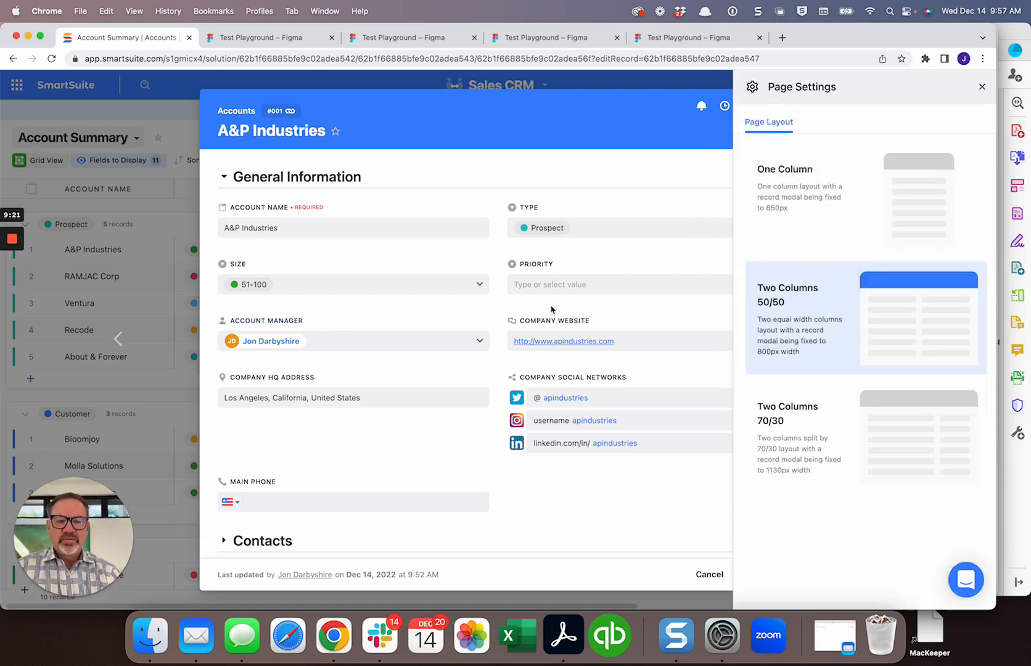
click(771, 214)
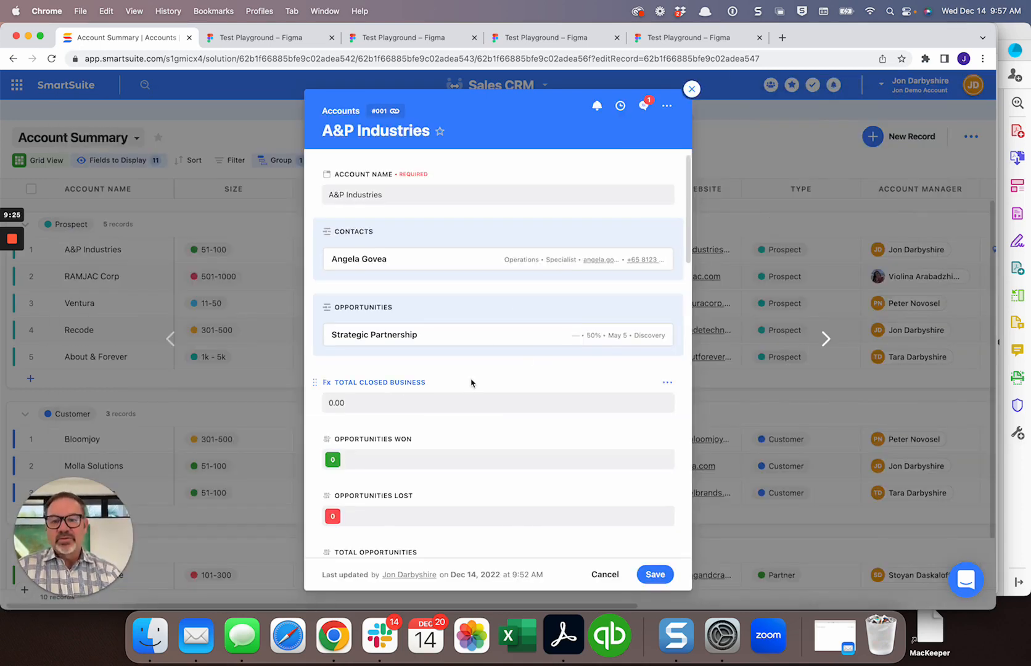
scroll(471, 383, down, 15)
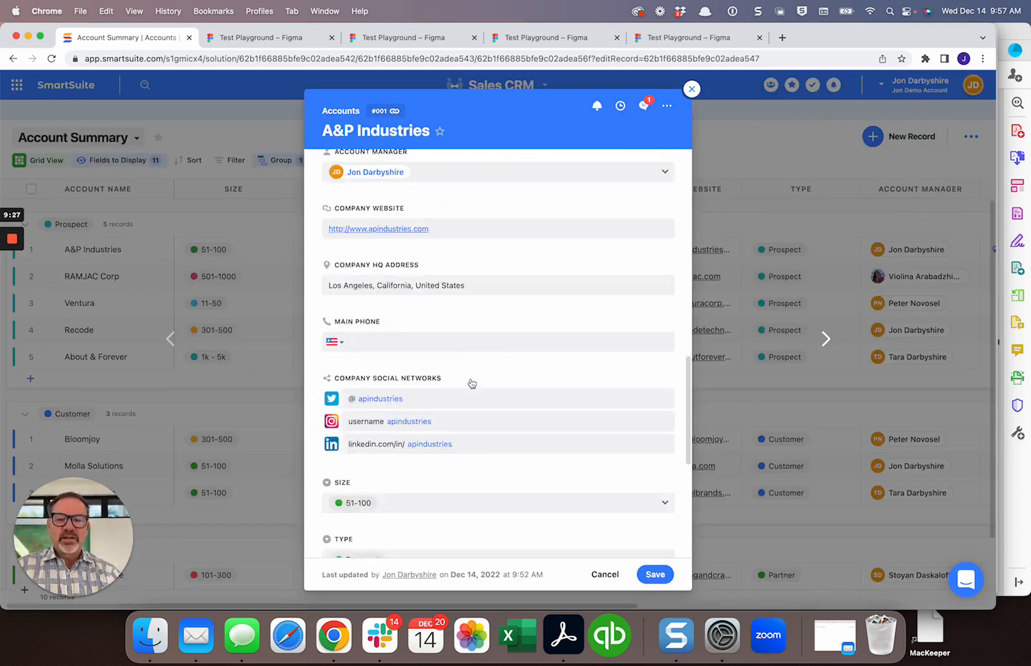
scroll(471, 383, down, 4)
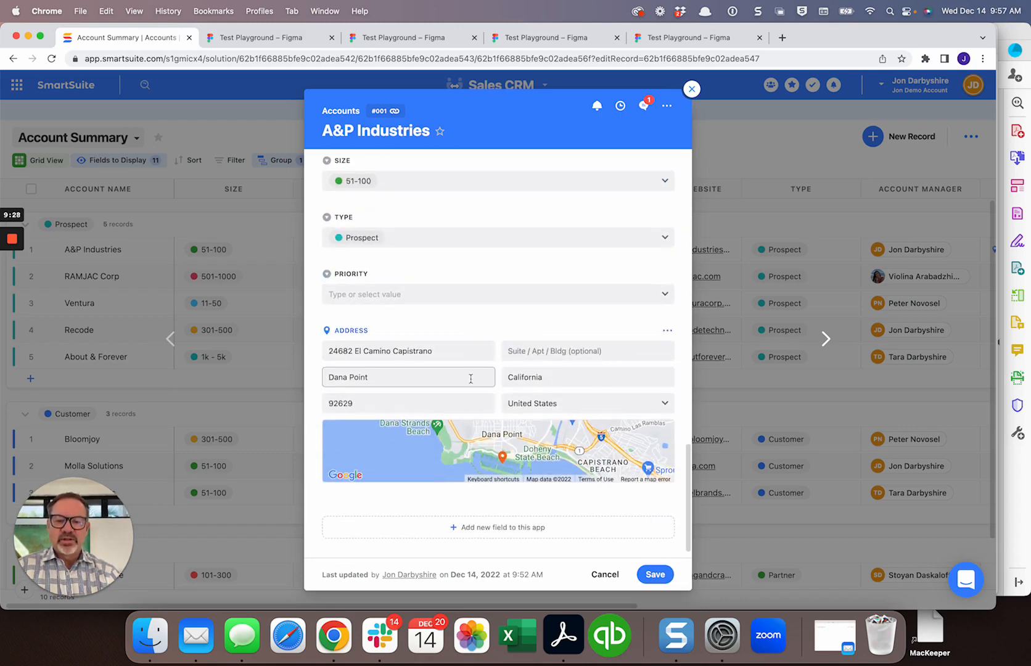
- Set the record's page layout to Two Columns 70/30 and move the Account Action Items field above Contacts
click(666, 107)
click(663, 177)
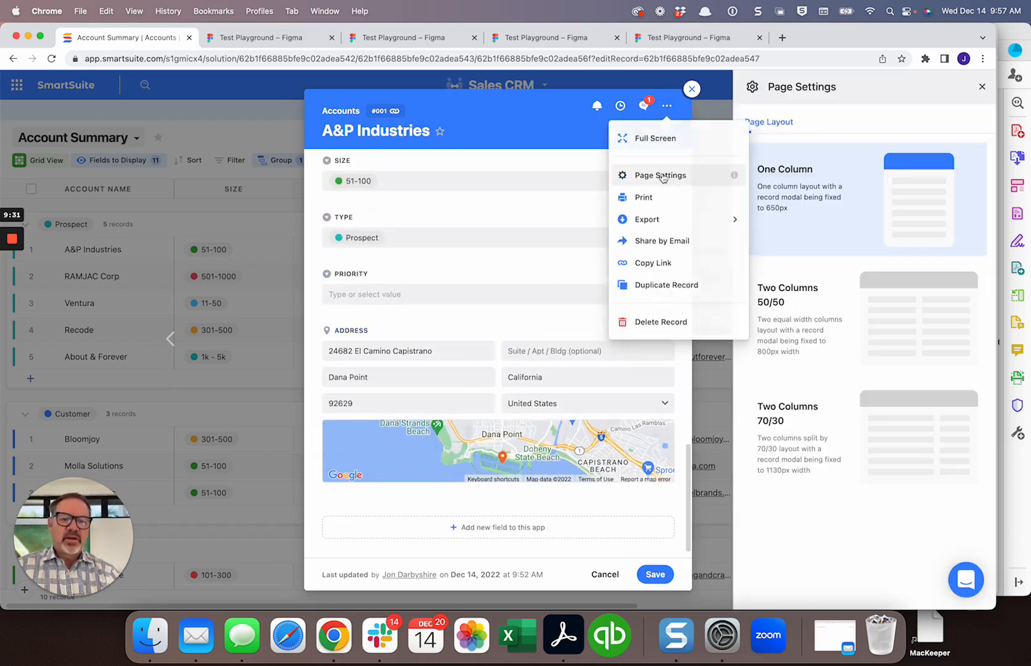
click(789, 441)
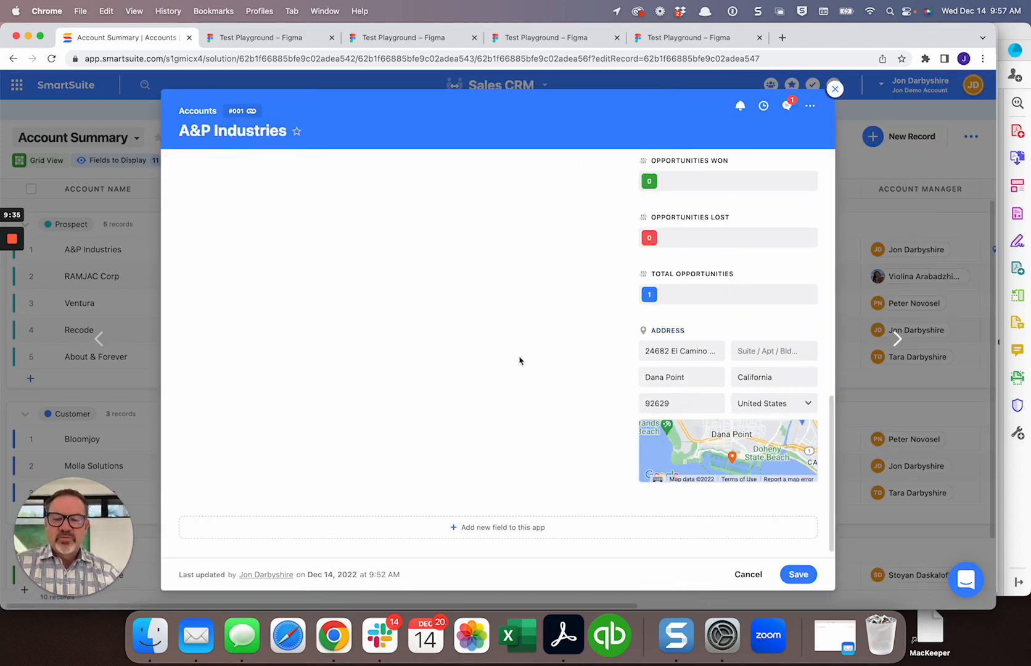
scroll(644, 333, up, 10)
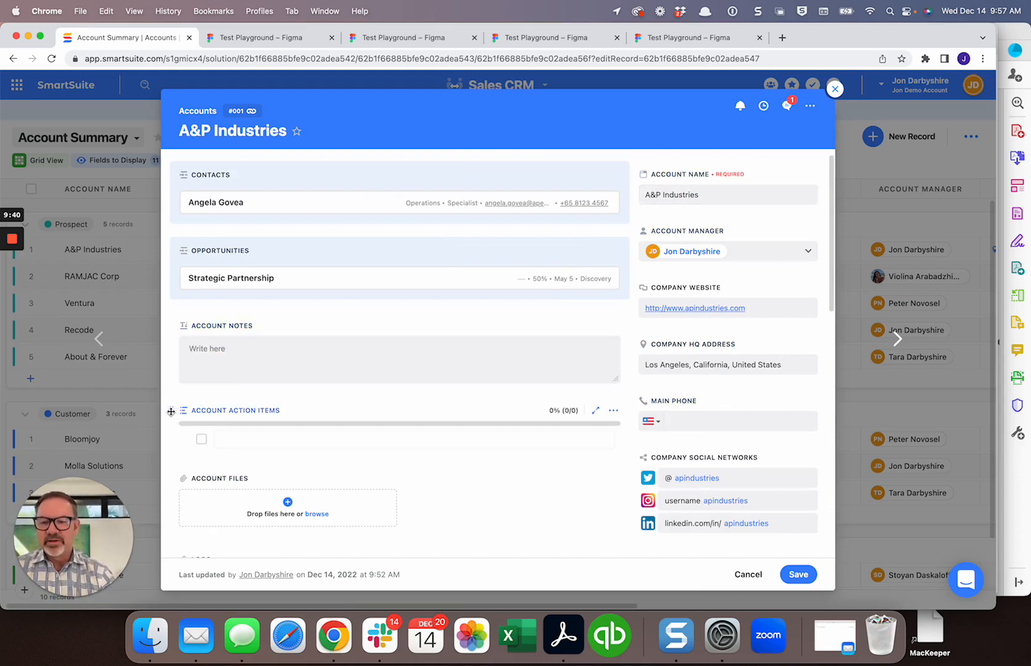
drag(172, 410, 171, 172)
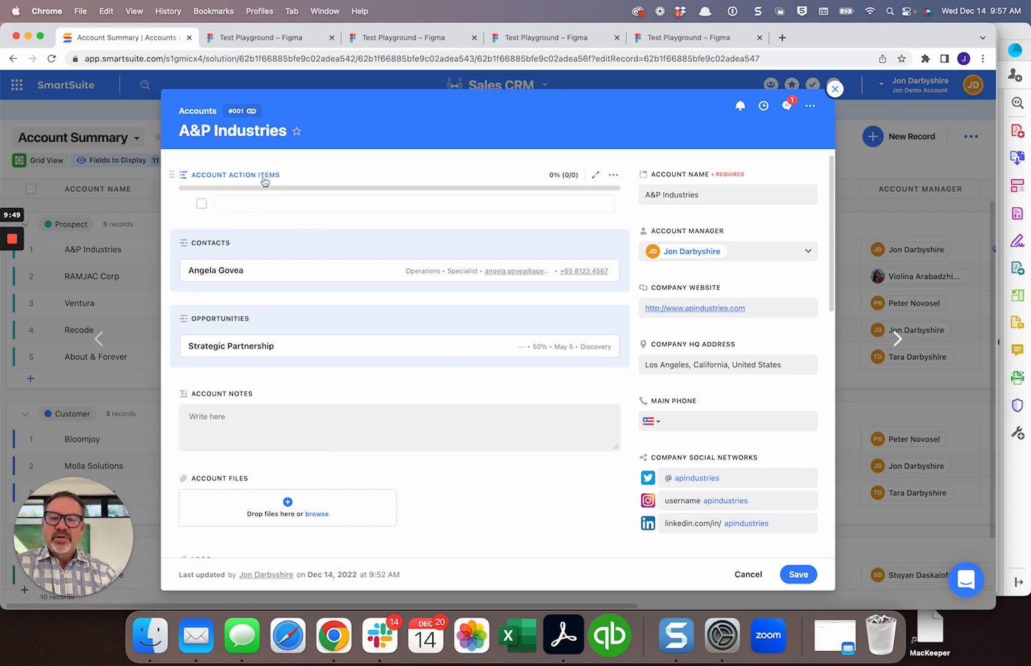
- Add the action item "LKAJSDF L;ASDJF ;ALSDFJ ALSD;" with a due date of December 15 and assign it to a team member
click(255, 203)
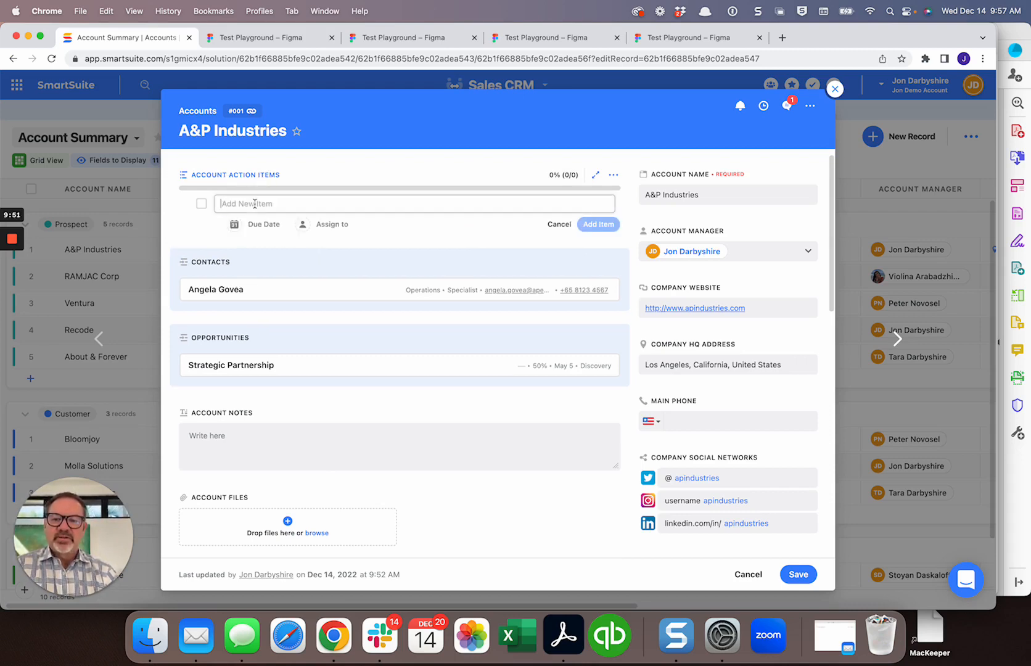
text(LKAJSDF L;ASDJF ;ALSDFJ ALSD;)
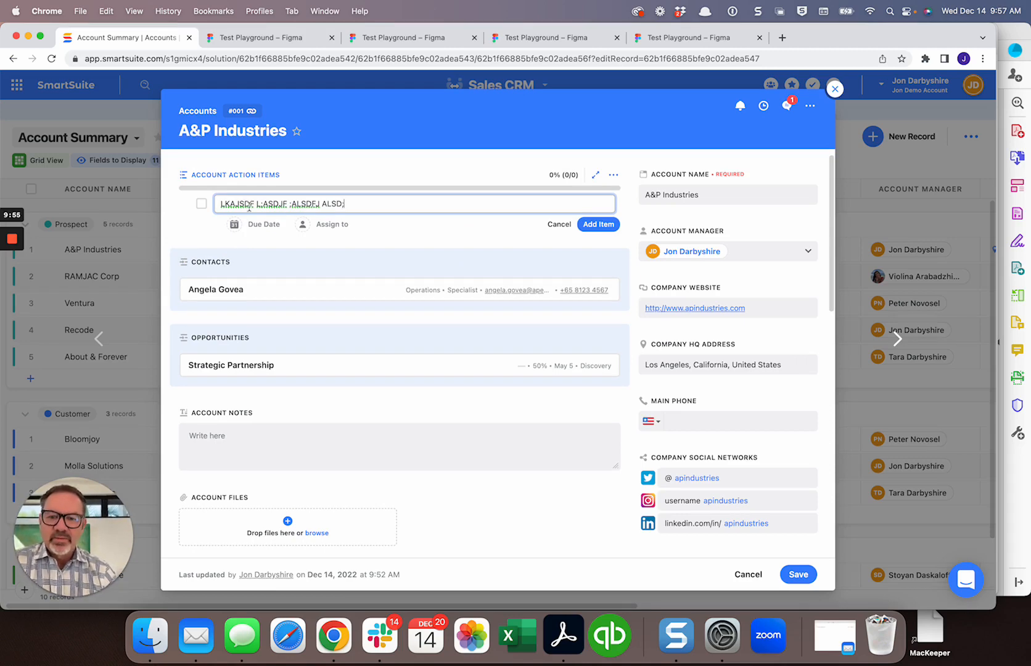
click(265, 225)
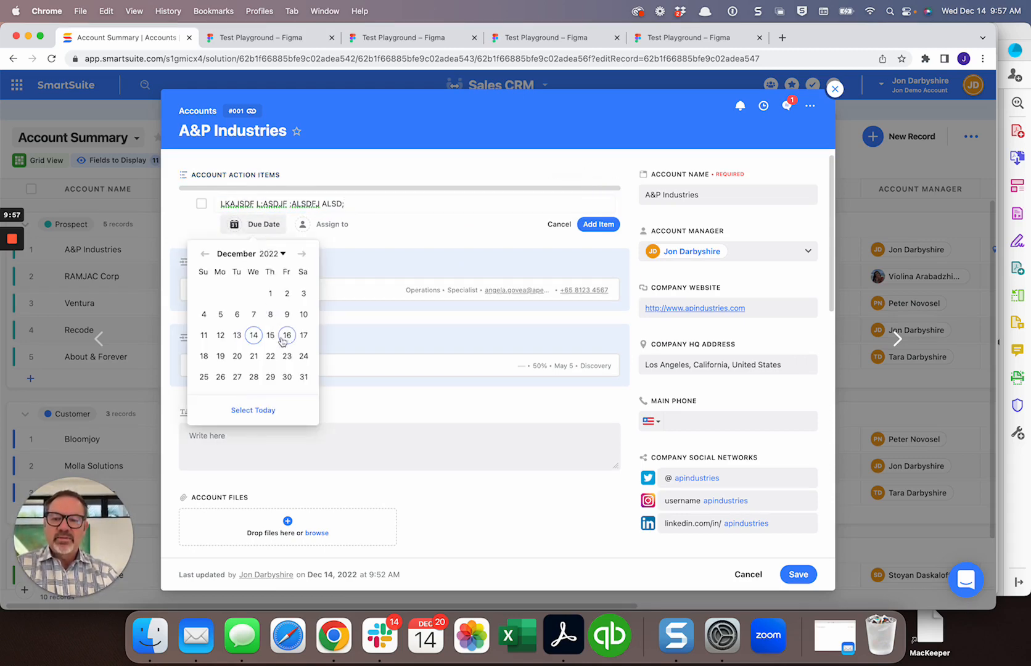
click(270, 334)
click(301, 225)
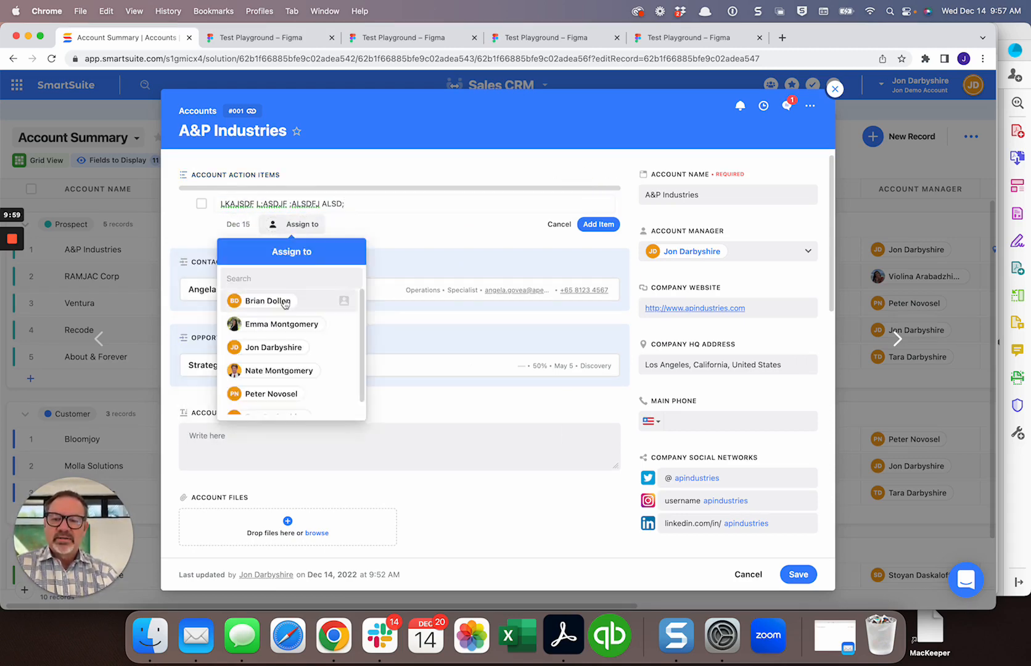
click(290, 349)
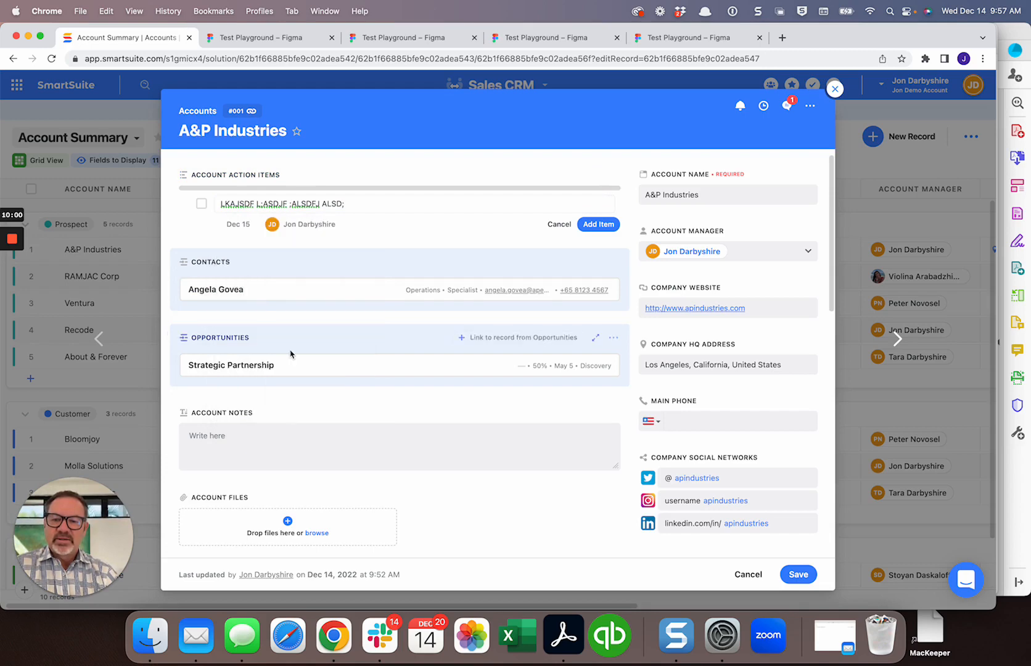
click(598, 225)
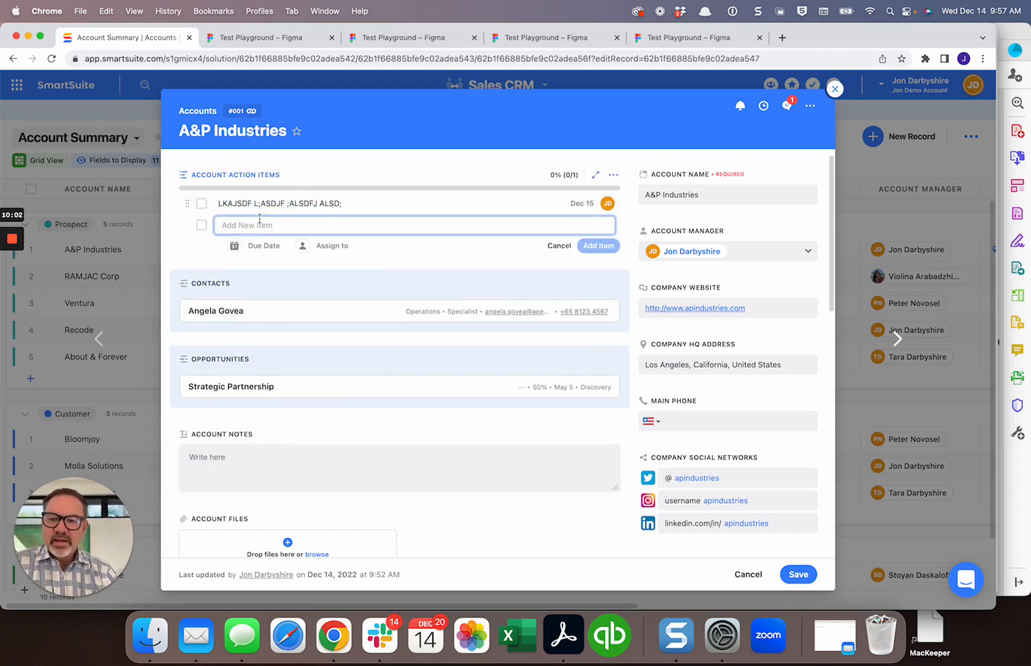
- Add four more account action items named "sa", "asdf", "asdf" and "asdf"
text(sa)
key(Return)
text(asdf)
key(Return)
text(asdf)
key(Return)
text(asdf)
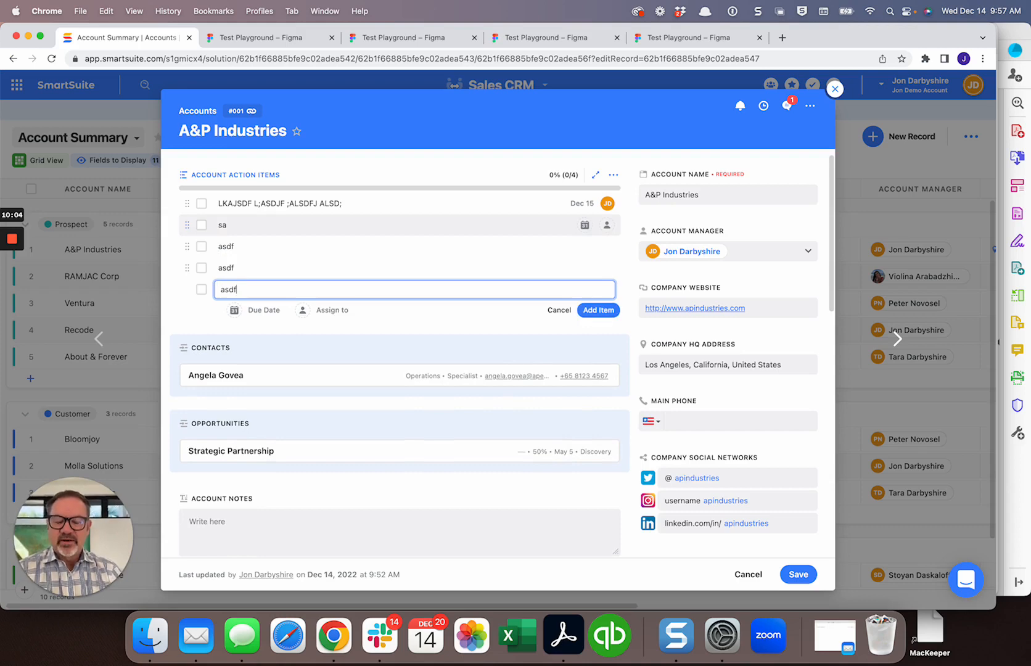
key(Return)
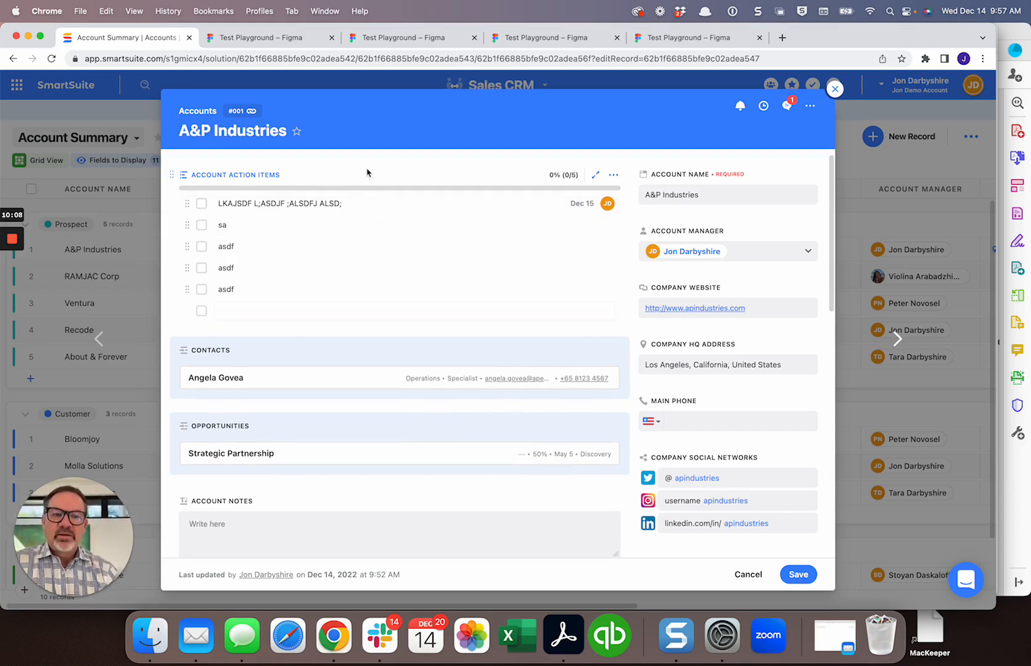
- Mark the first three account action items as complete
click(201, 204)
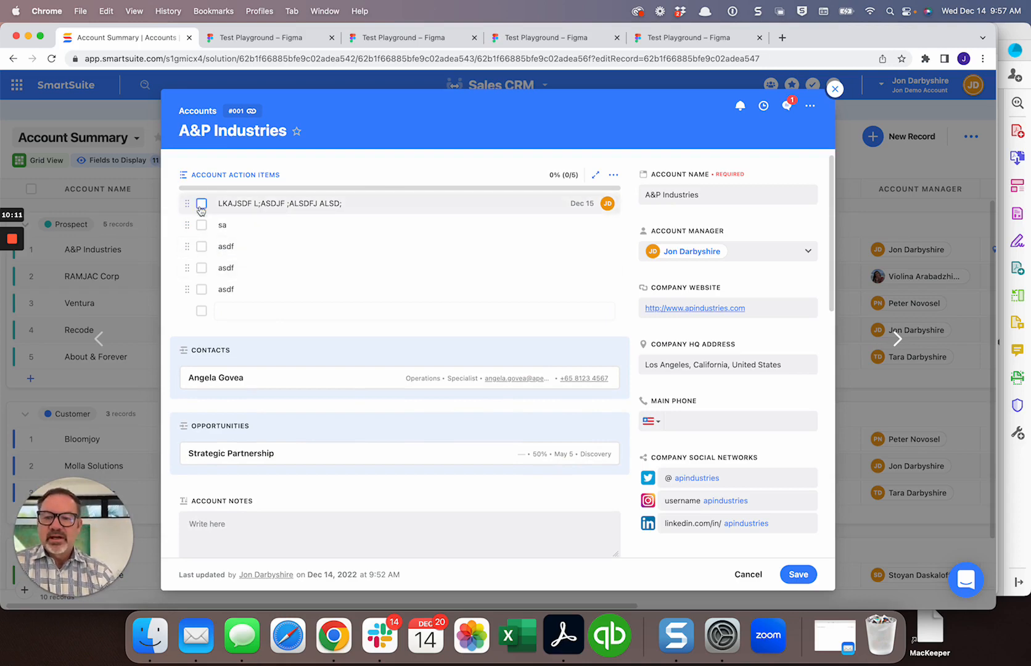
click(201, 225)
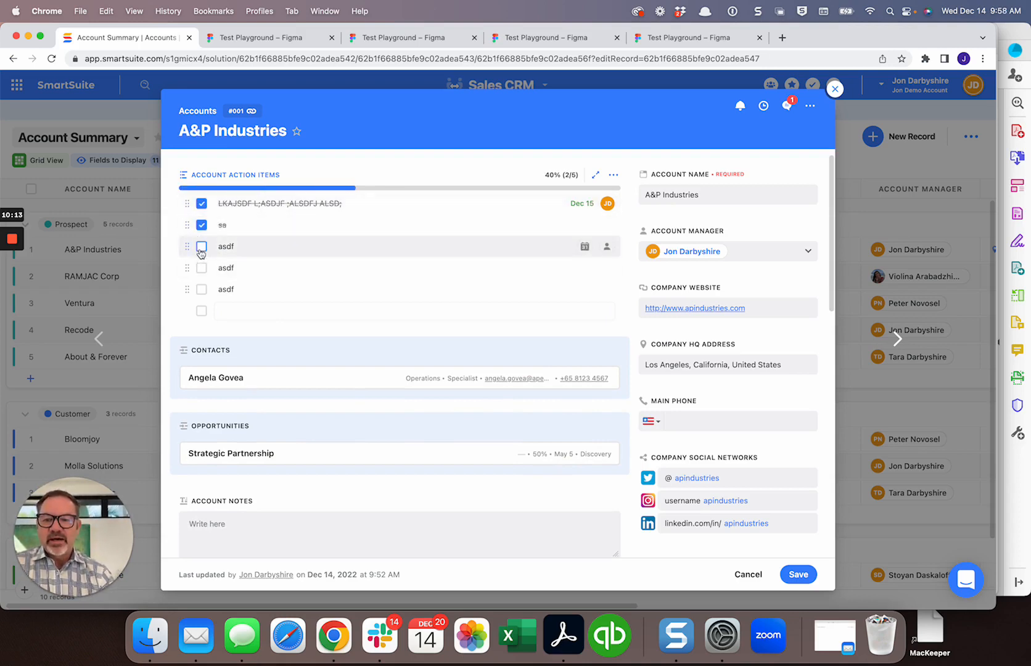
click(201, 246)
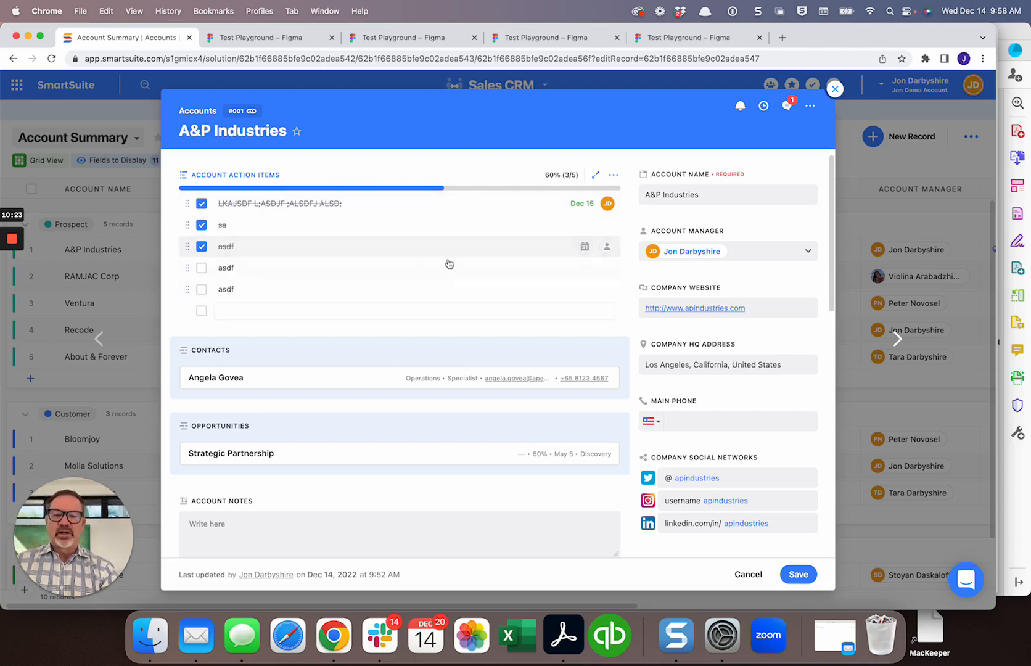
- Close the A&P Industries record without saving the changes made to it
click(834, 90)
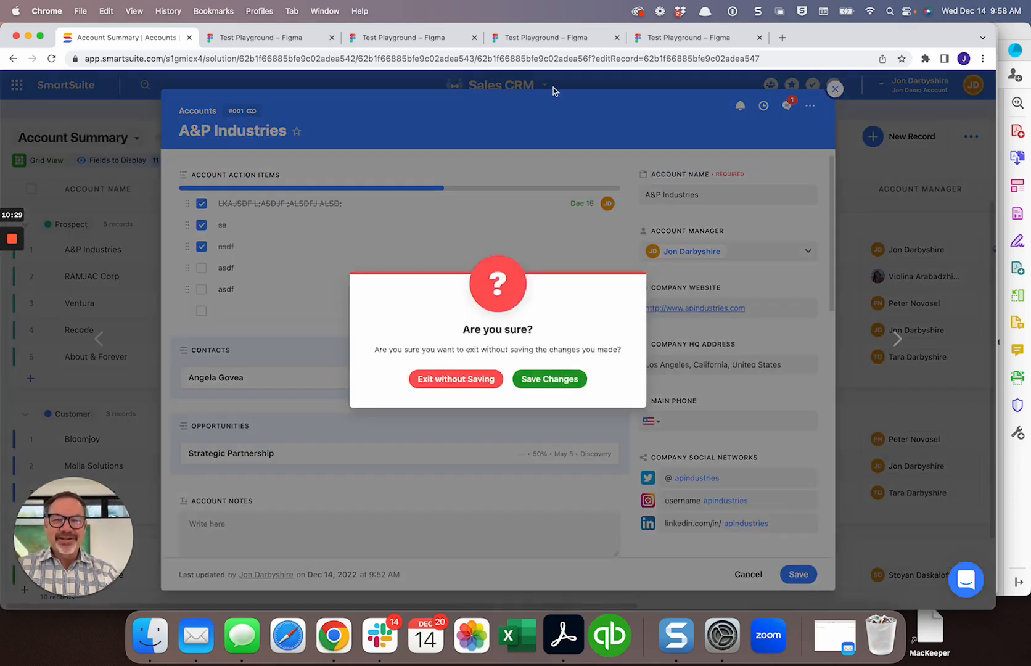
click(477, 380)
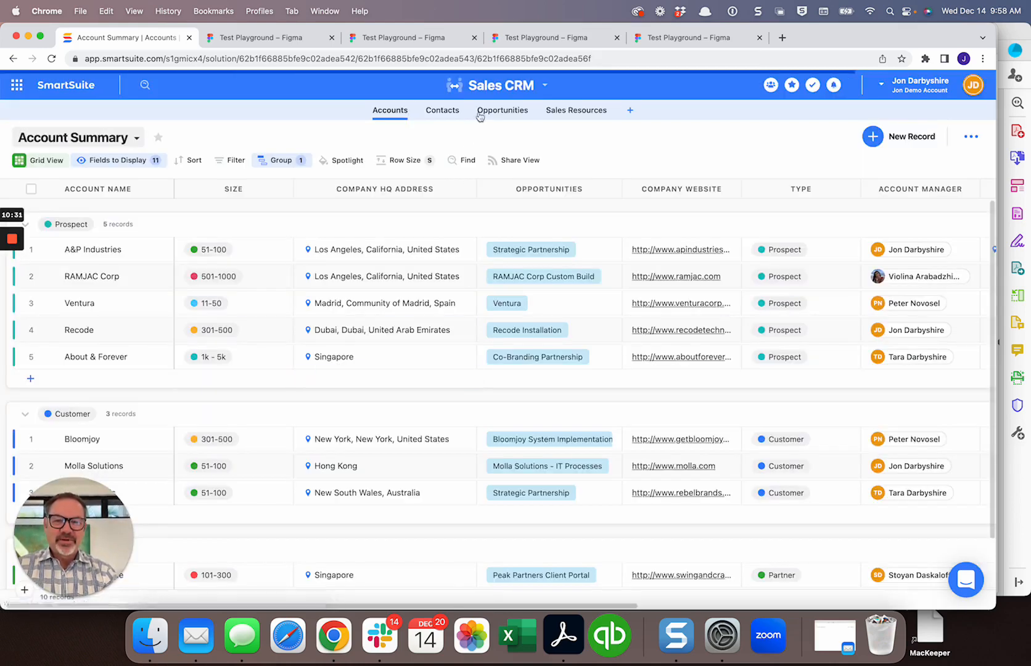
- Open the permissions of the Sales CRM solution and check who its Solution Managers are
click(488, 89)
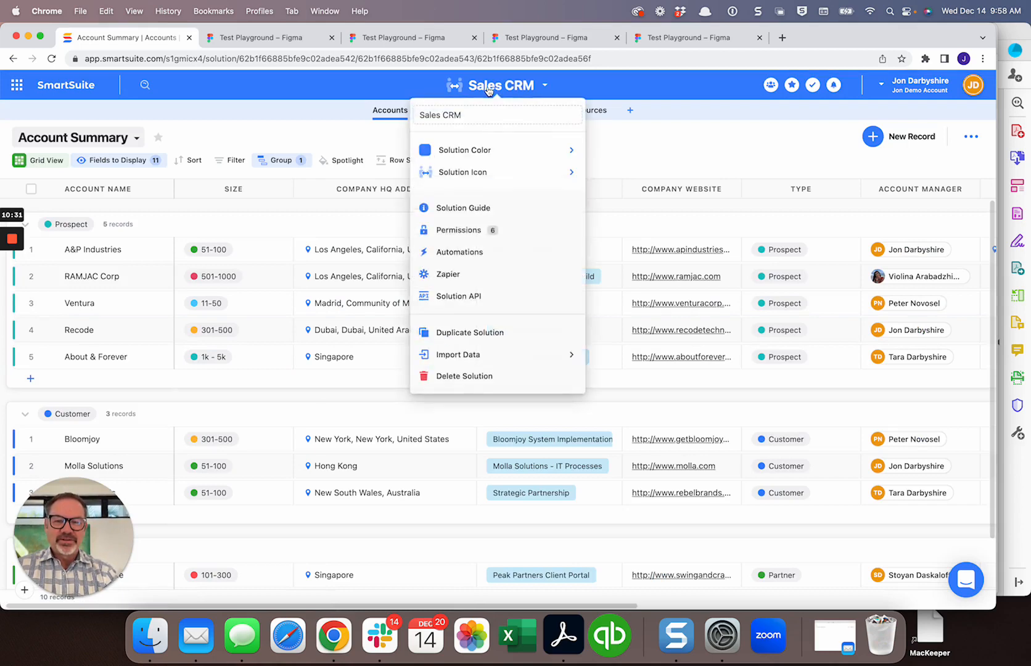
click(457, 231)
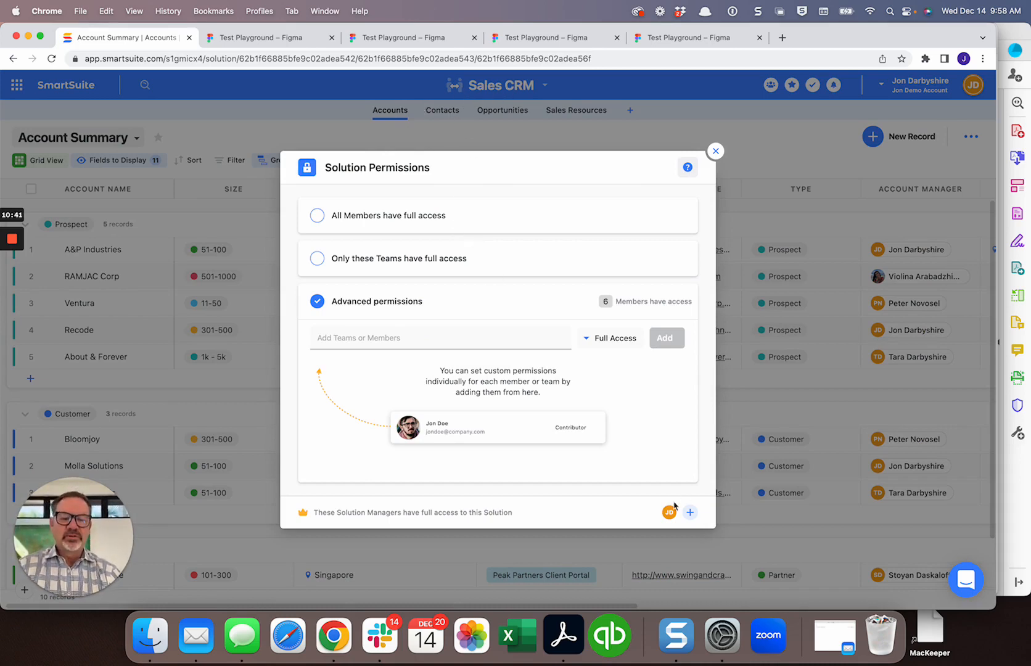
mouse_move(669, 515)
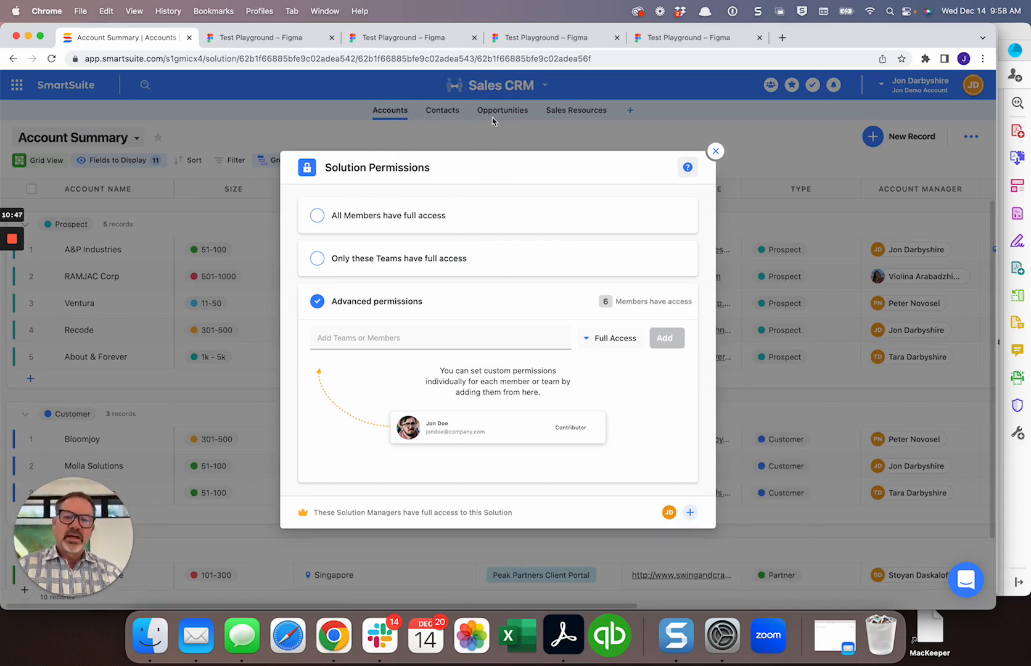
- Try the All Members and Only these Teams access options, and return the solution to Advanced permissions
click(318, 217)
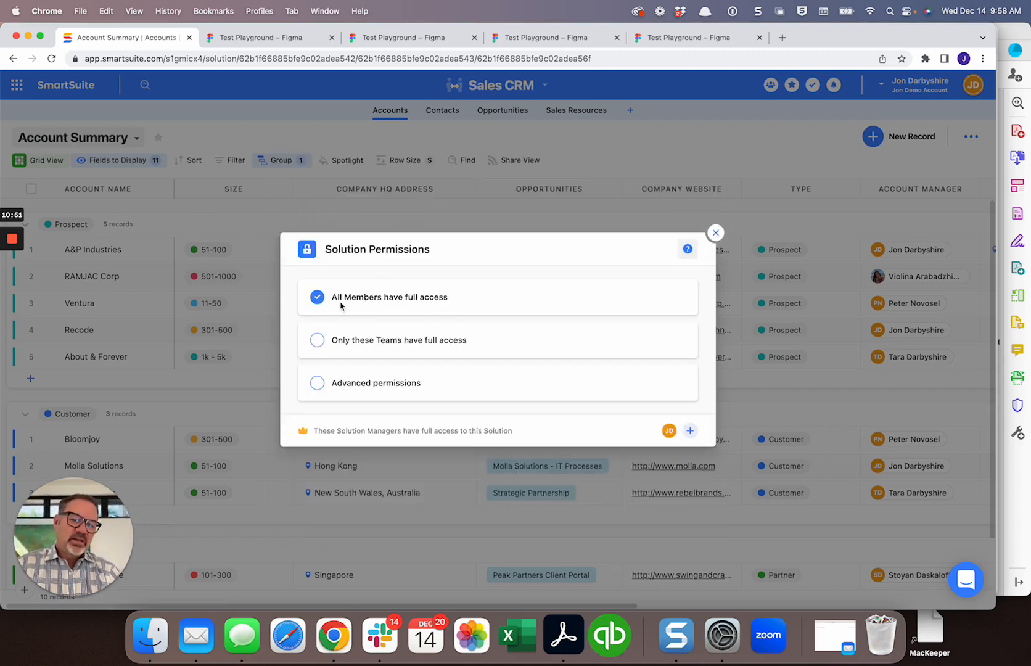
click(319, 342)
click(336, 360)
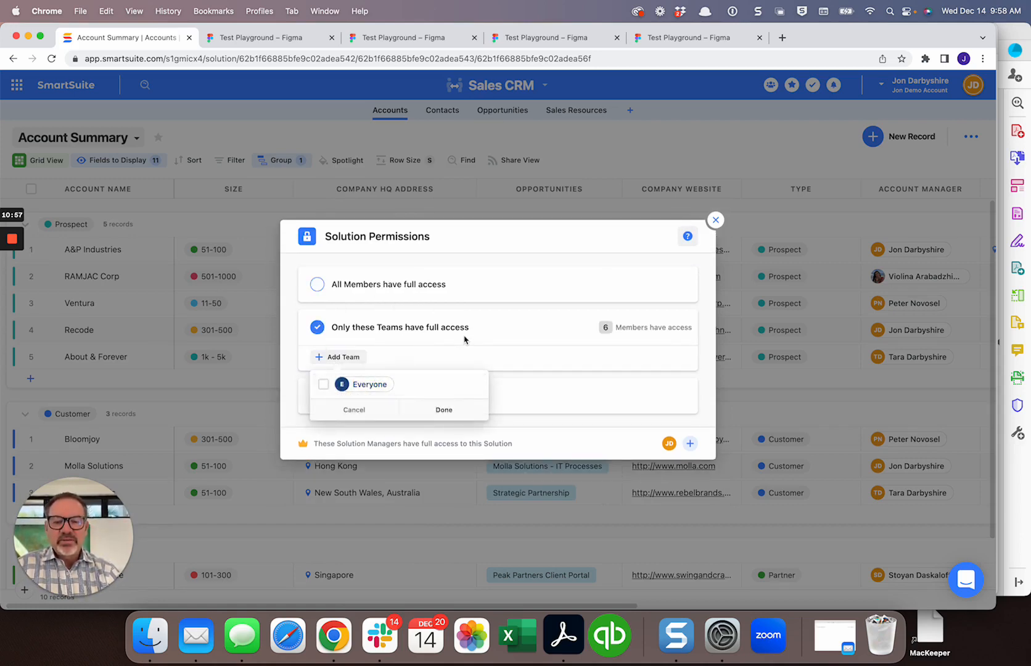
click(486, 334)
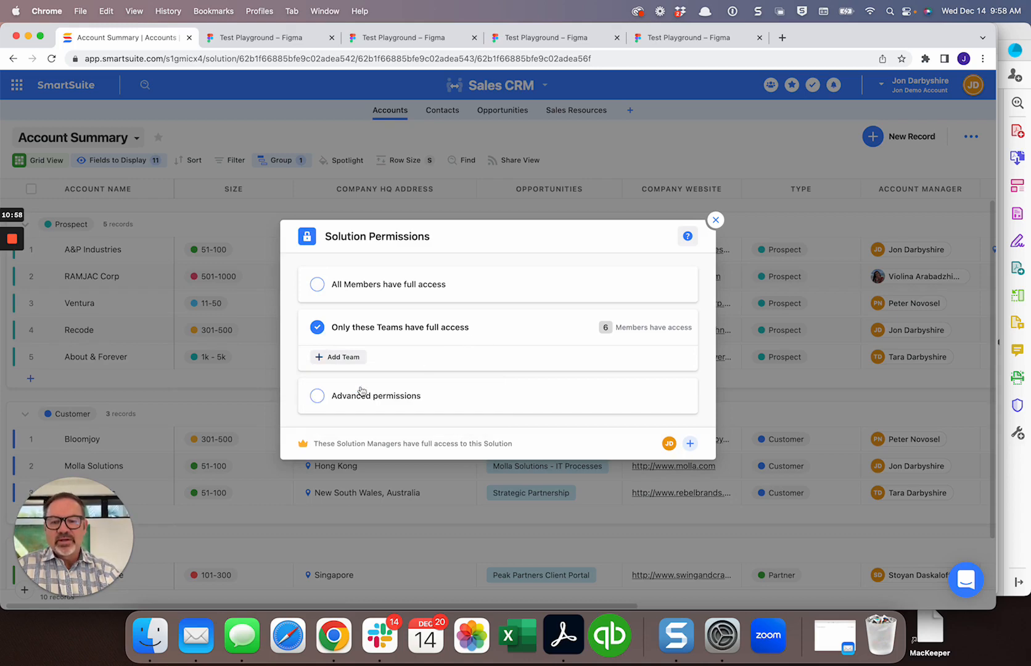
click(317, 399)
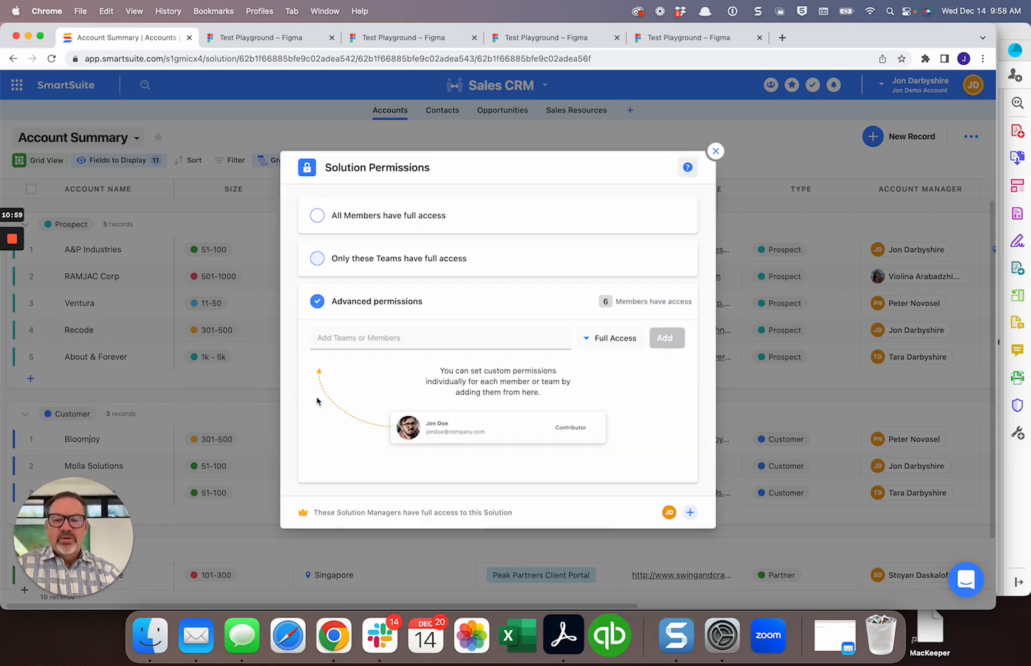
- Select a member under Advanced permissions and choose the Assignee role for them
click(463, 339)
text(jon)
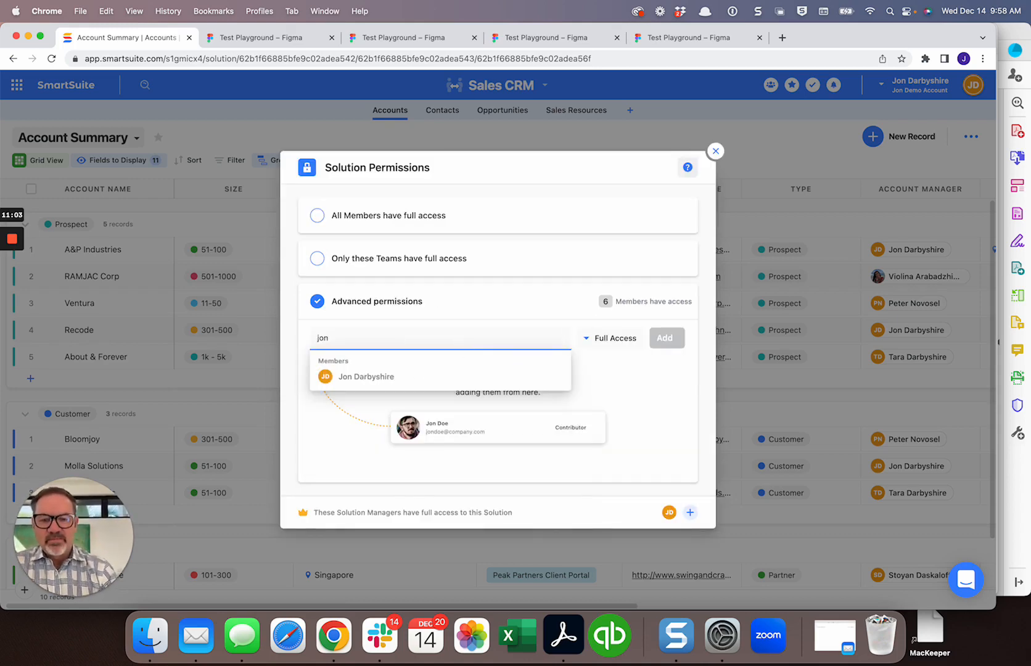
click(415, 377)
click(602, 341)
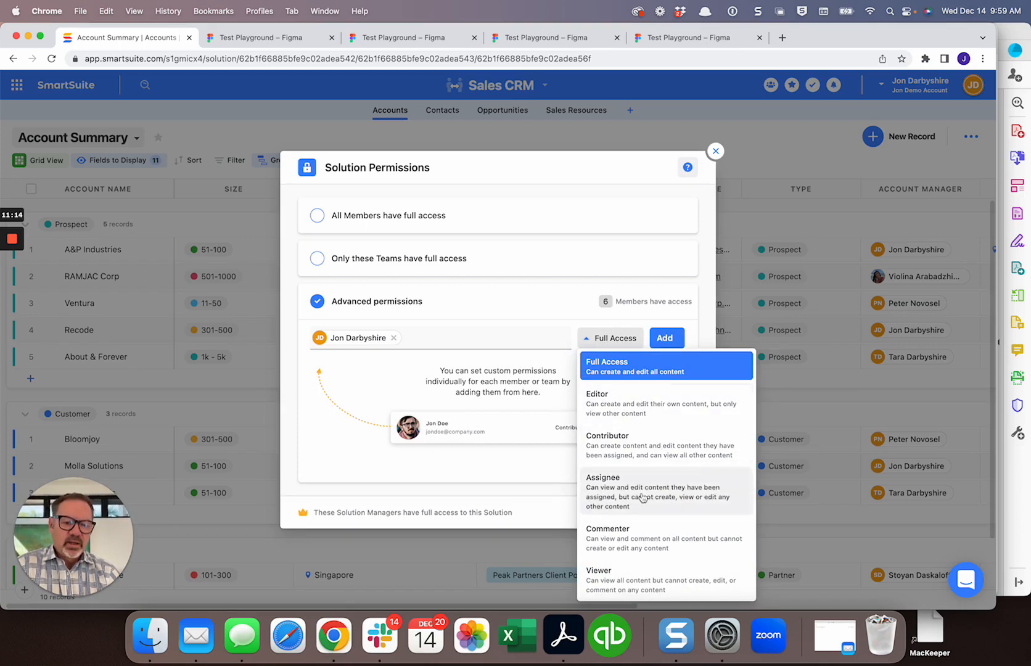
click(612, 495)
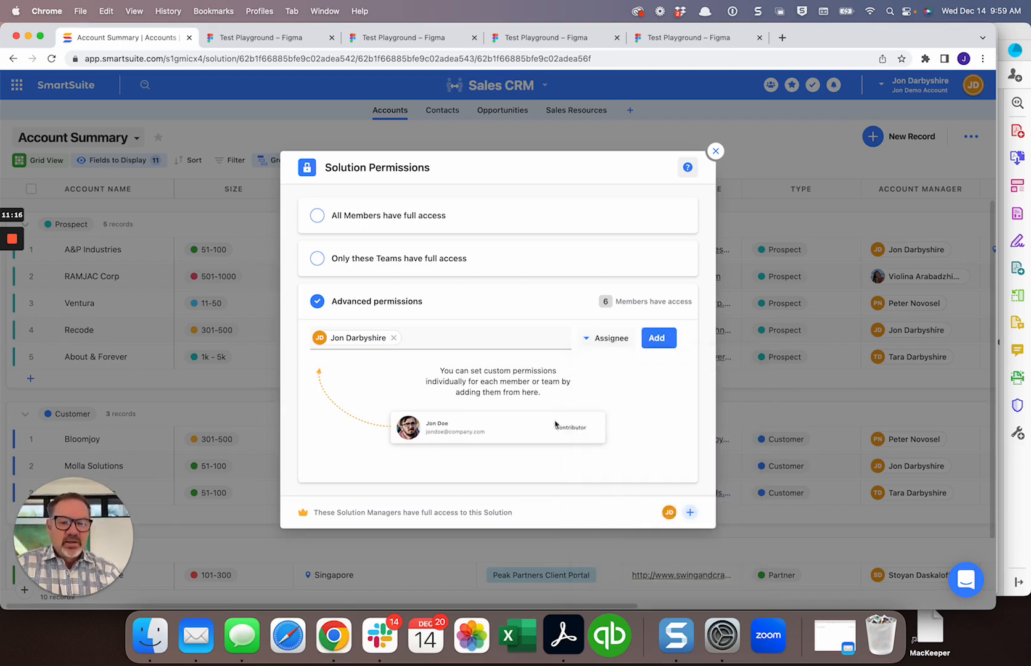
- Review the available permission roles and close the solution permissions without adding the selected member
click(610, 340)
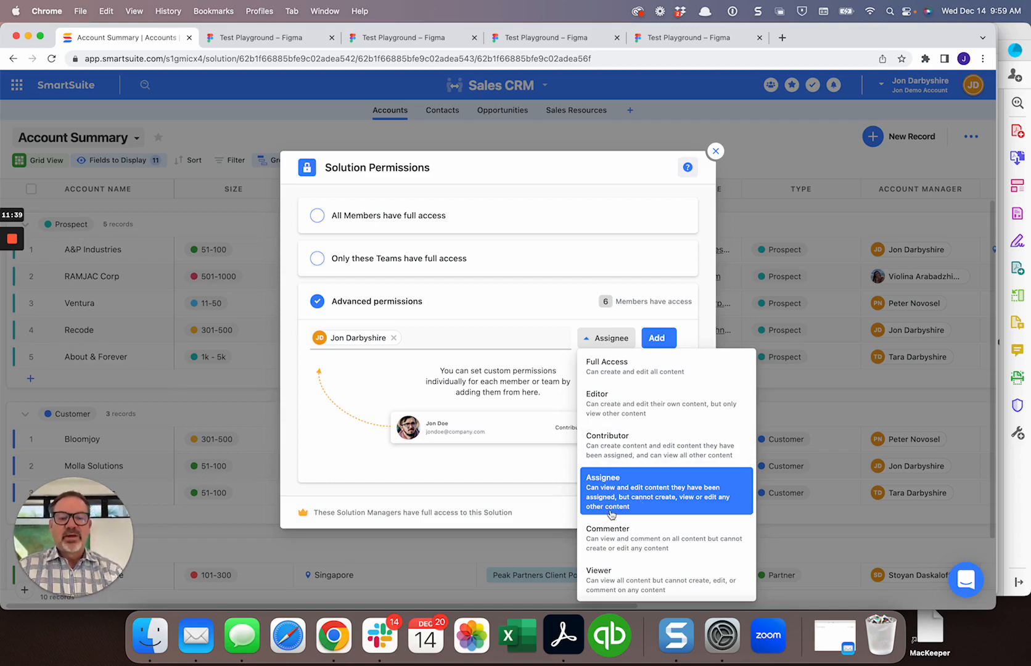
click(506, 287)
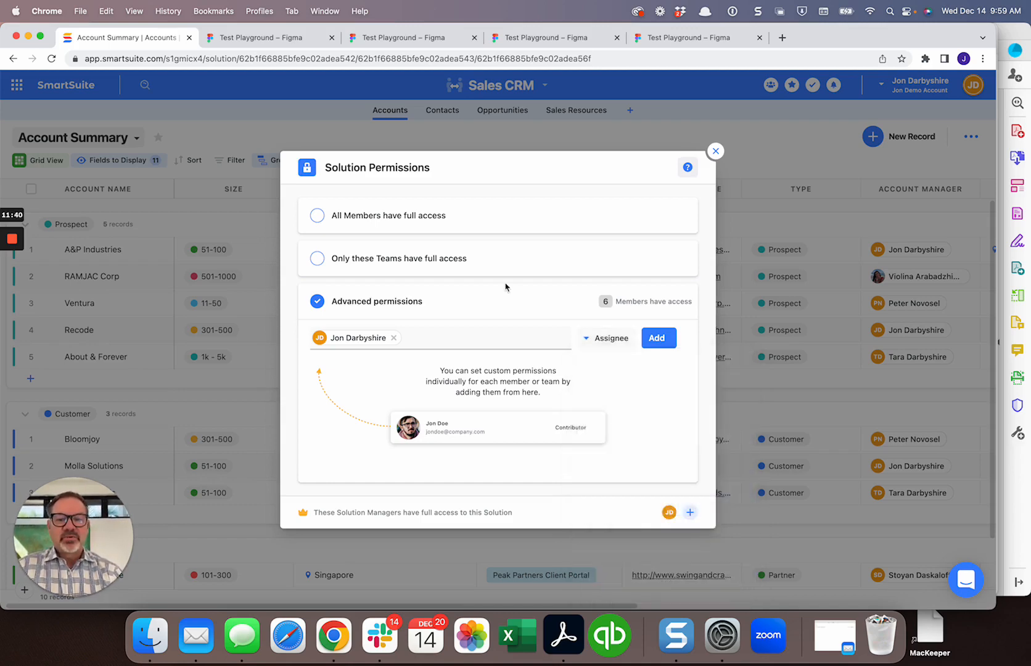
click(715, 152)
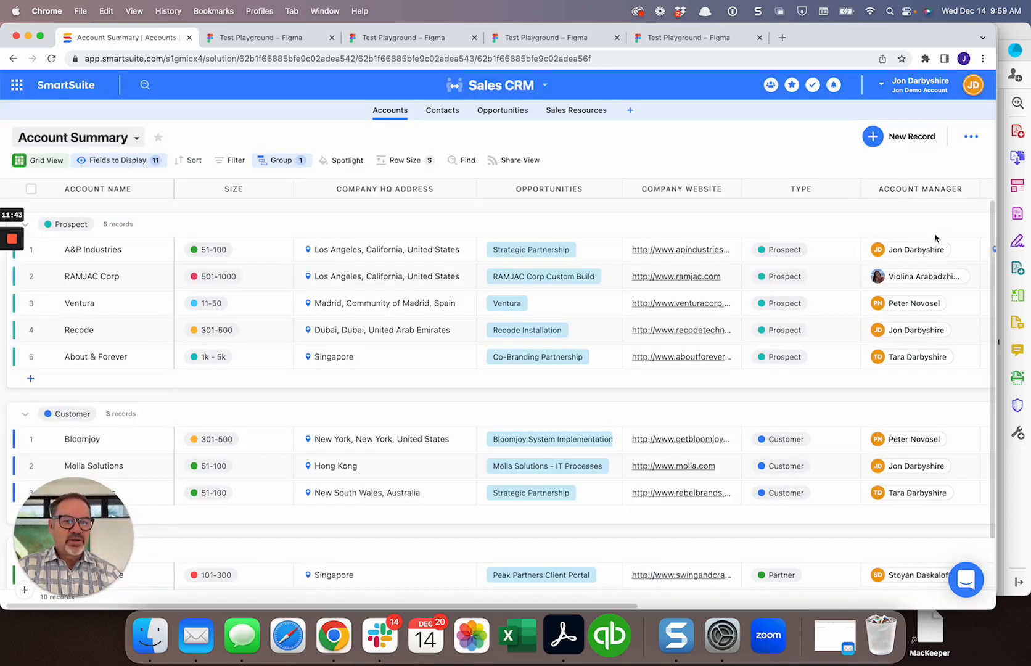
- Check which members can be chosen as Account Manager for A&P Industries, and look over the managers assigned to the prospect accounts
click(974, 250)
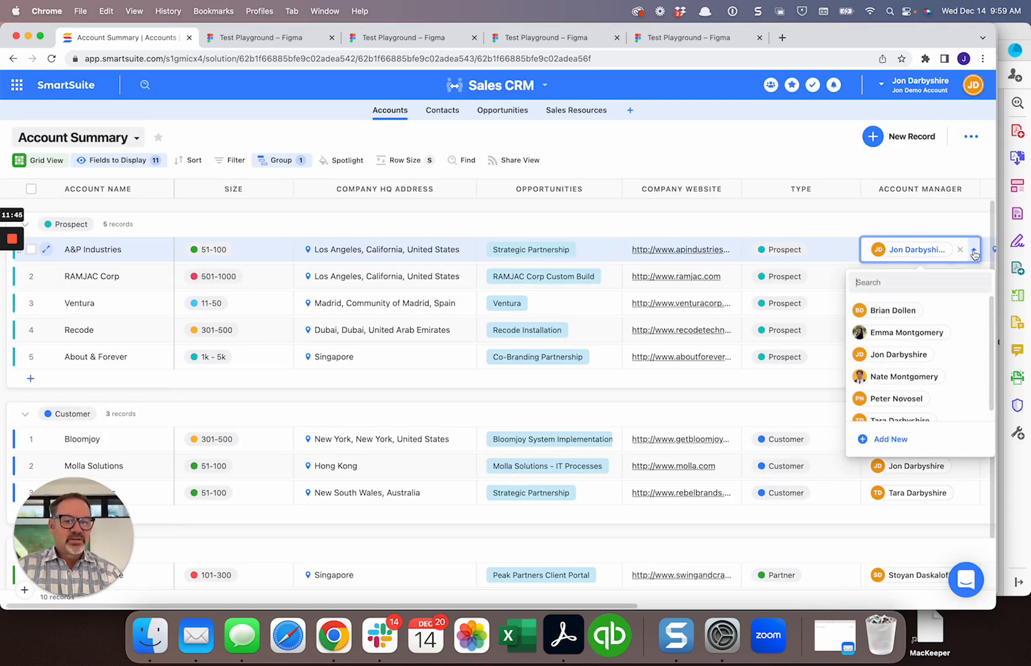
scroll(912, 398, down, 1)
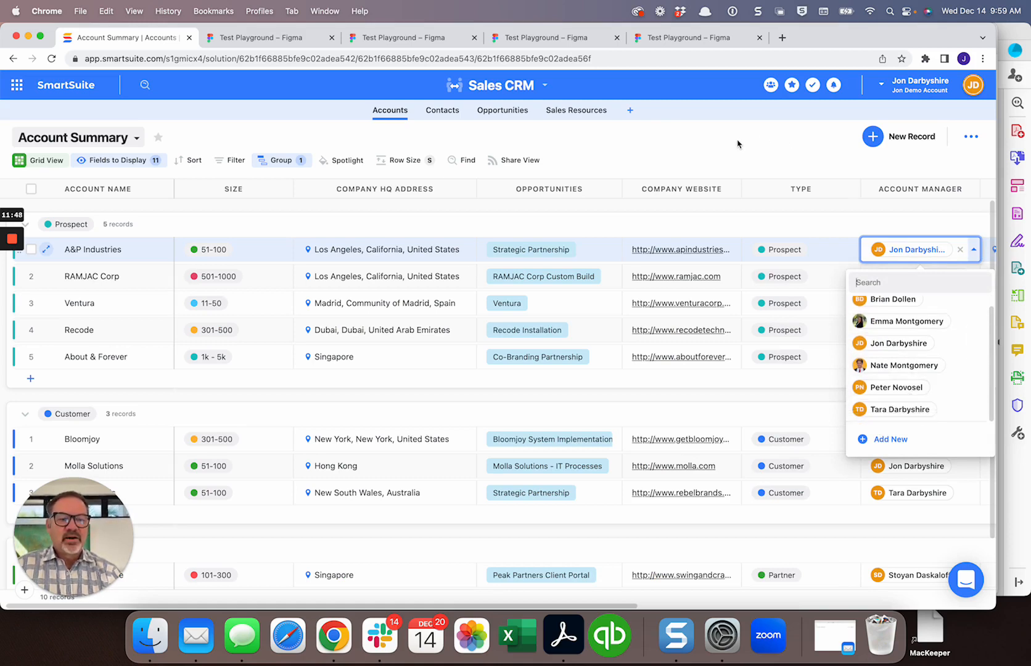
click(748, 164)
click(310, 254)
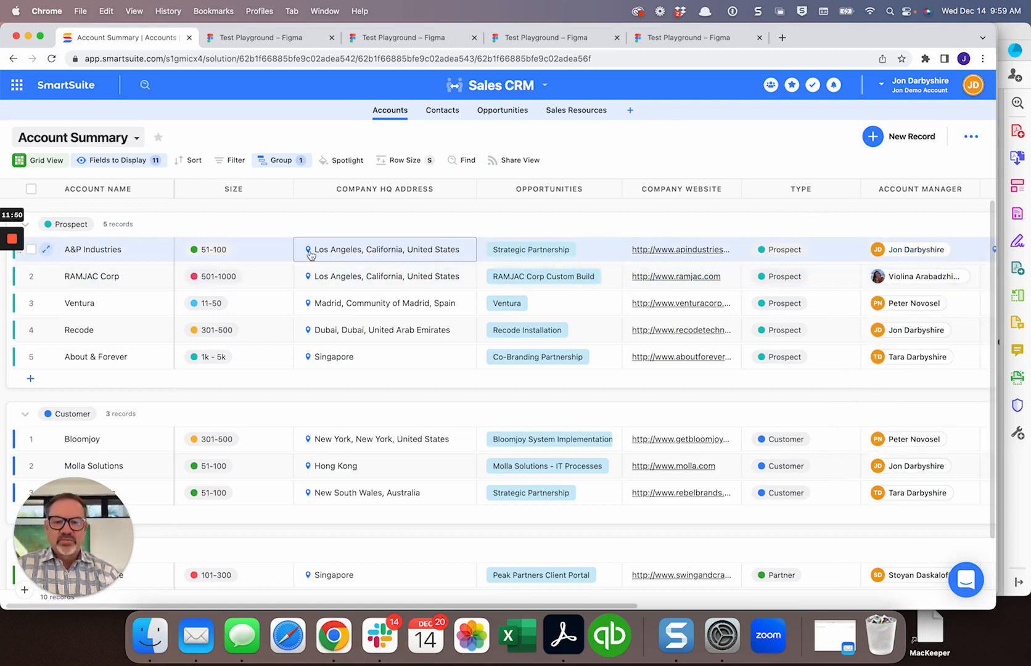
click(445, 352)
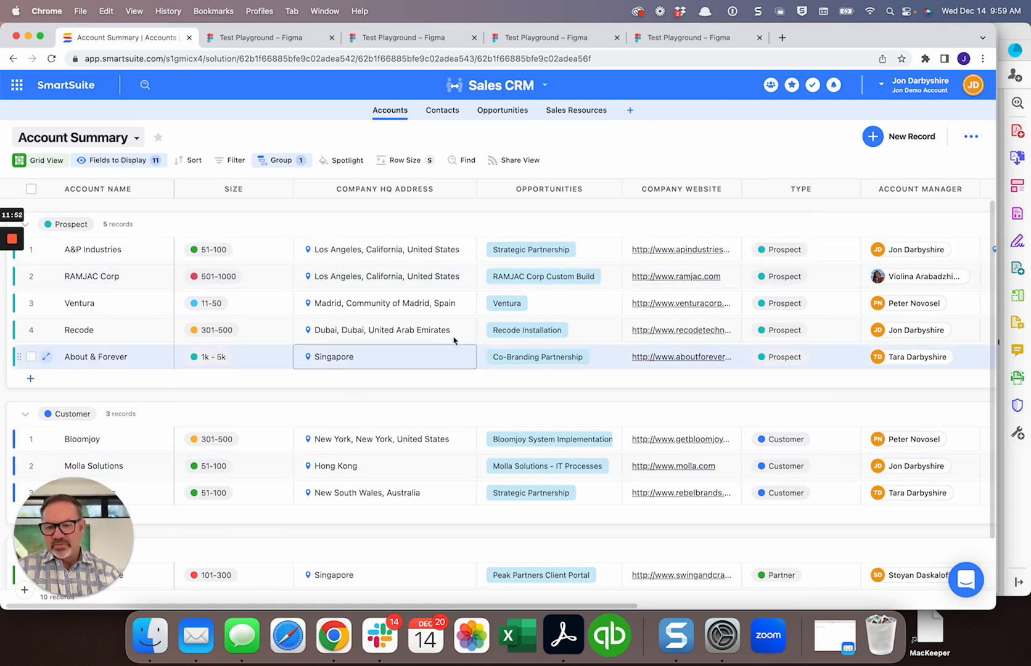
click(904, 258)
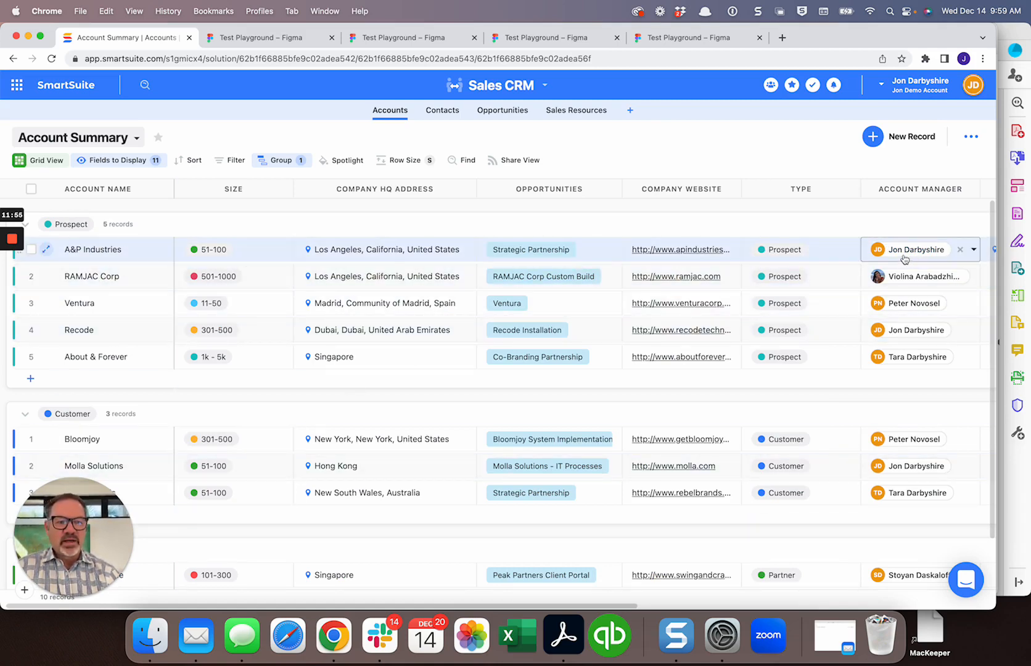
click(913, 331)
click(909, 250)
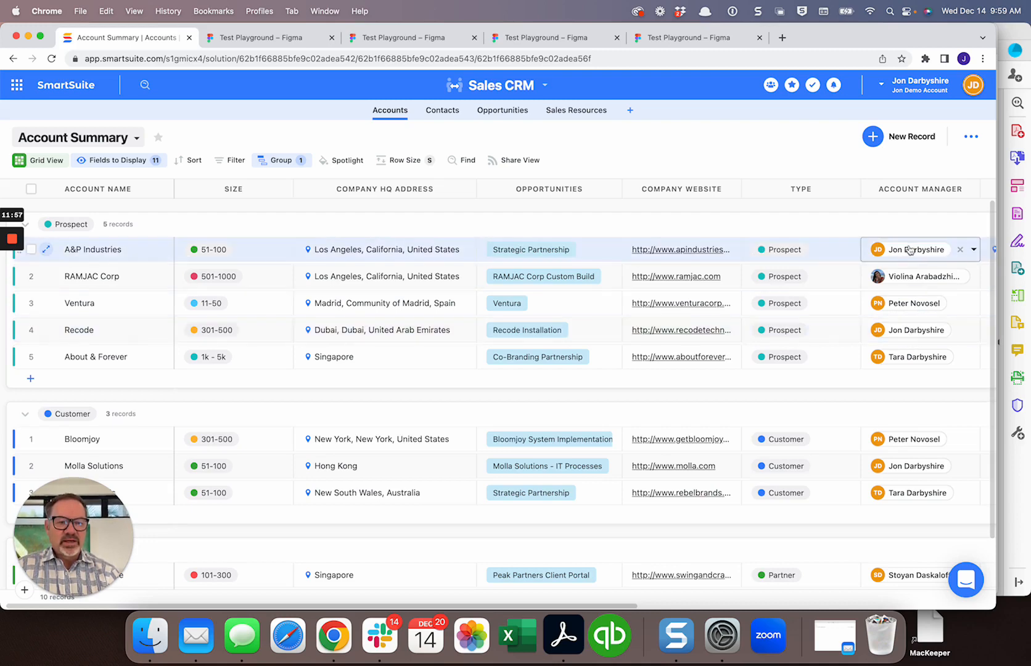
click(907, 311)
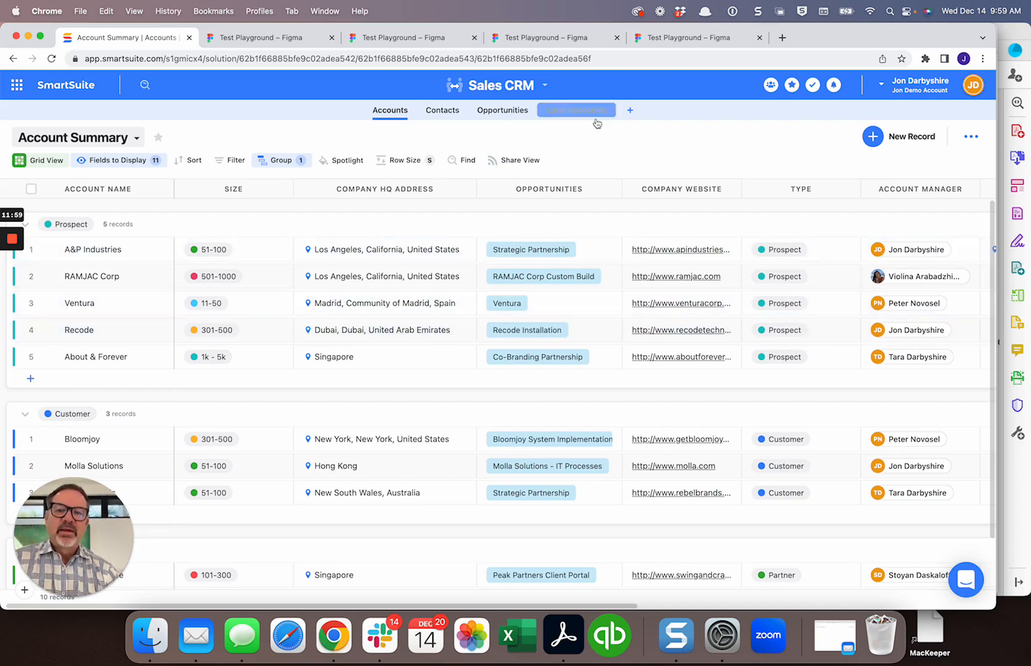
- Reopen the Sales CRM solution permissions, review the roles available under Advanced permissions, and close them without changes
click(499, 87)
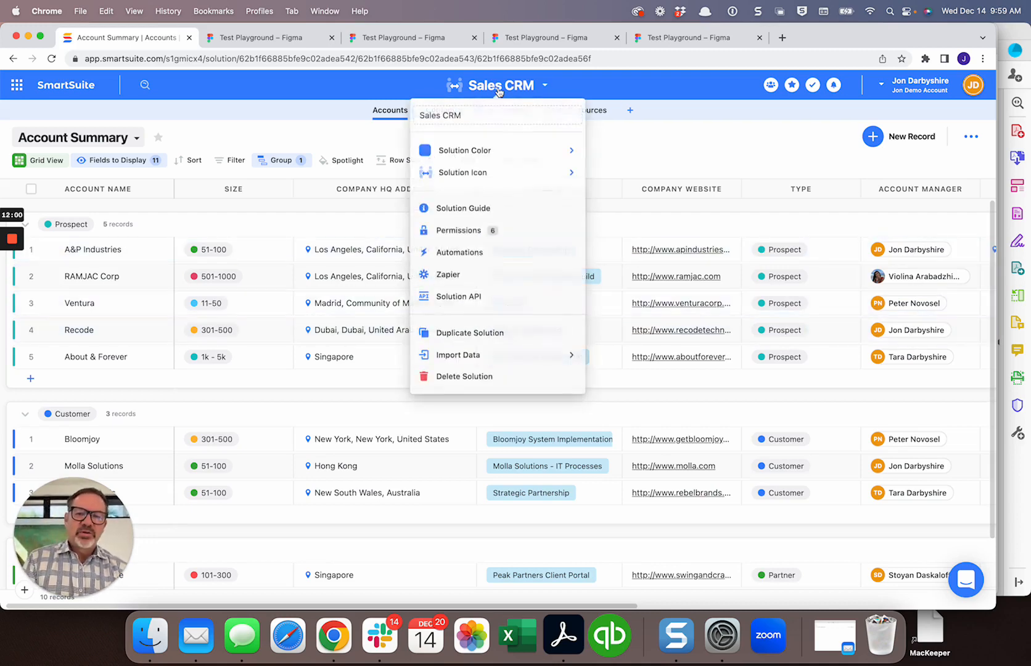
click(459, 232)
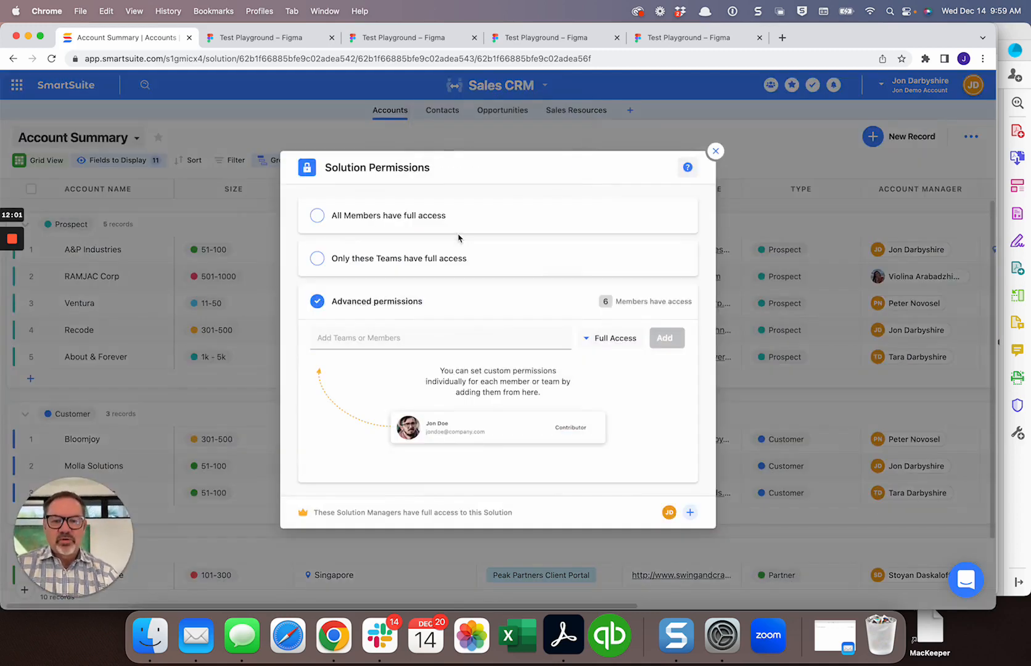
click(607, 338)
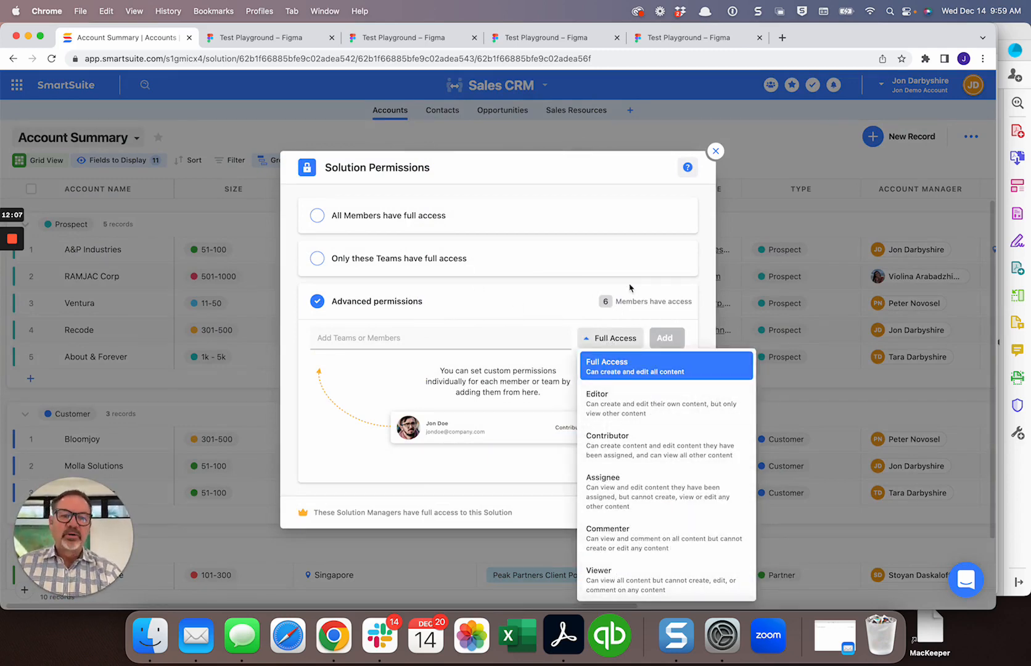
click(715, 151)
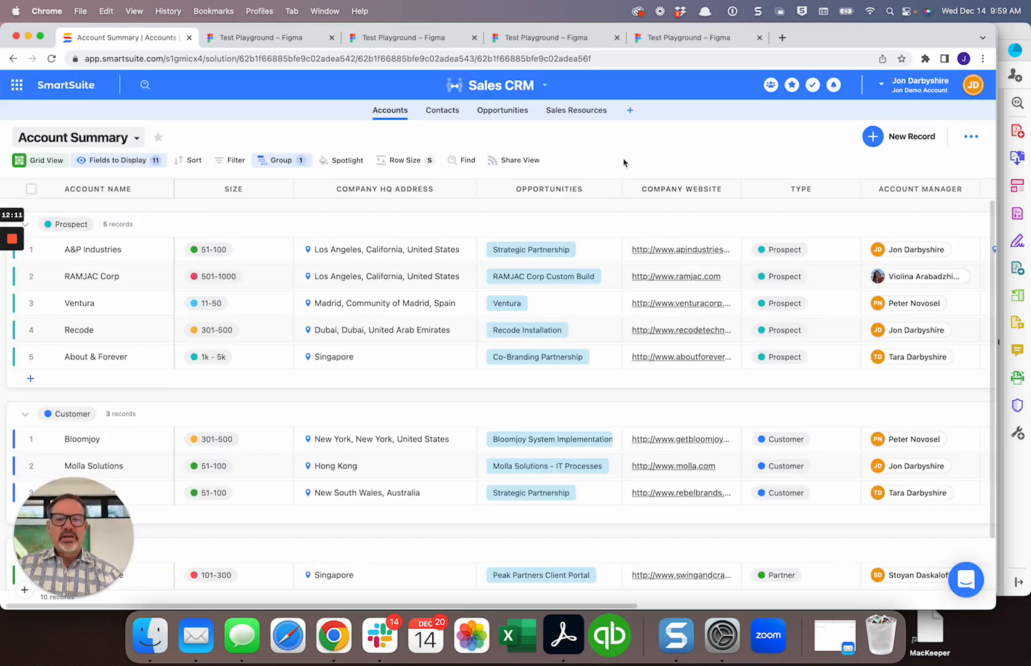
- View the Molla Solutions - IT Processes record in the Opportunities app and close it
click(507, 114)
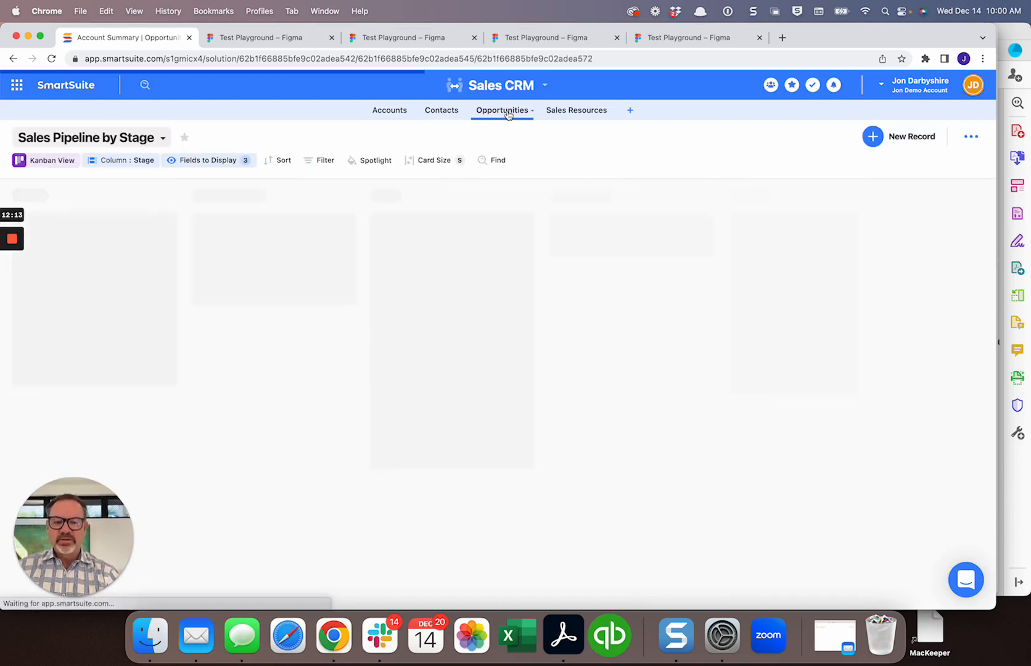
click(422, 238)
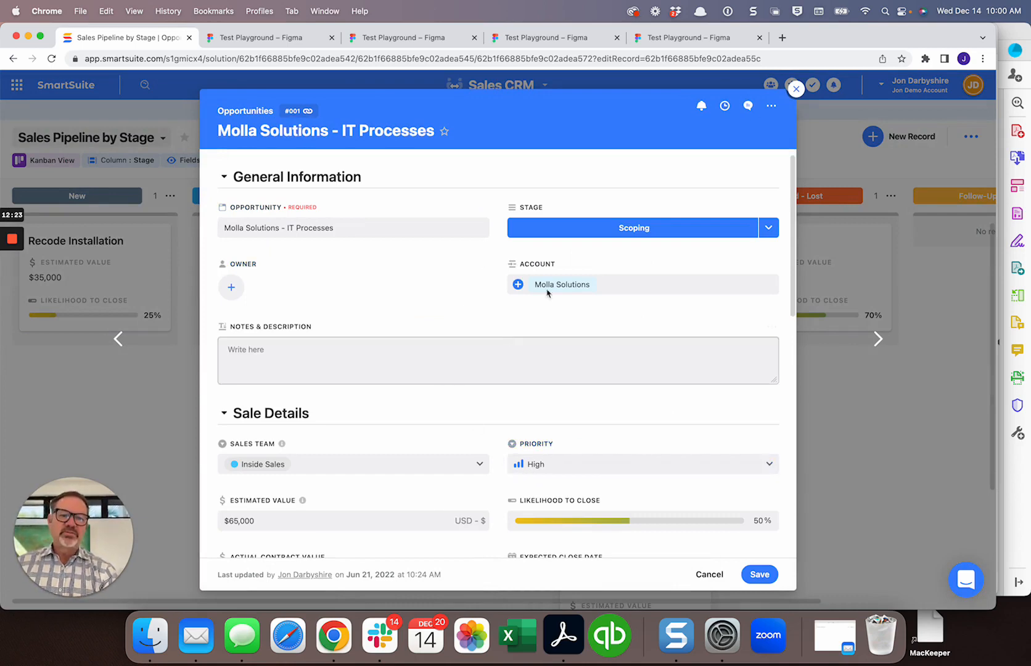
click(797, 91)
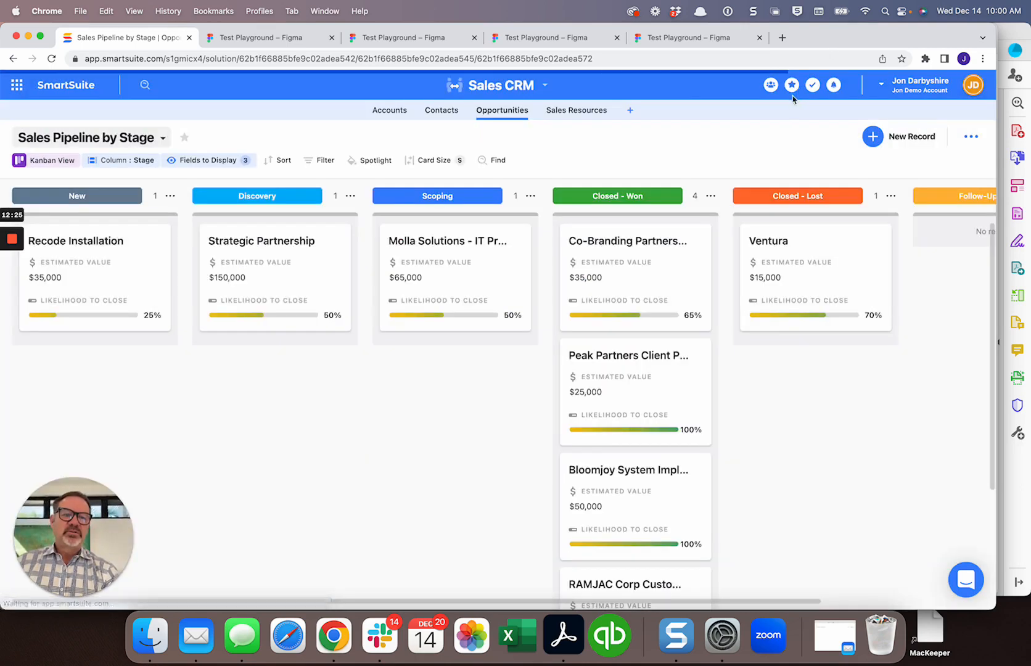
- Review the open assignments in My Work by expanding the Today, Upcoming and Later groups, and close My Work
click(816, 89)
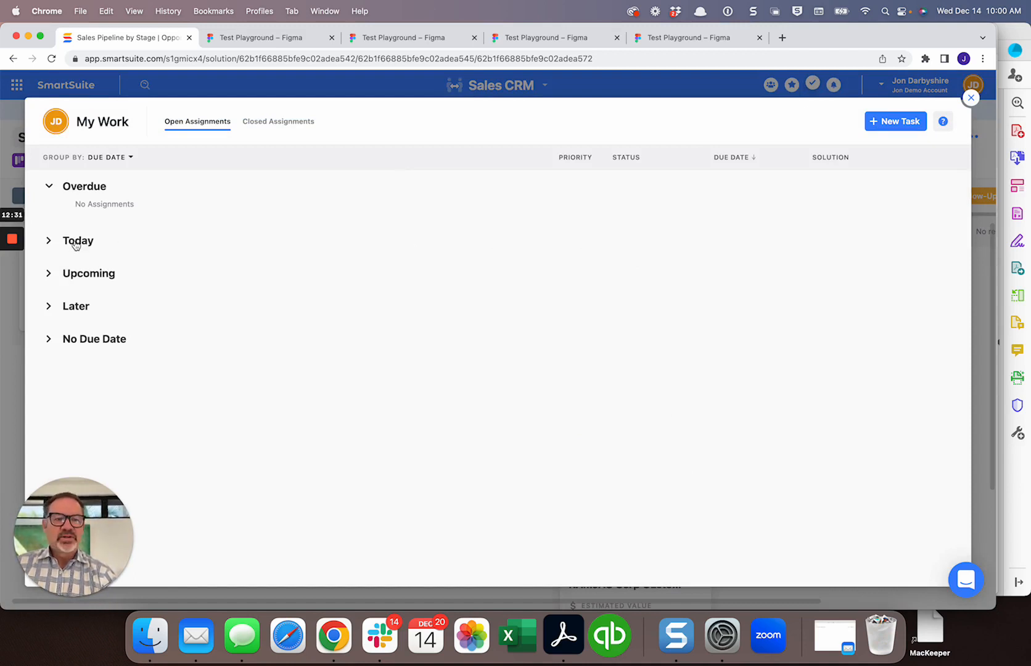
click(75, 244)
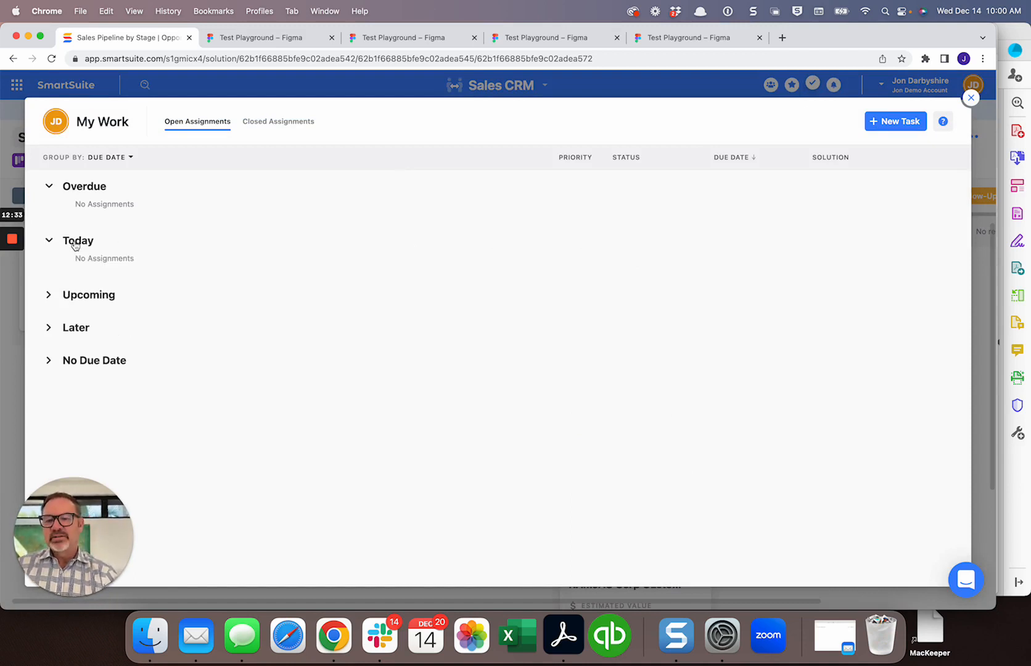
click(83, 298)
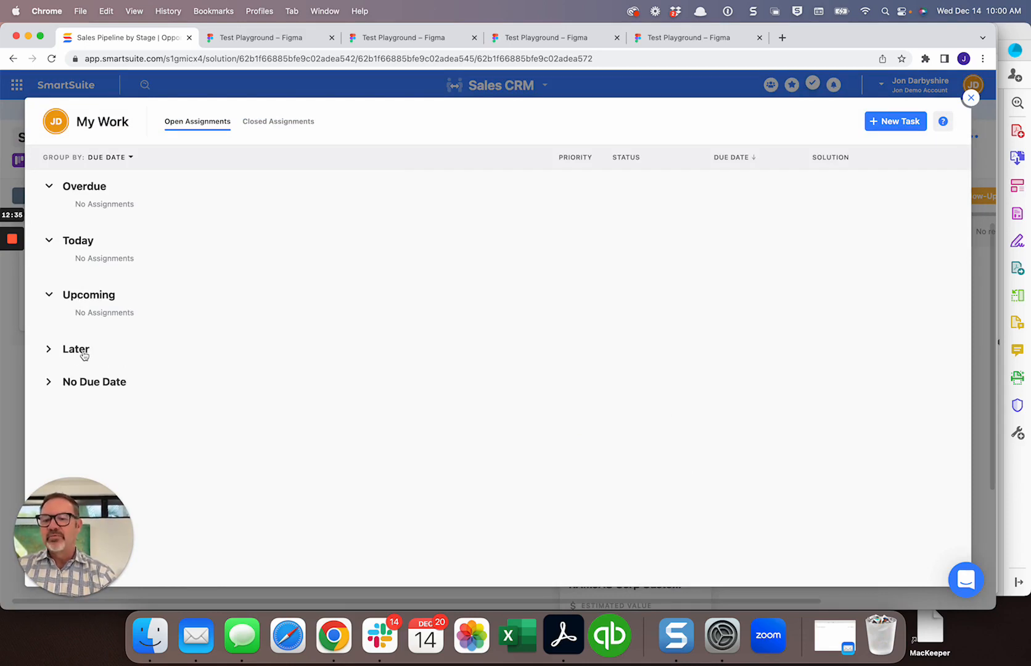
click(84, 353)
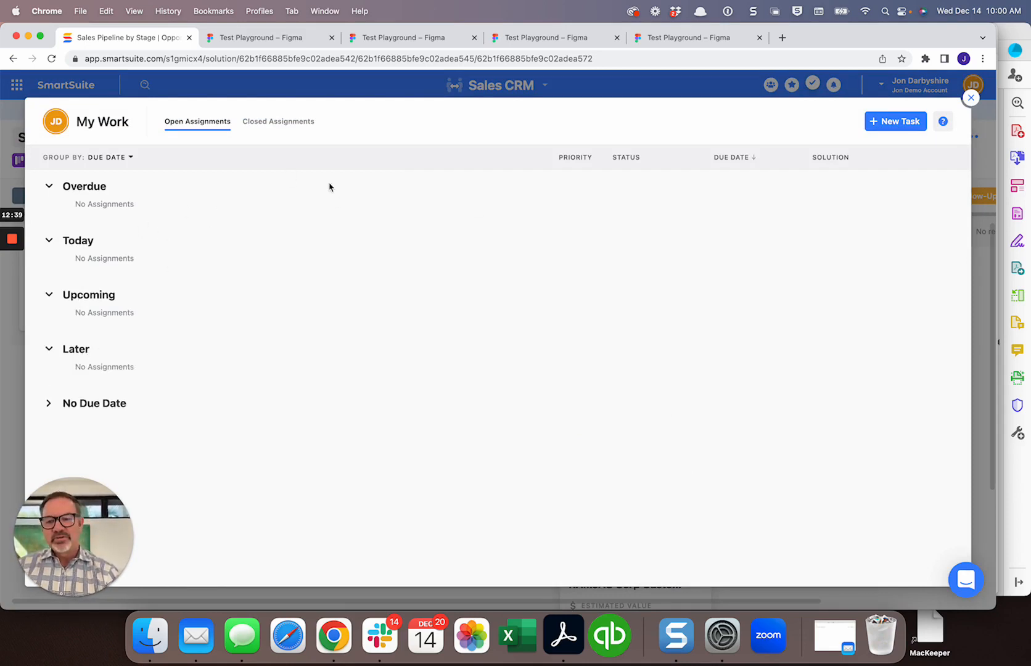
click(971, 99)
- View the Co-Branding Partnership opportunity, advance to the Peak Partners Client Portal record, and close it
click(610, 240)
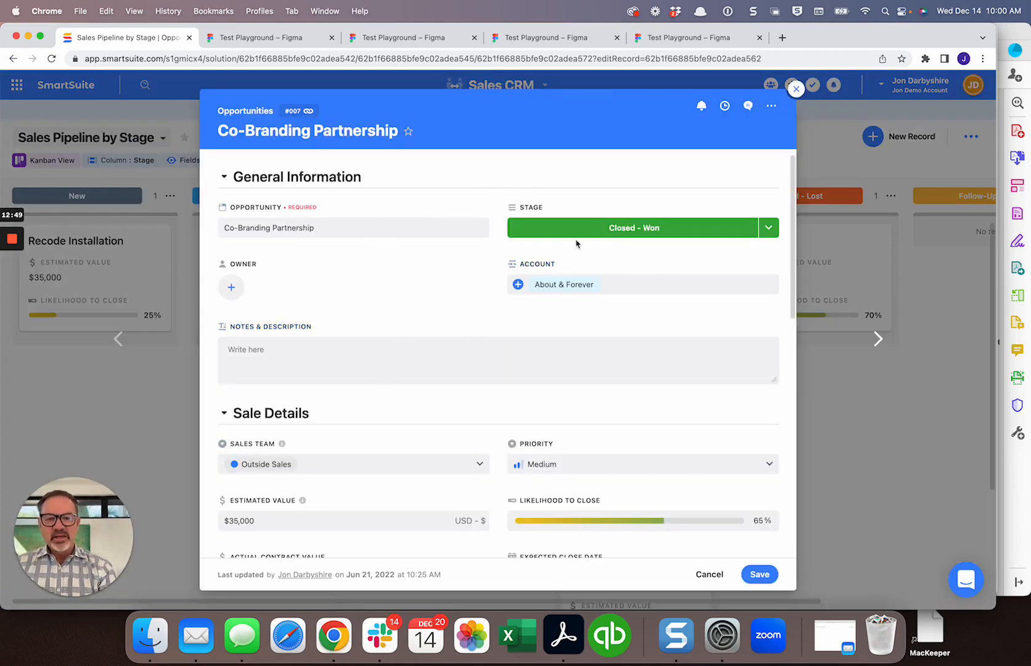
click(879, 339)
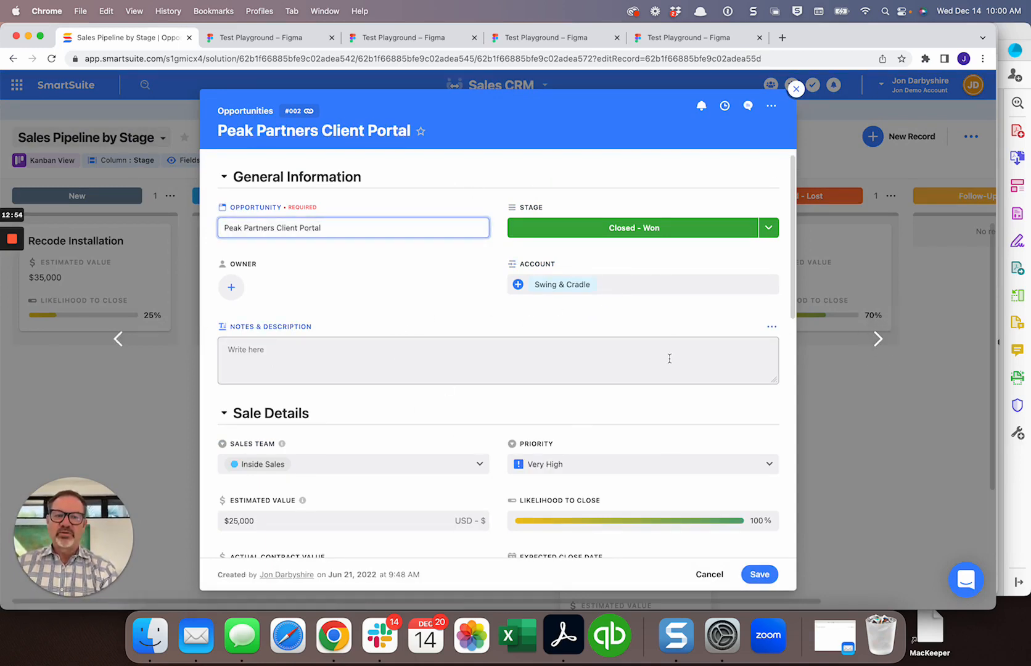
click(795, 90)
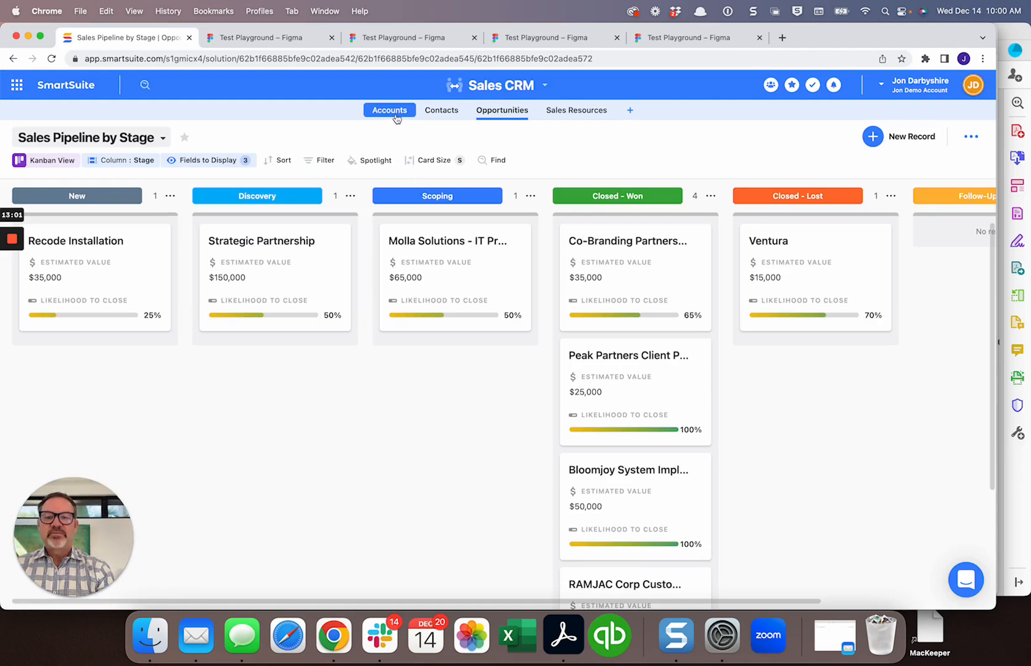
- Look through the Strategic Partnership opportunity, show the field types that can be added to the app, and close the record
click(318, 322)
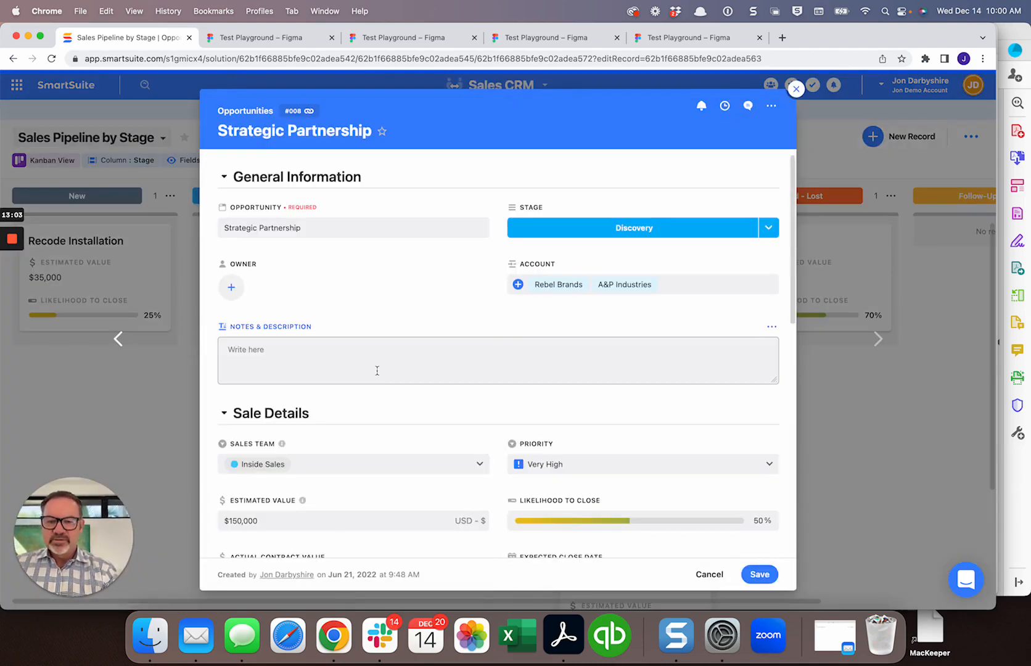
scroll(325, 346, down, 10)
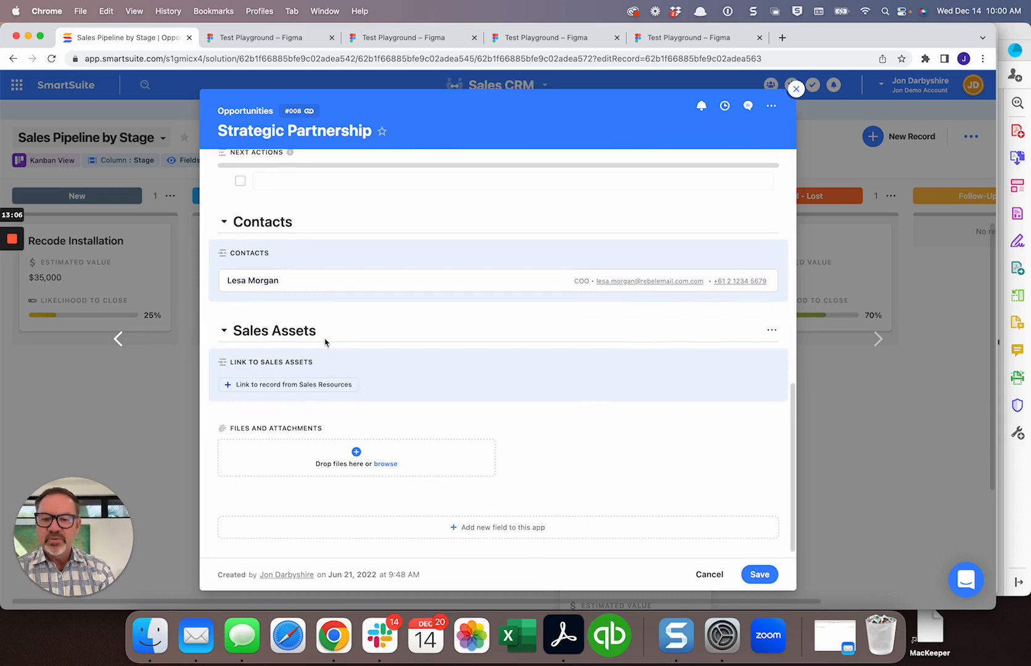
click(508, 533)
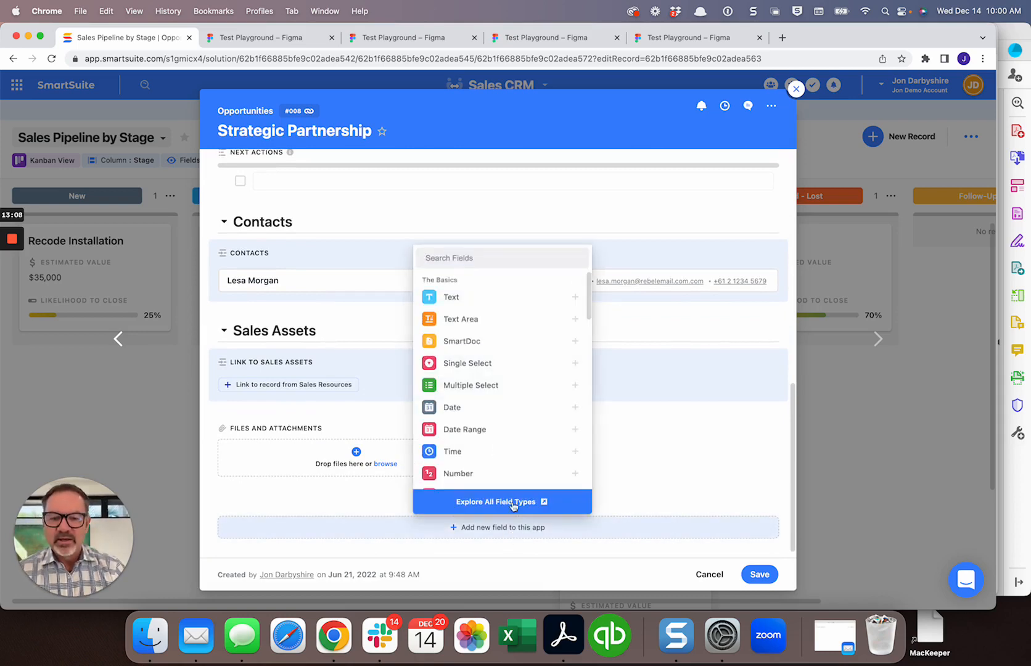
click(146, 450)
- Return to the SmartSuite home page and switch to the SmartSuite17 workspace
click(15, 91)
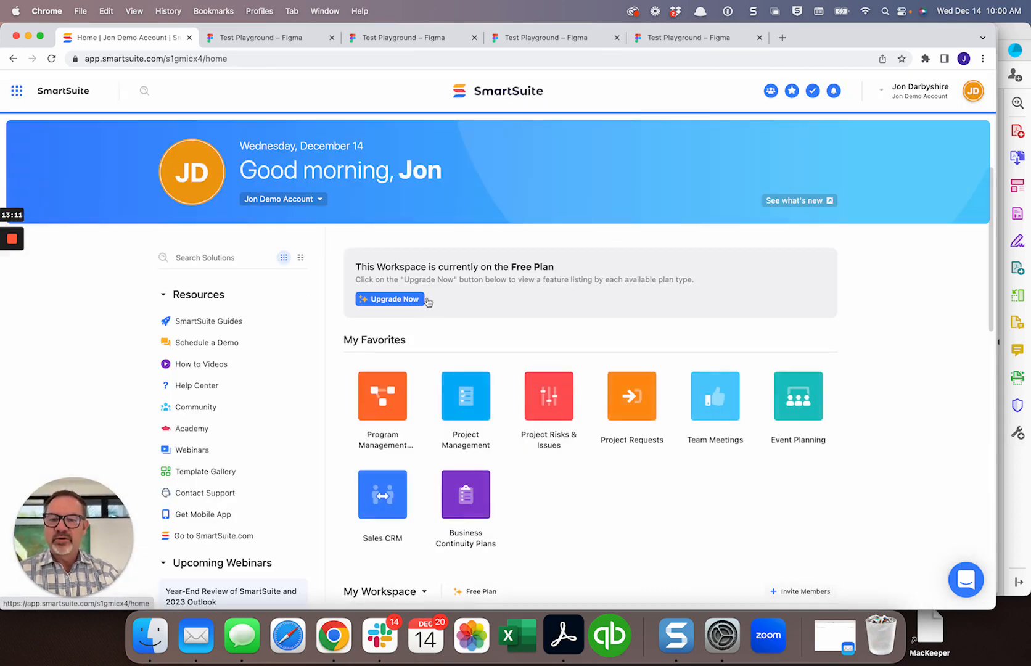
click(284, 203)
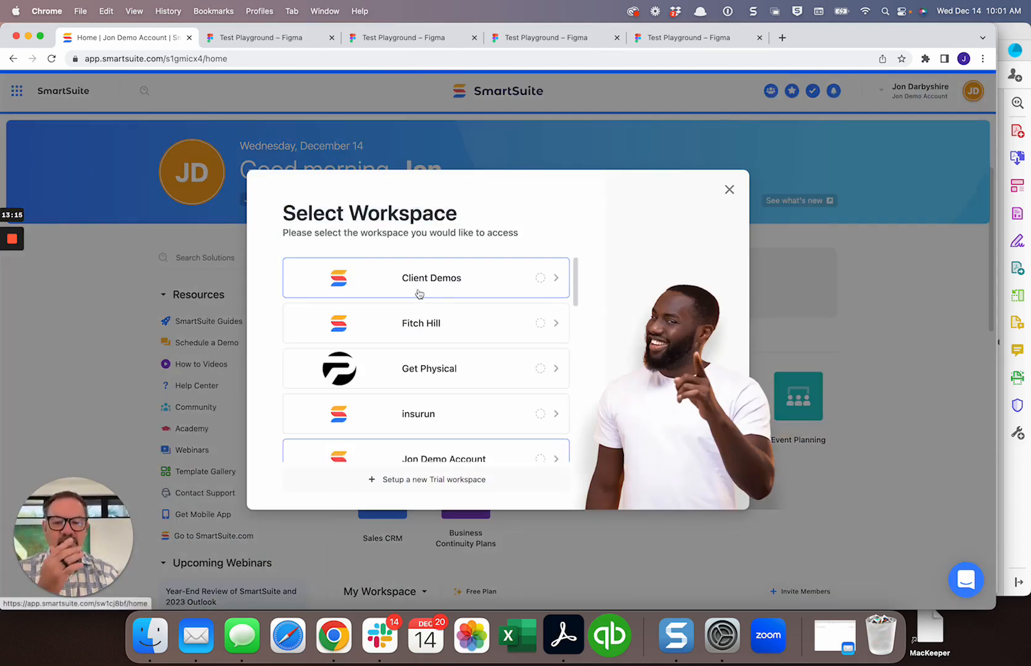
scroll(418, 294, down, 10)
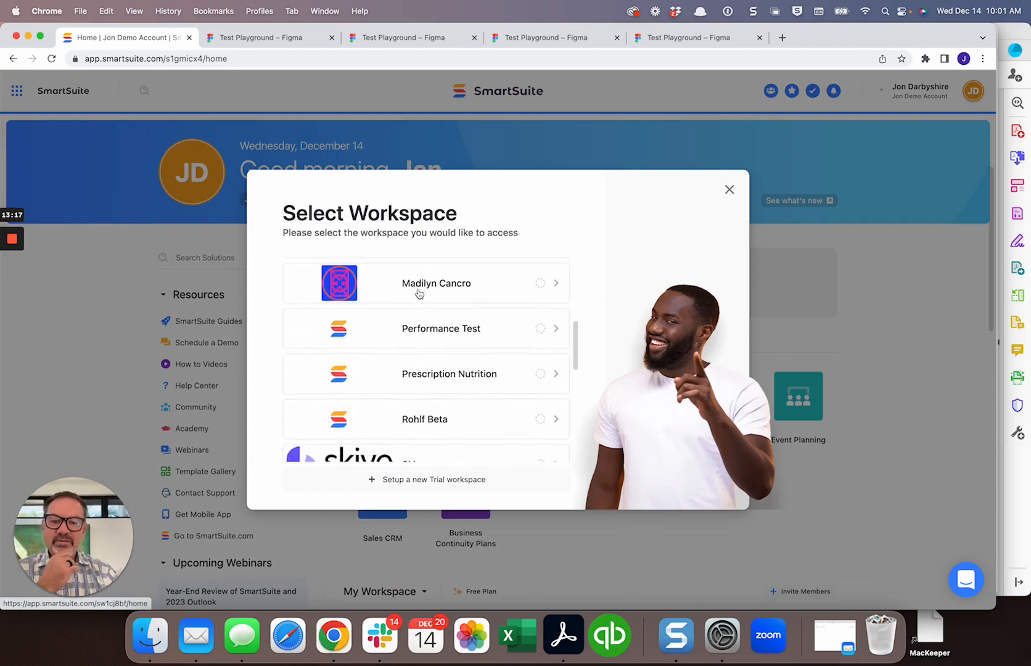
click(453, 357)
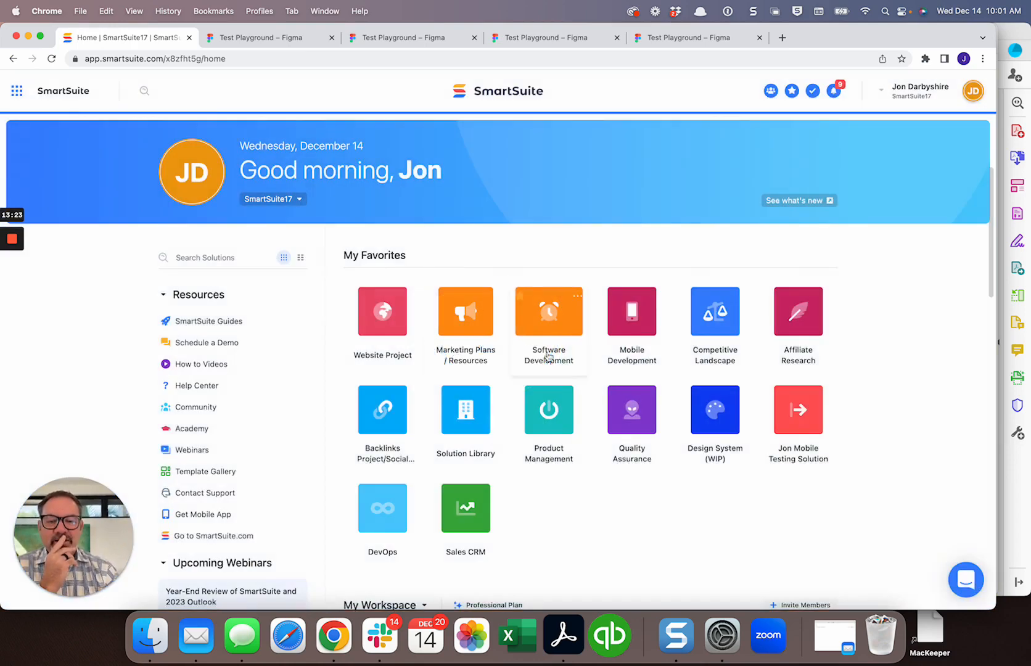
- Open the first AUT 2.7 user story in the Software Development solution, expand Task Description, and review its Description field
click(548, 328)
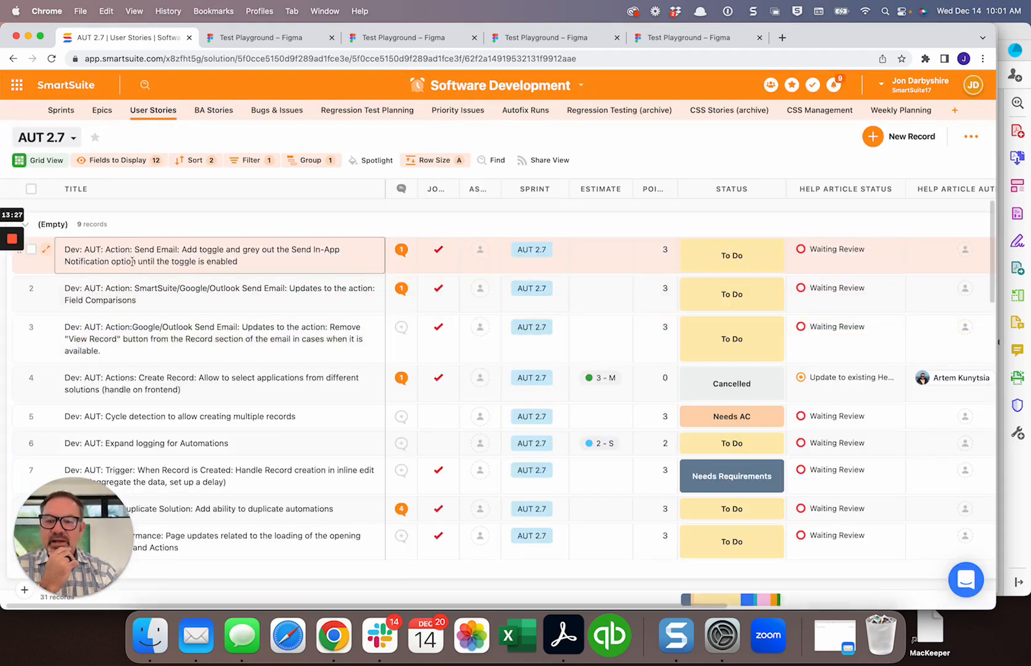
click(132, 261)
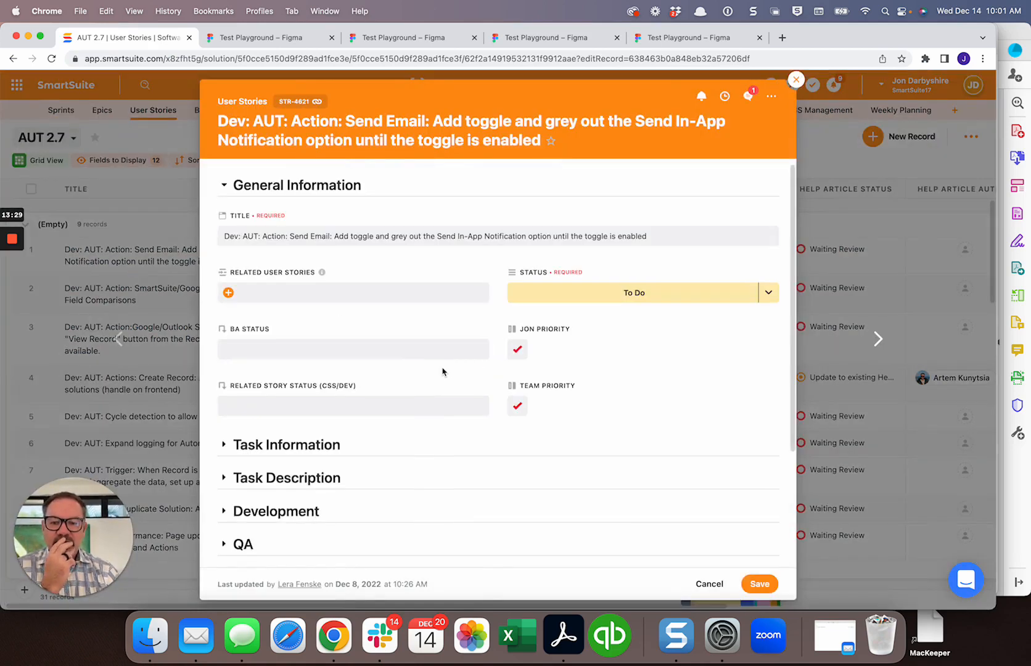
scroll(419, 373, down, 3)
click(318, 344)
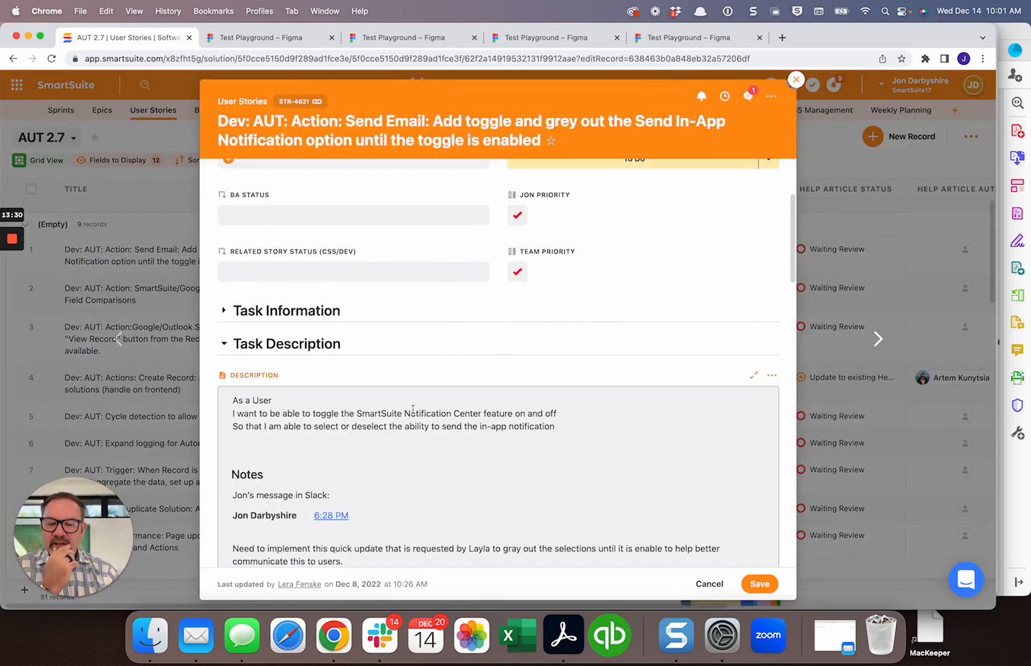
scroll(413, 407, down, 3)
scroll(413, 408, down, 3)
scroll(411, 375, up, 3)
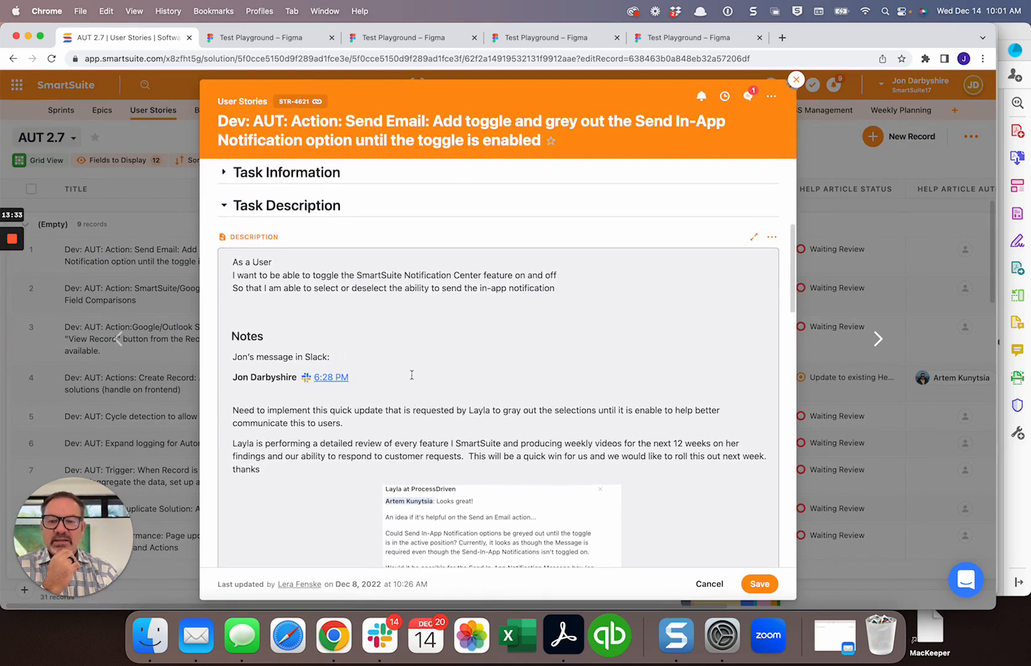
- Show the formatting options for selected text in the Description, and look through the content types that can be inserted below the user story lines
drag(324, 275, 270, 275)
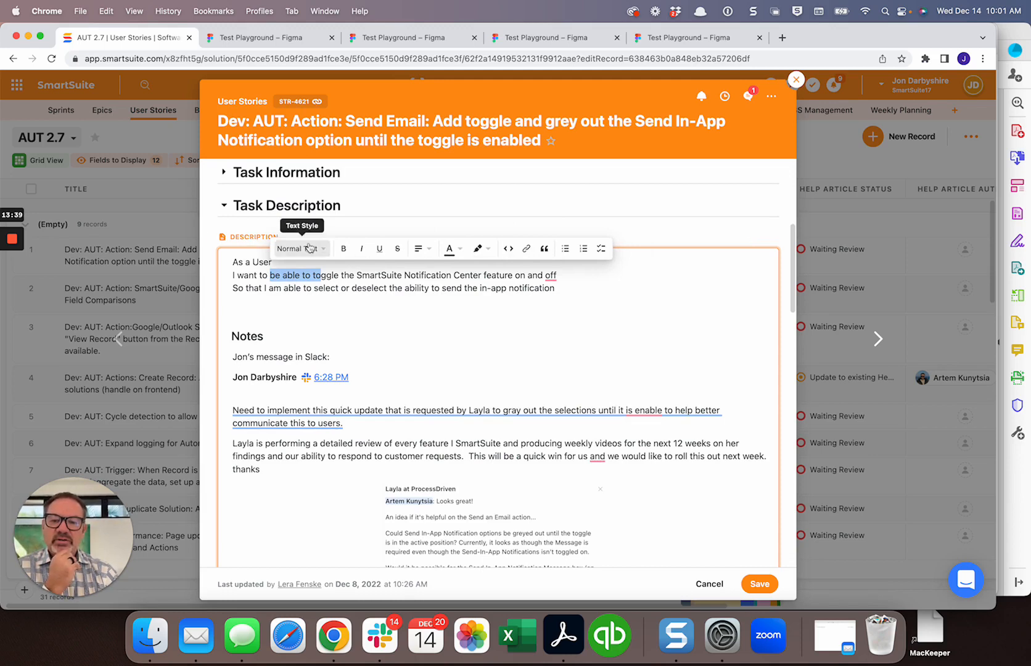
click(261, 315)
text(/)
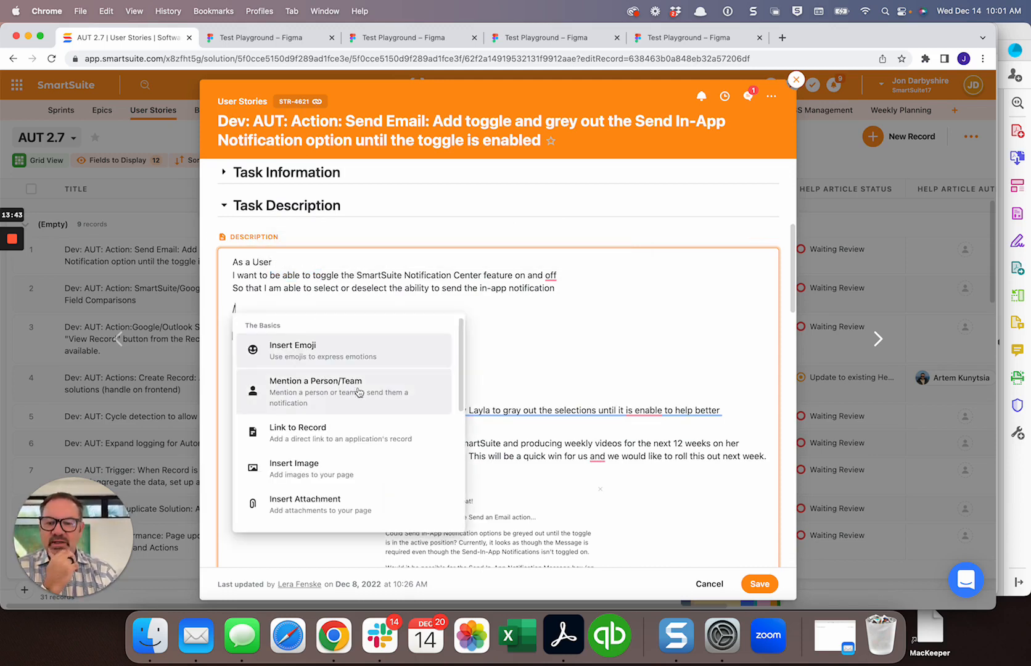
scroll(358, 392, down, 3)
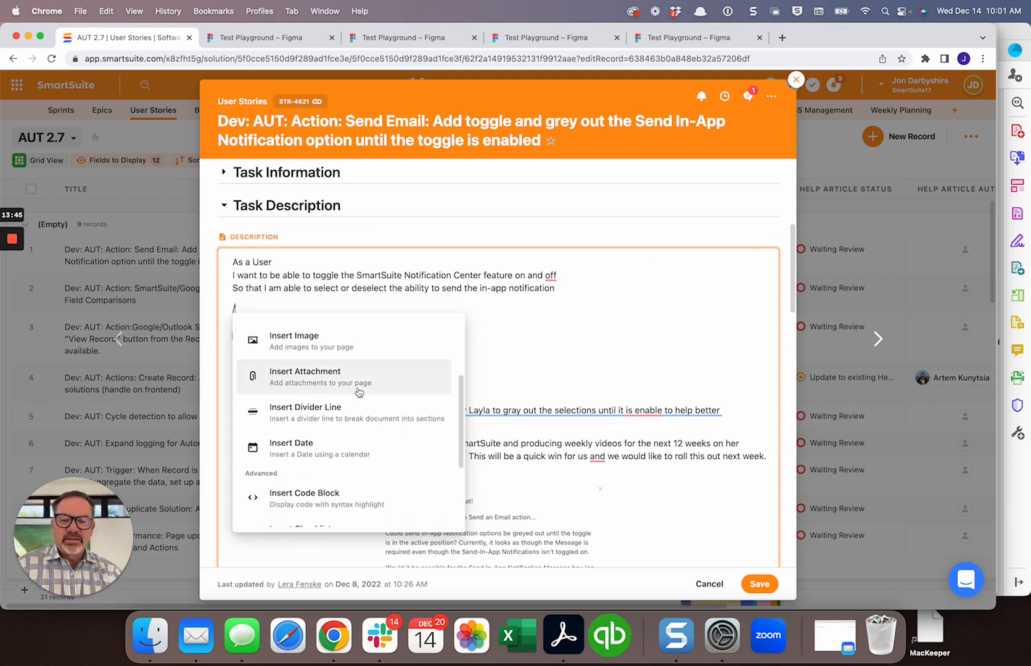
scroll(359, 392, down, 3)
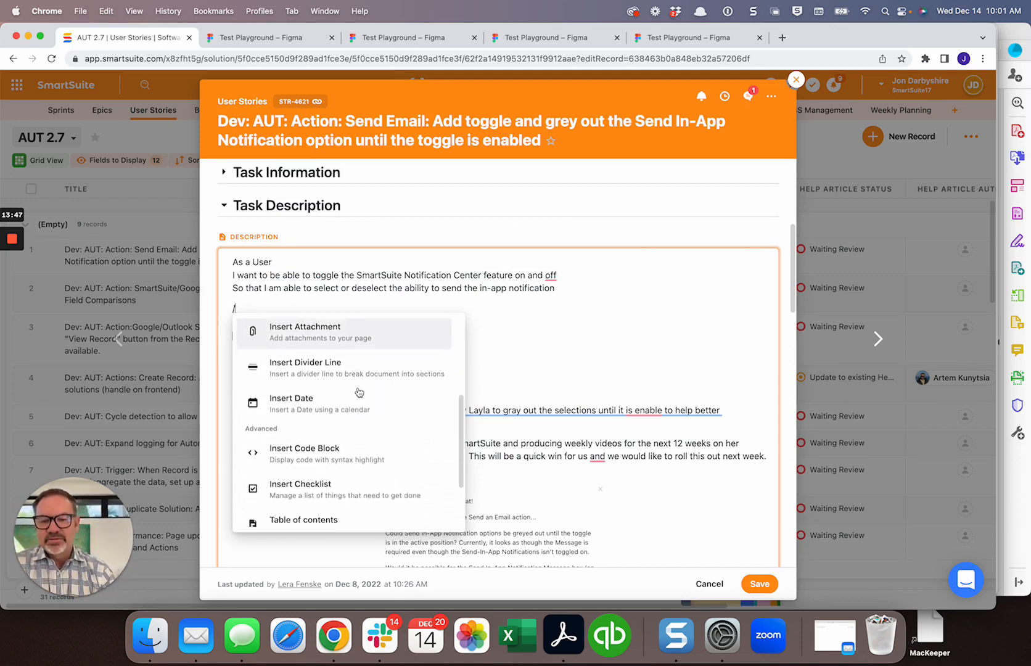
scroll(358, 392, down, 1)
key(ctrl+Up)
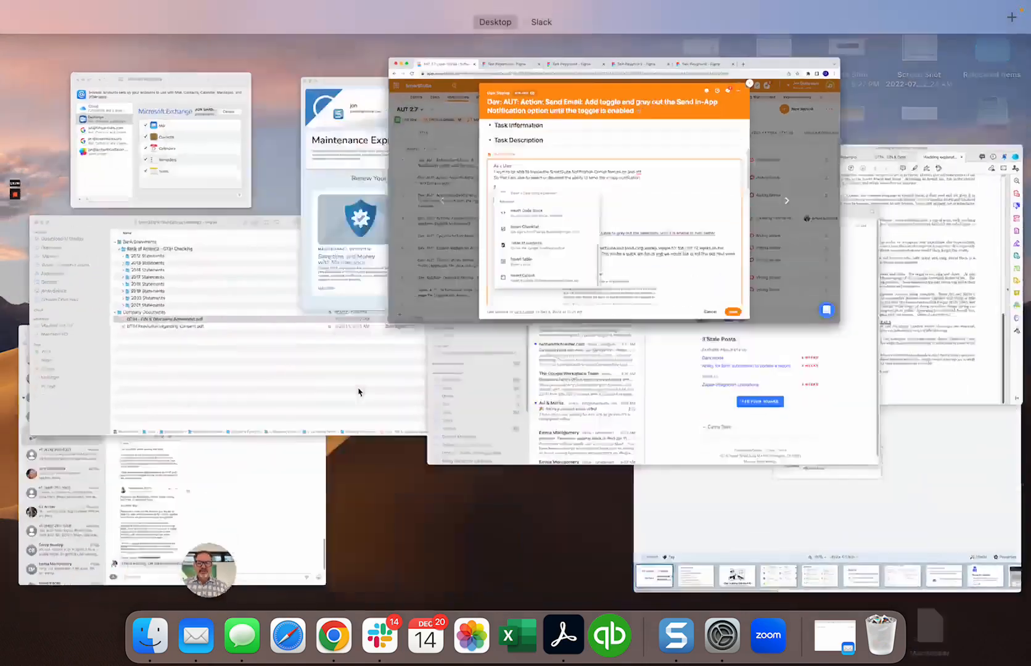
click(669, 185)
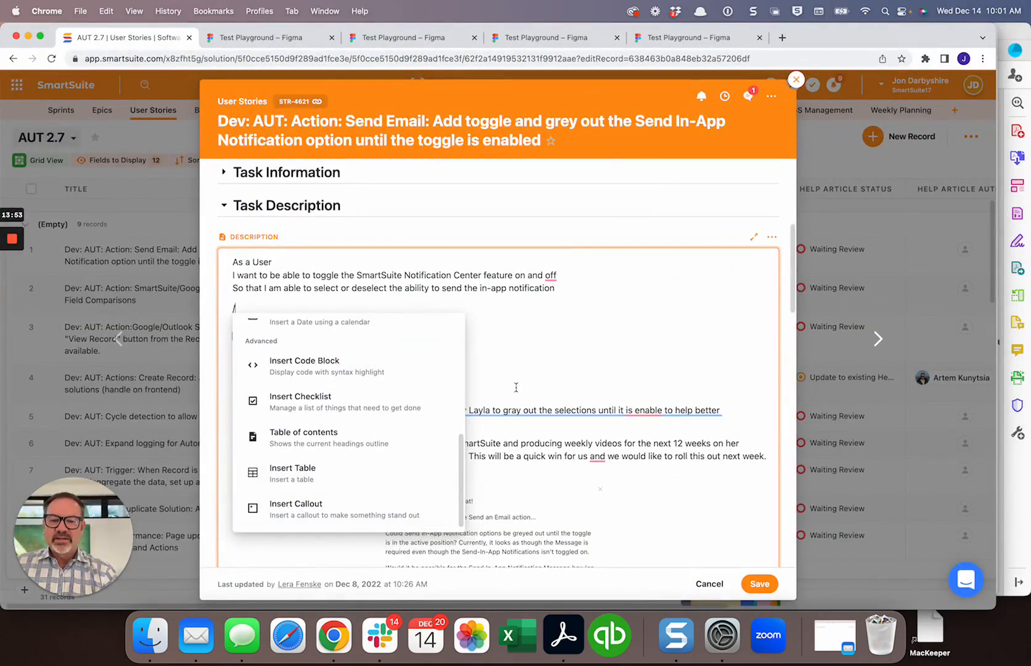
key(Escape)
- Review the Description's Requirements and Acceptance Criteria, and close the user story without saving
scroll(516, 387, down, 3)
scroll(516, 388, down, 10)
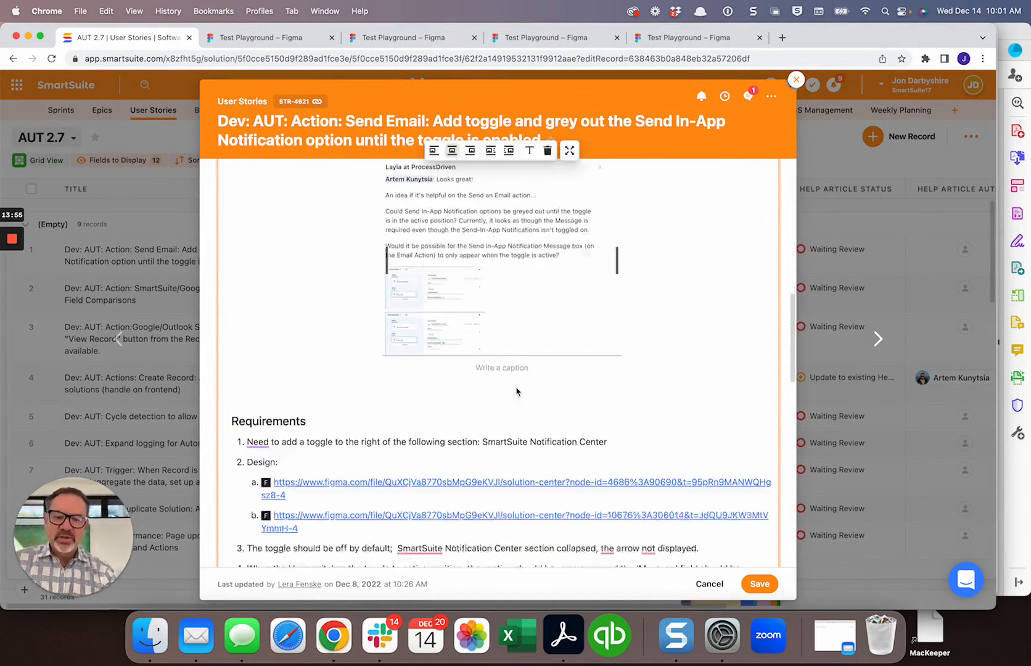
scroll(516, 387, down, 10)
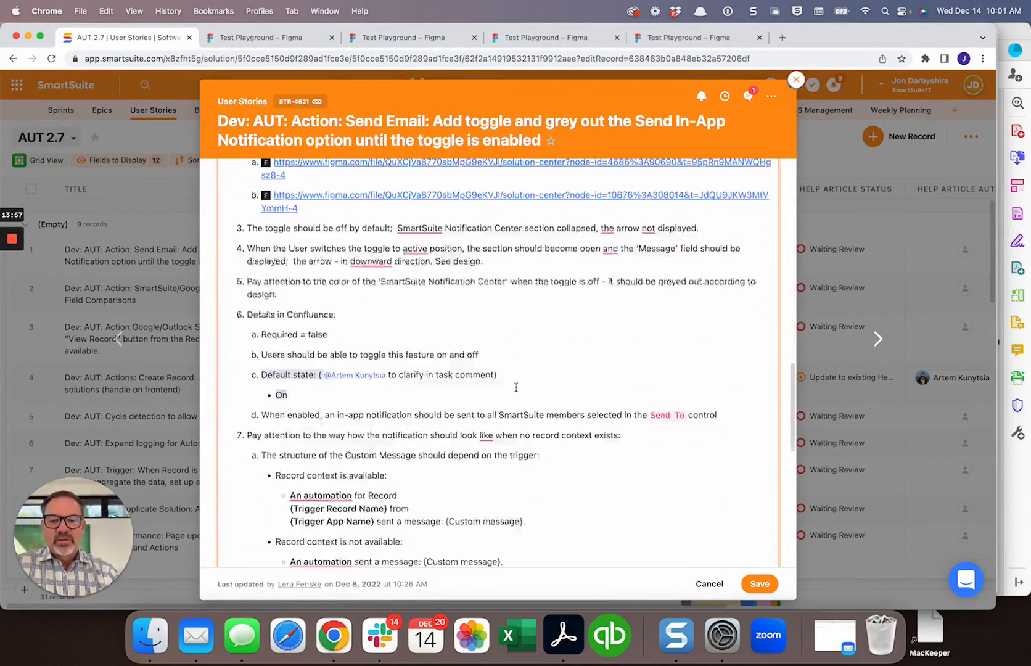
scroll(516, 388, up, 5)
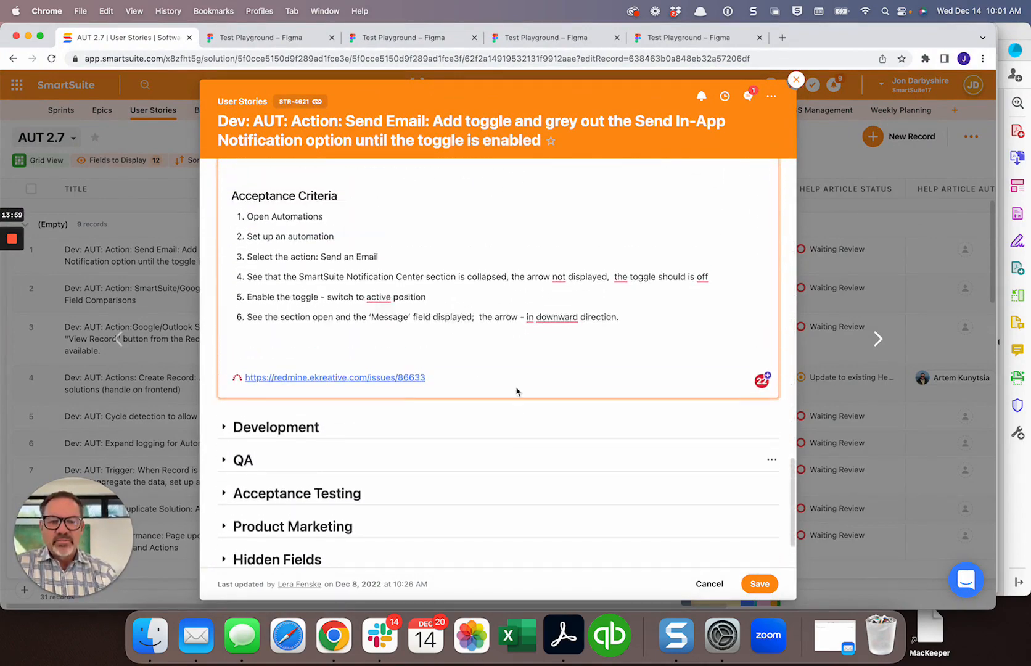
click(797, 80)
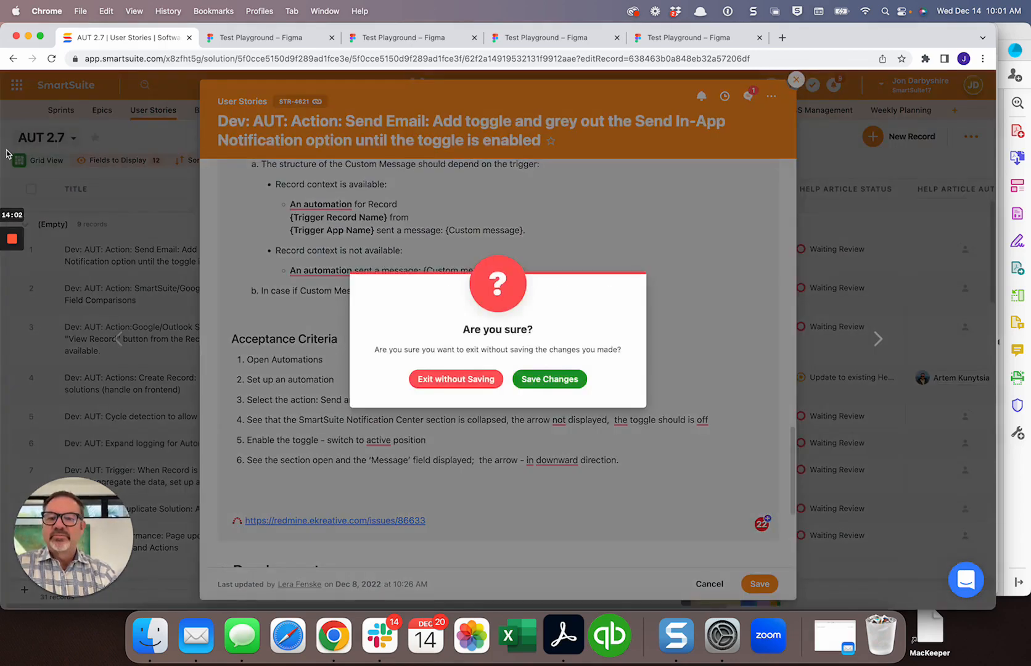
click(454, 377)
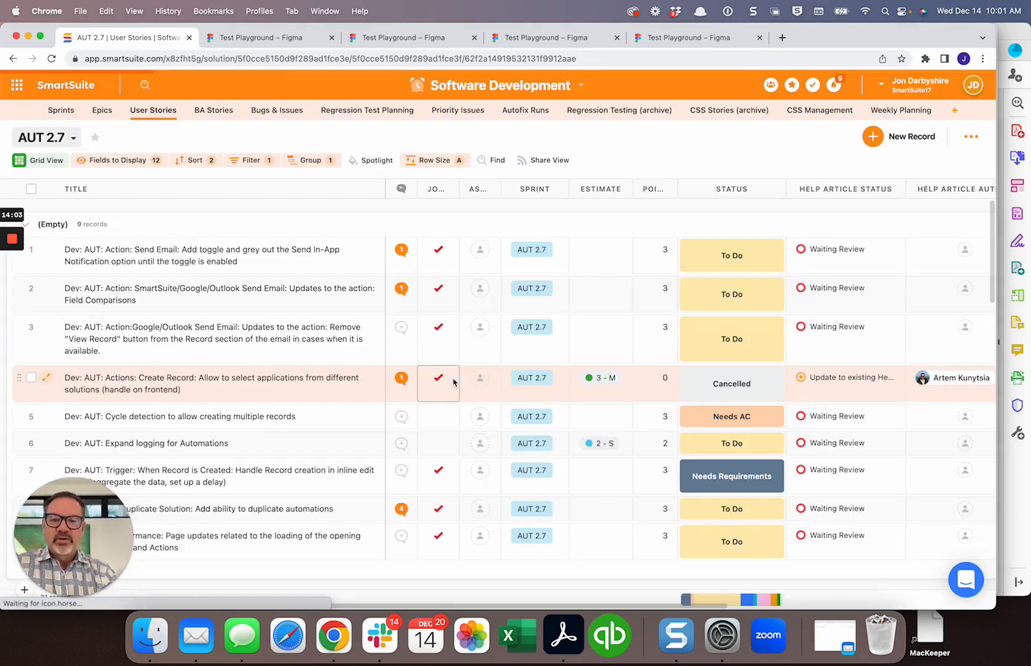
- Return to the SmartSuite home page and switch to the demo account workspace
click(17, 87)
click(274, 199)
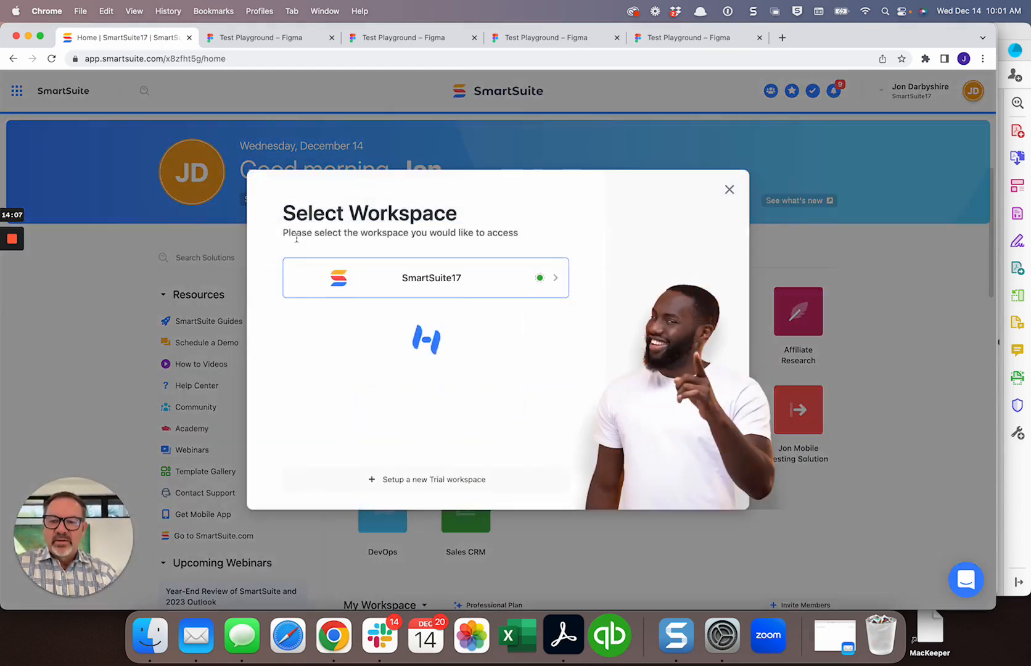
scroll(419, 376, down, 1)
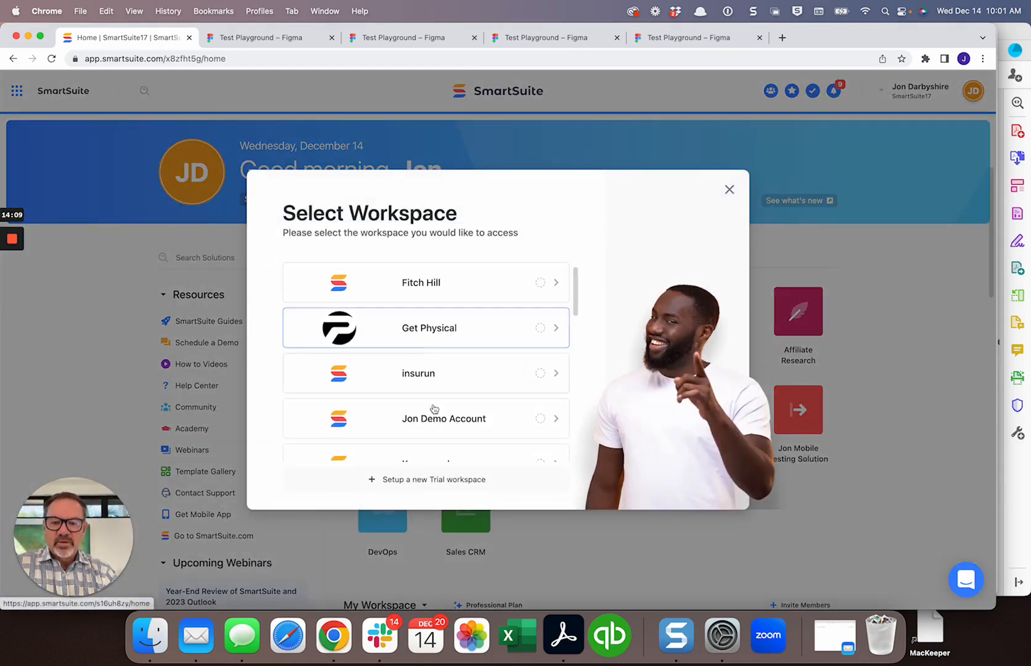
click(430, 419)
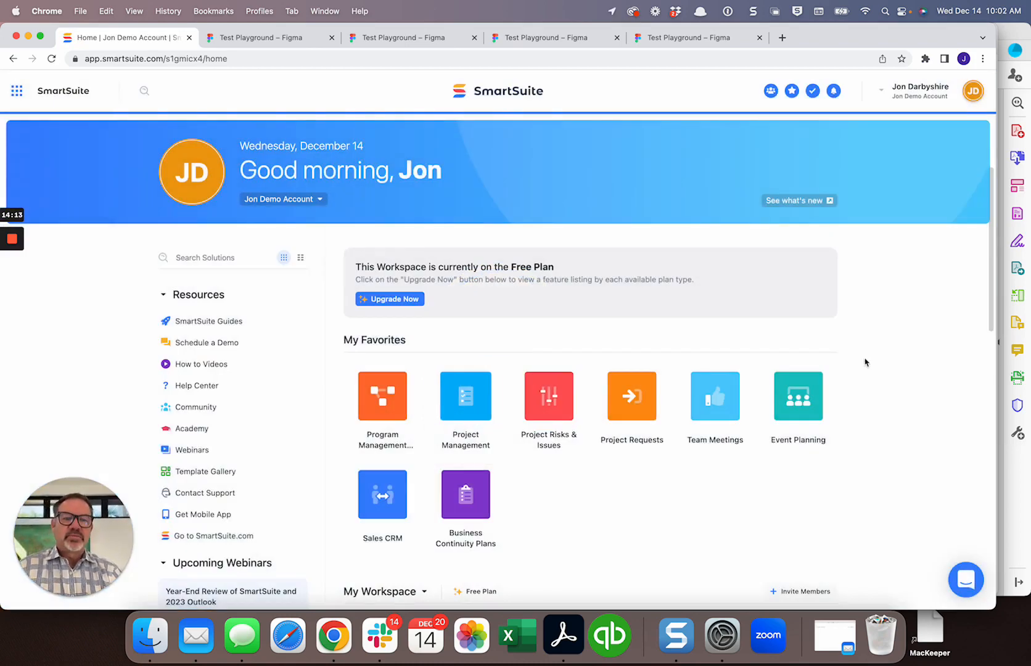
- Open the Member Directory, view its Members Visibility settings, and return to the member list
click(773, 92)
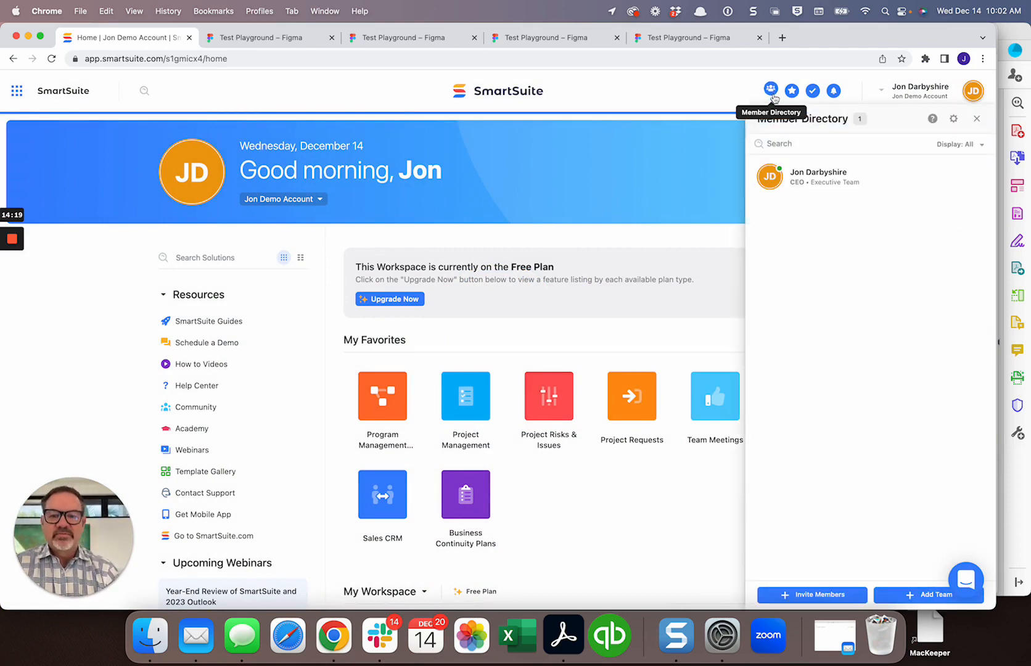
click(953, 118)
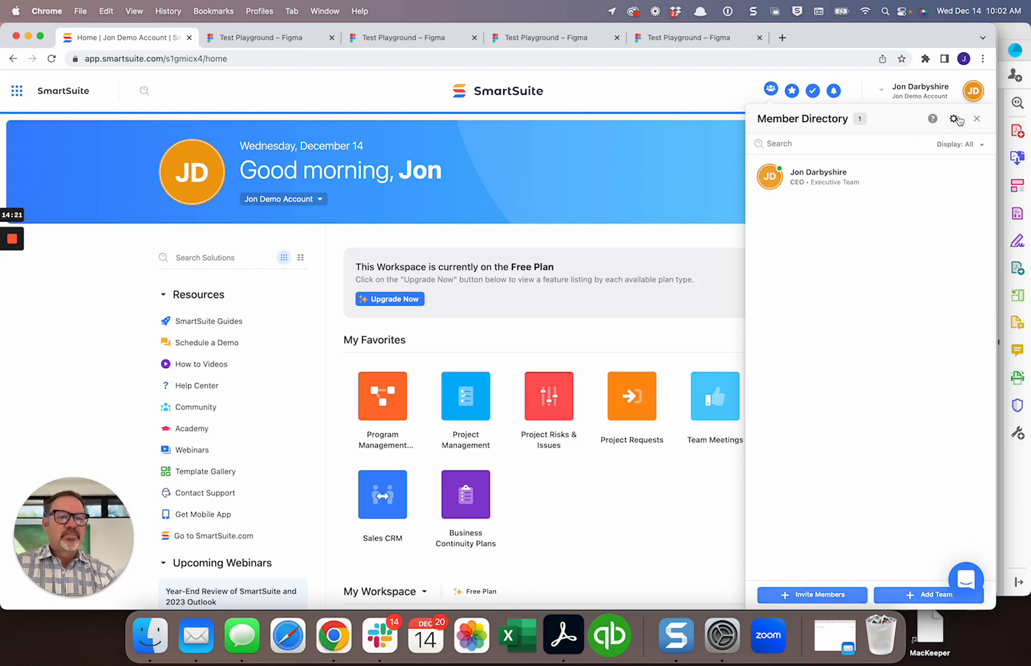
click(820, 179)
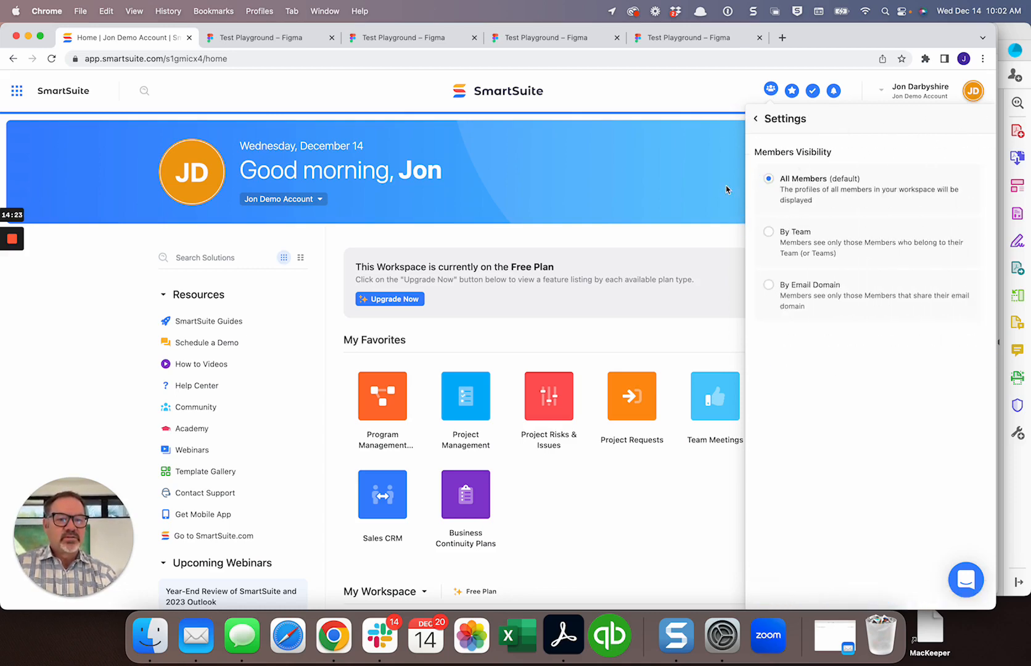
click(756, 118)
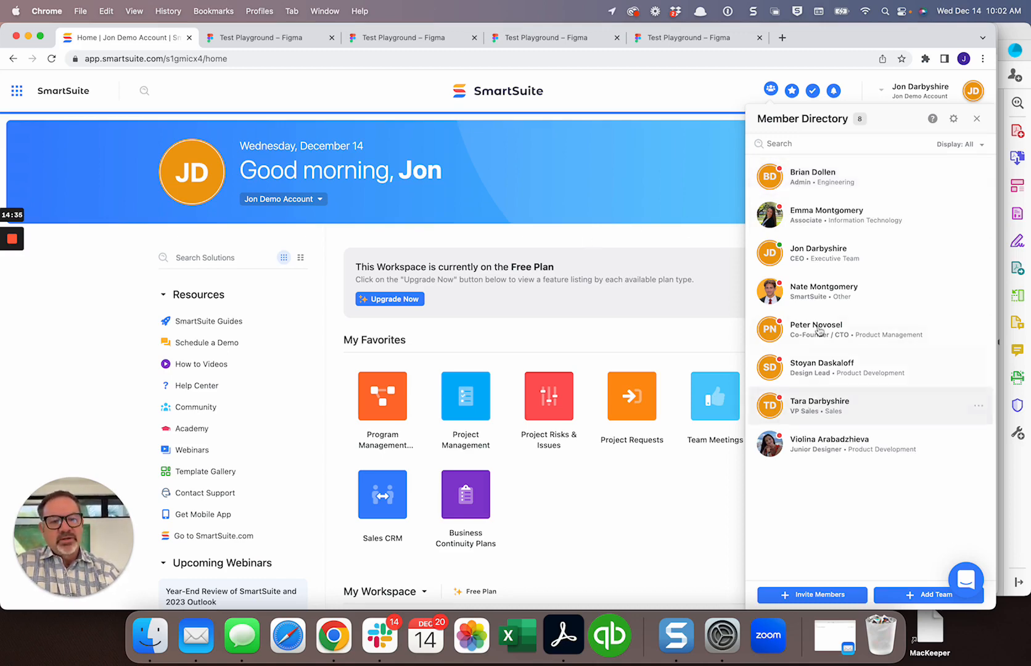
- View the contact and profile details of the Information Technology associate, and show the directory's display options
click(806, 217)
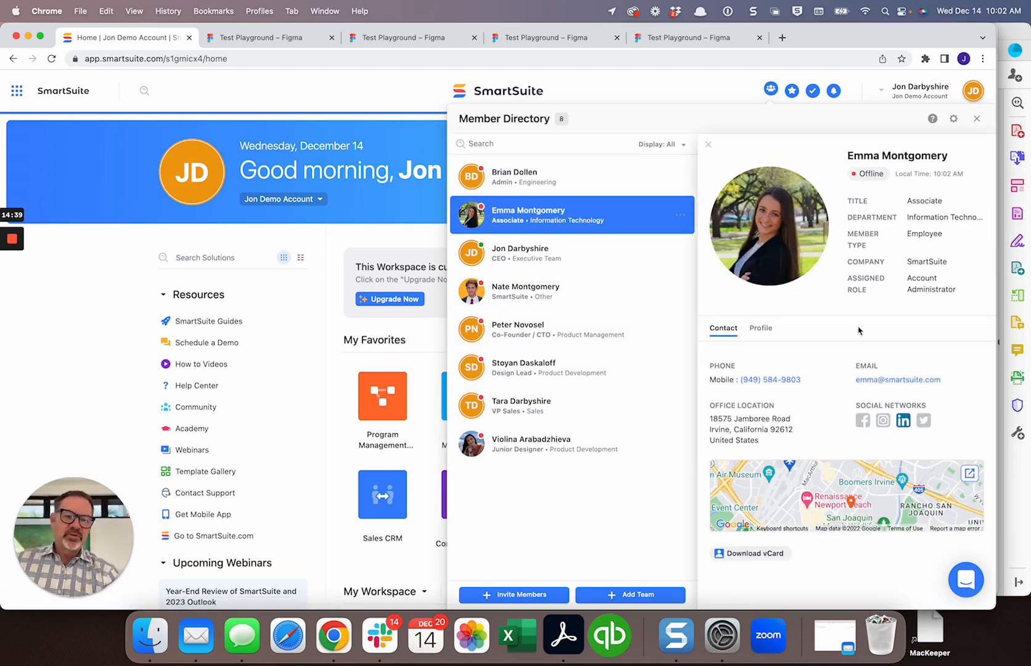
click(761, 330)
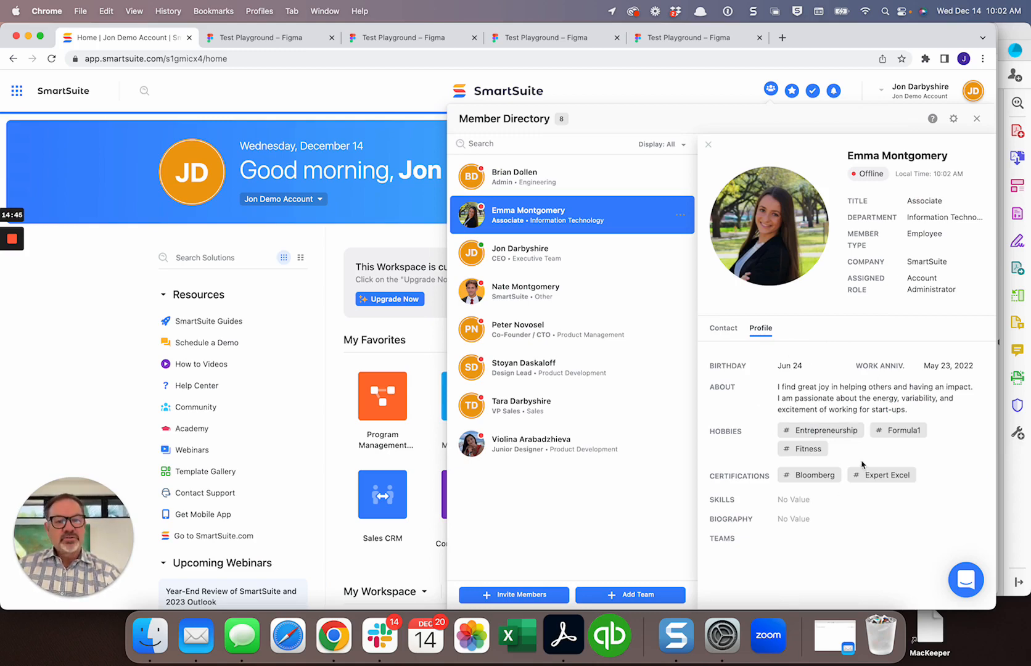
click(652, 146)
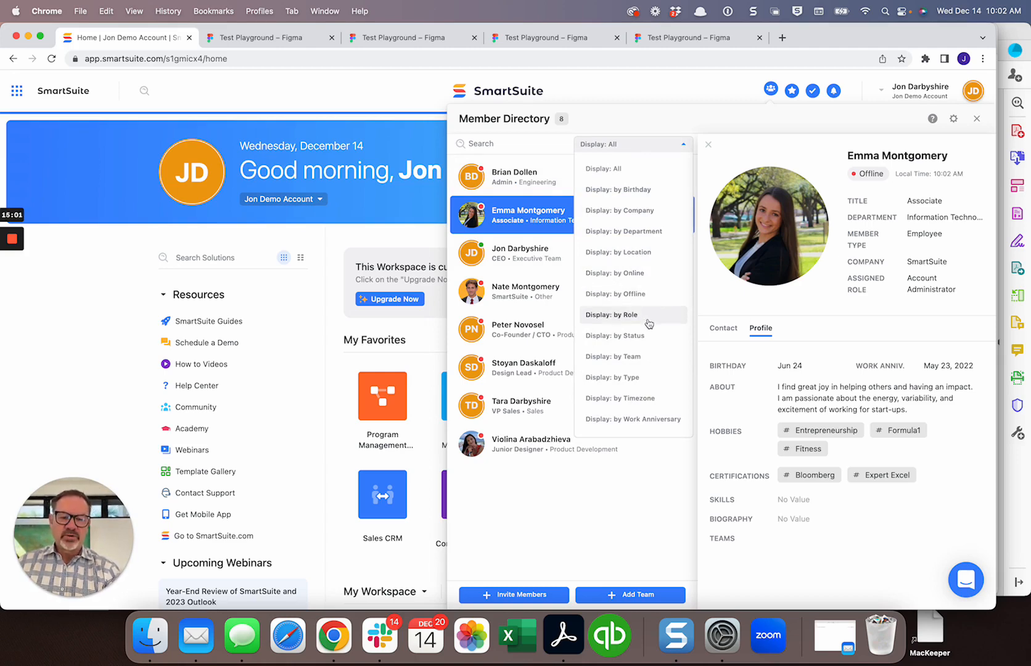
- Search the Member Directory for "fitness", clear the search, and close the directory
click(509, 147)
text(fi)
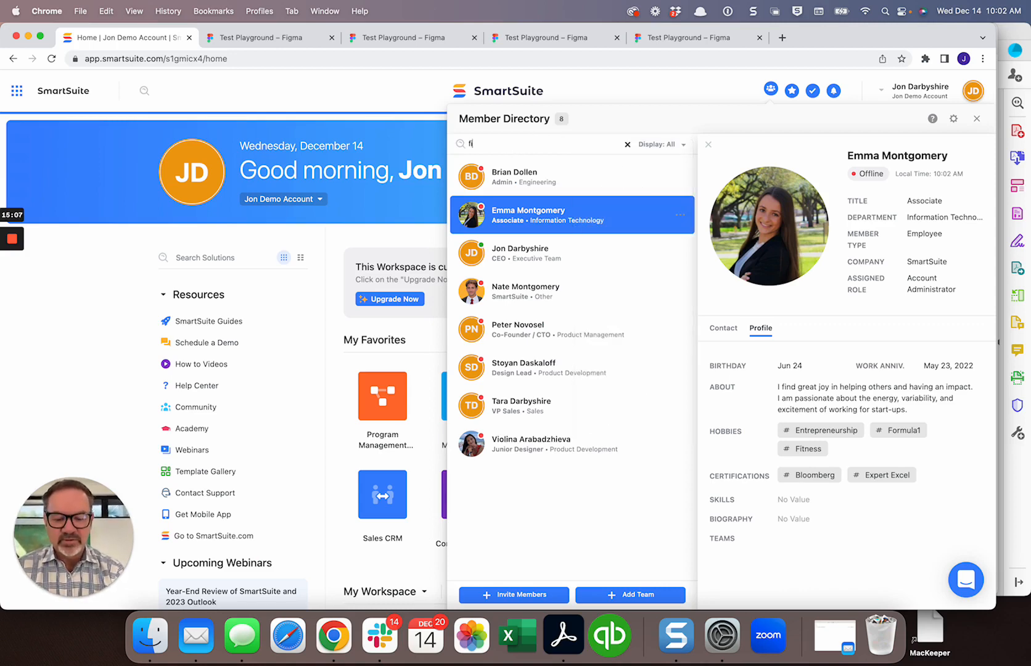
text(tness)
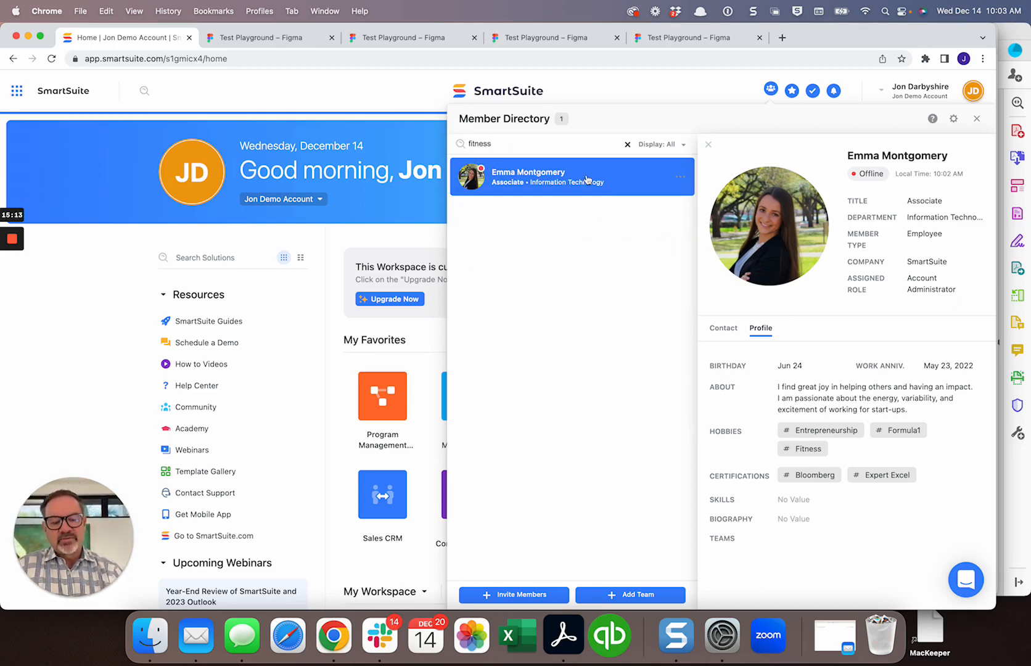
key(BackSpace)
key(BackSpace)
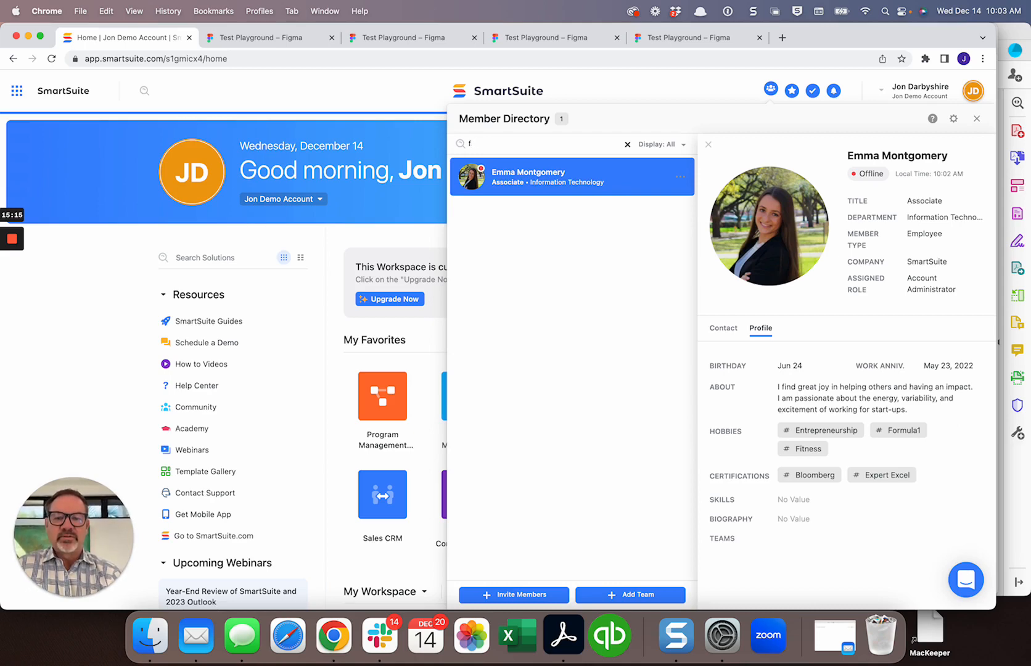
key(BackSpace)
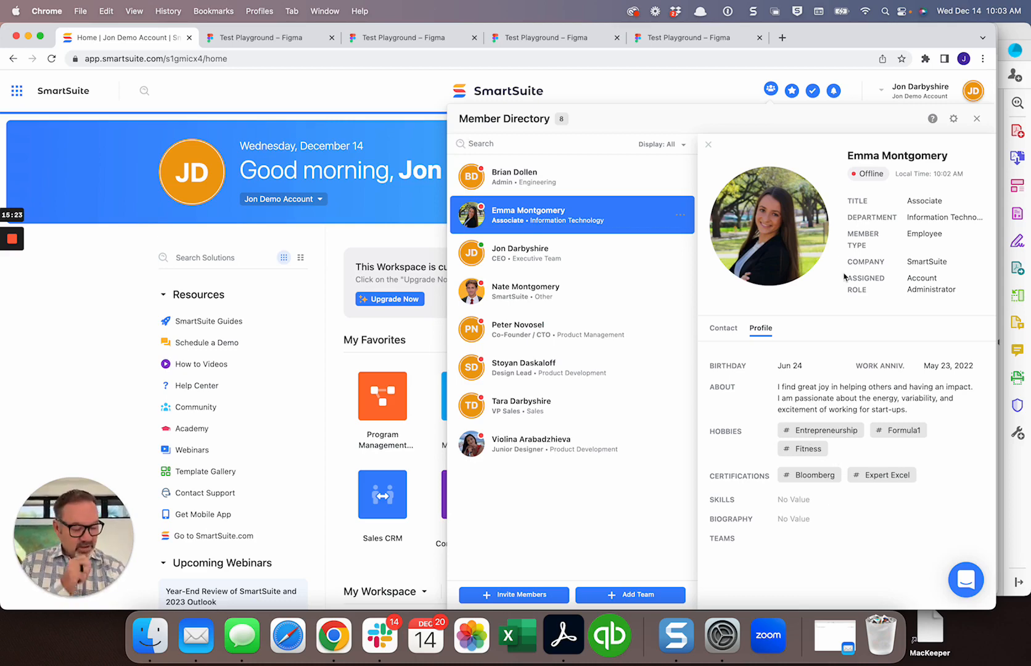
click(355, 84)
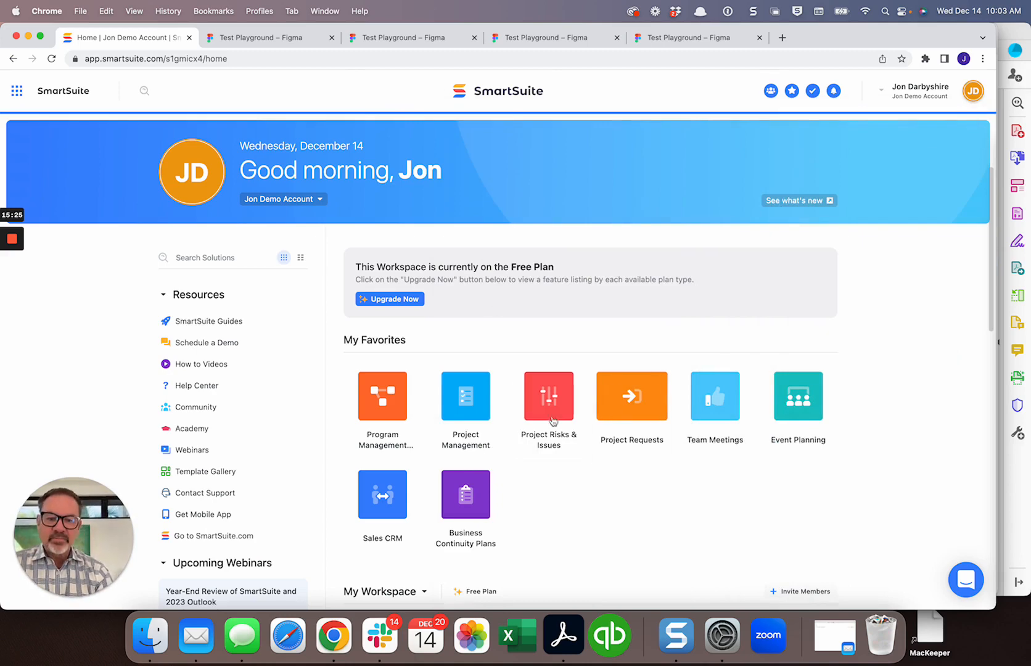
- Open the Sales CRM solution and create a public dashboard view named Dashboard in the Opportunities app
scroll(468, 432, down, 2)
click(382, 431)
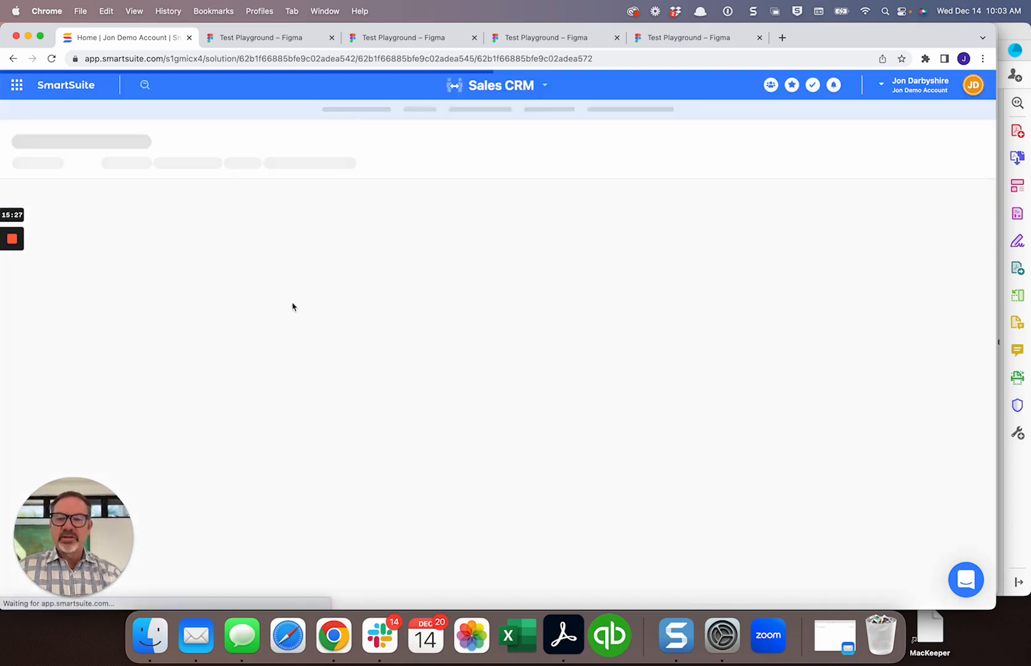
click(84, 139)
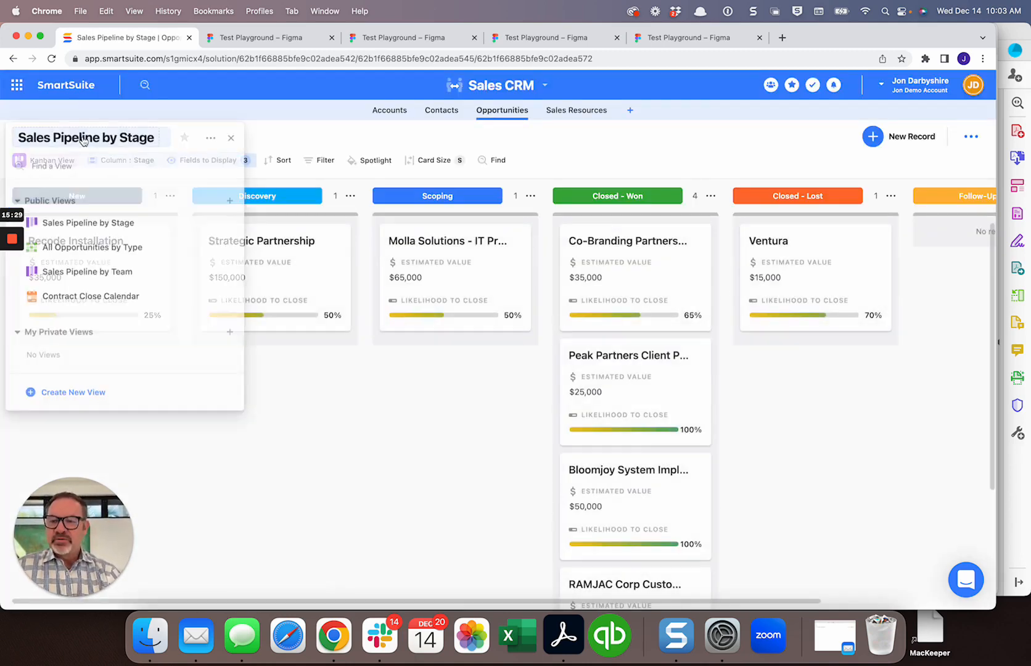
click(89, 393)
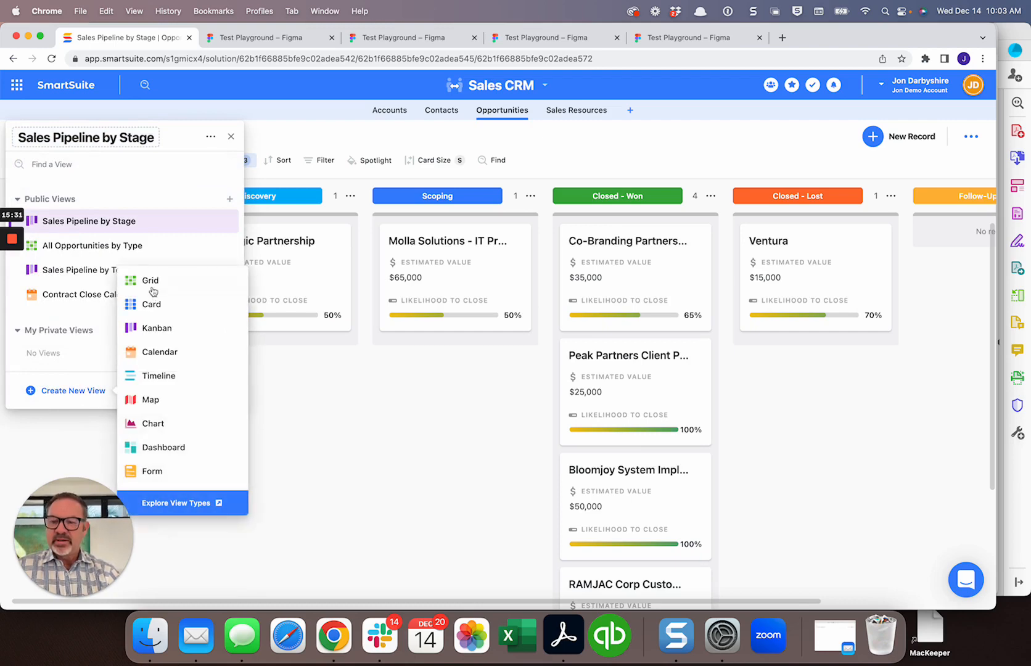
mouse_move(181, 395)
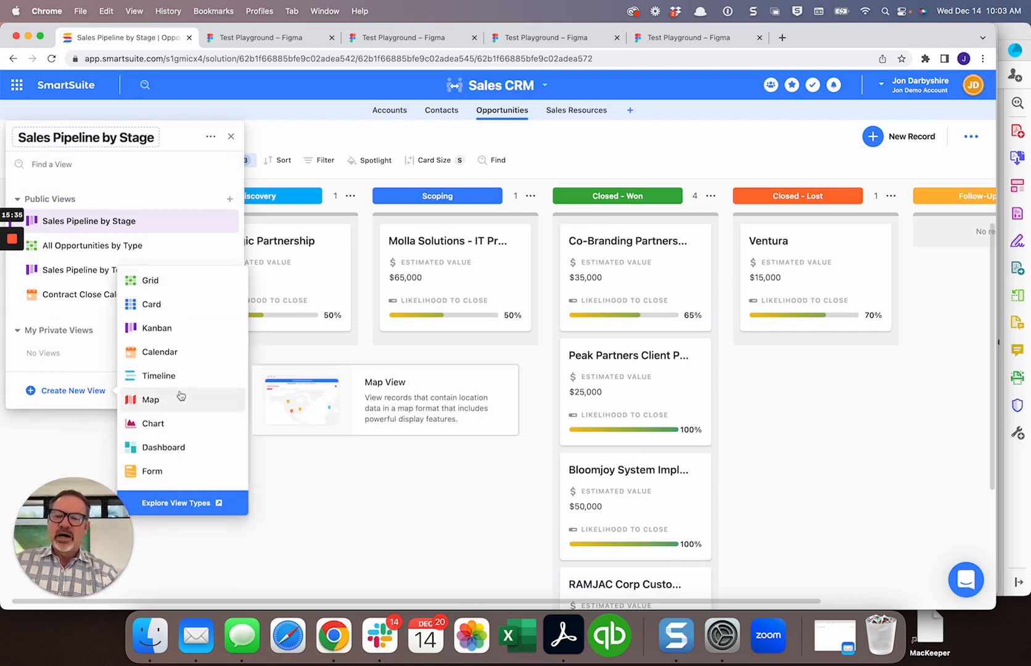
click(183, 447)
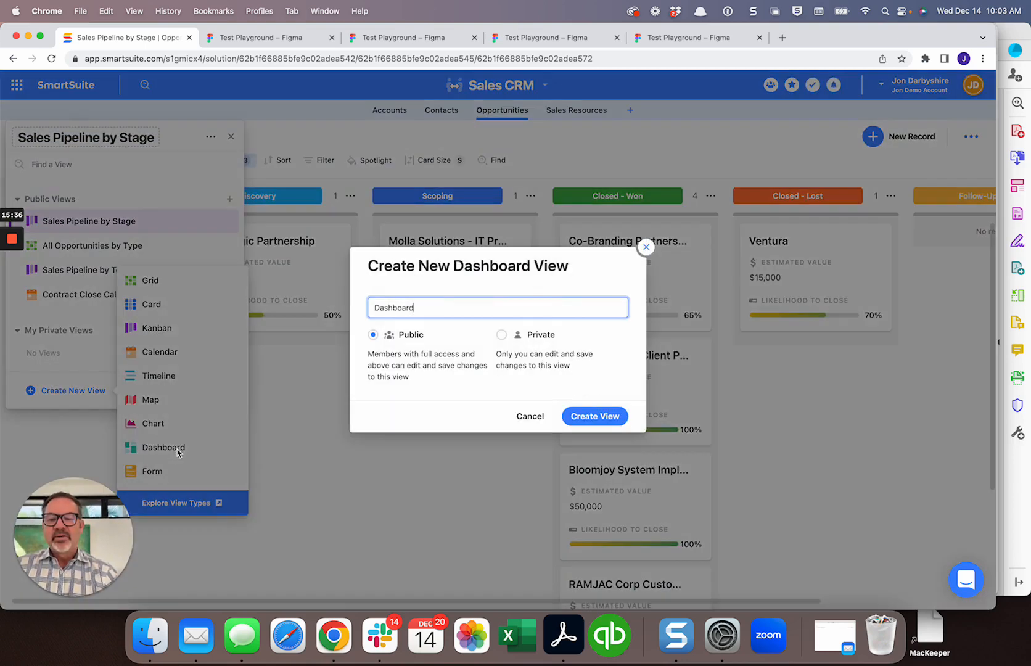
click(602, 422)
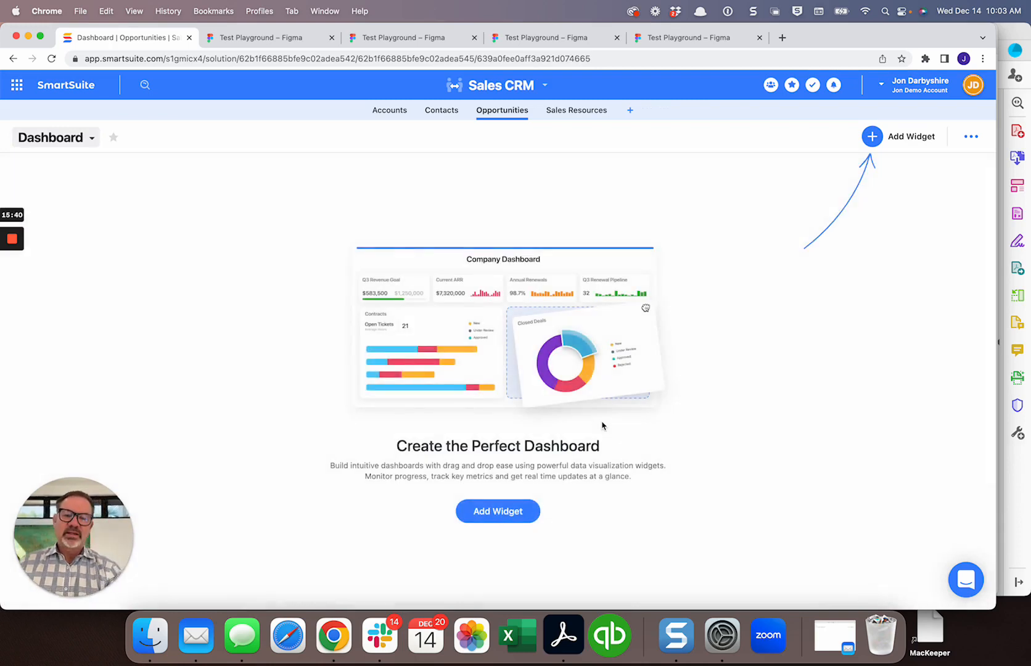
- Open the Widget Library and examine the available widgets, from metrics and charts through to the embeds
click(872, 138)
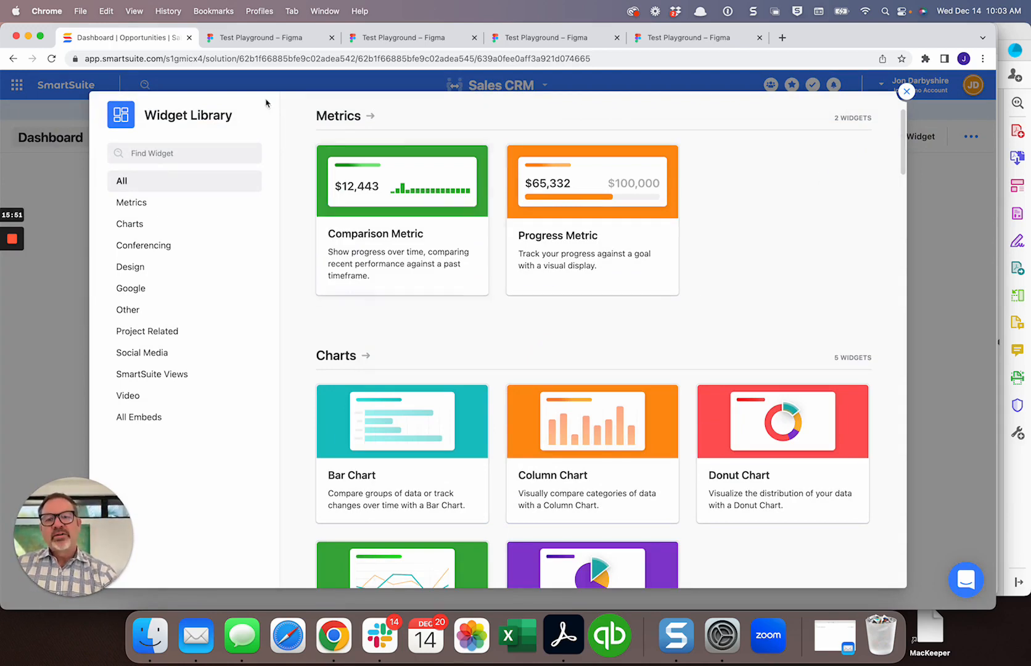
scroll(423, 332, down, 10)
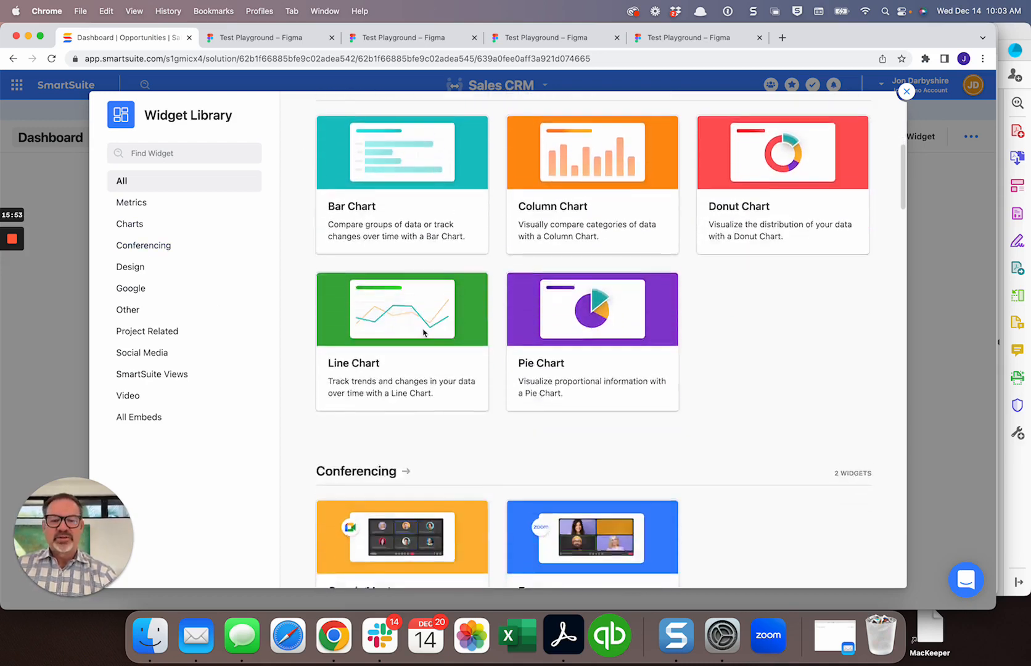
scroll(423, 333, down, 2)
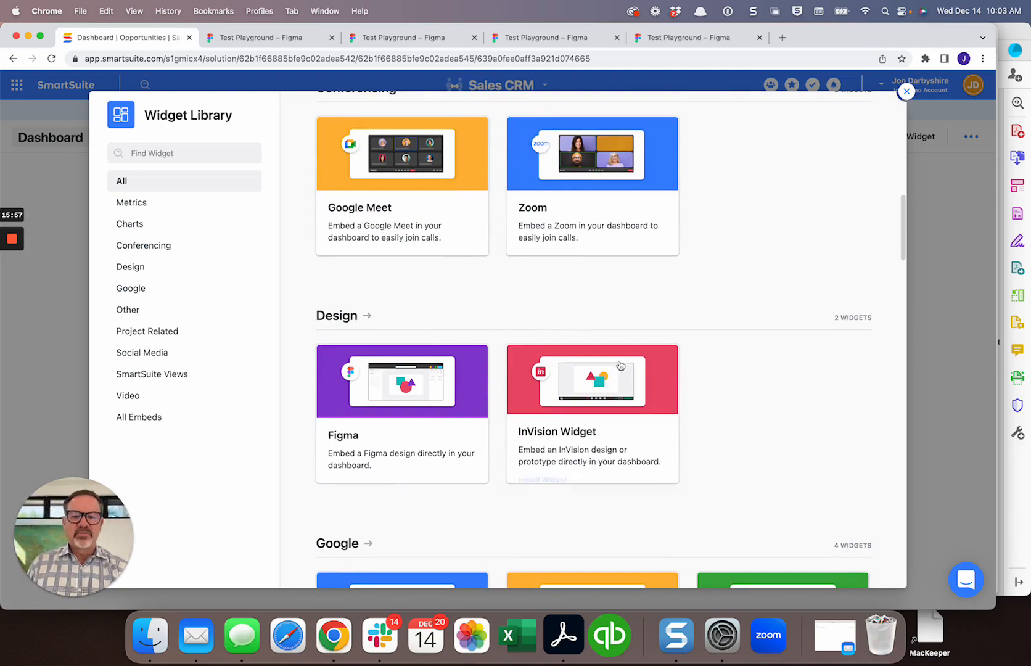
scroll(711, 411, down, 2)
scroll(710, 411, down, 20)
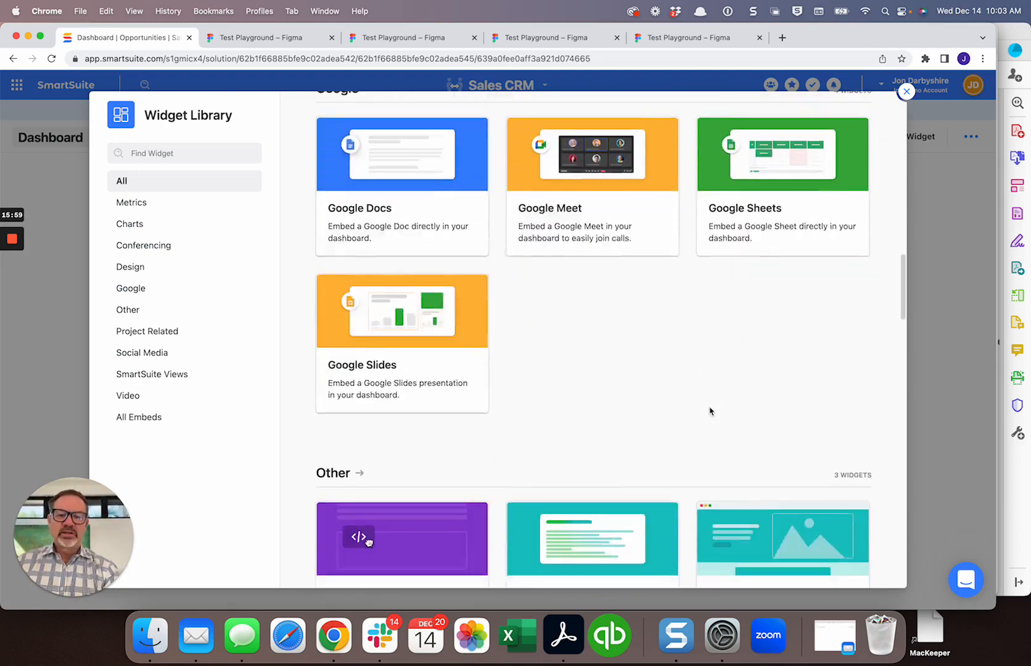
scroll(710, 411, down, 20)
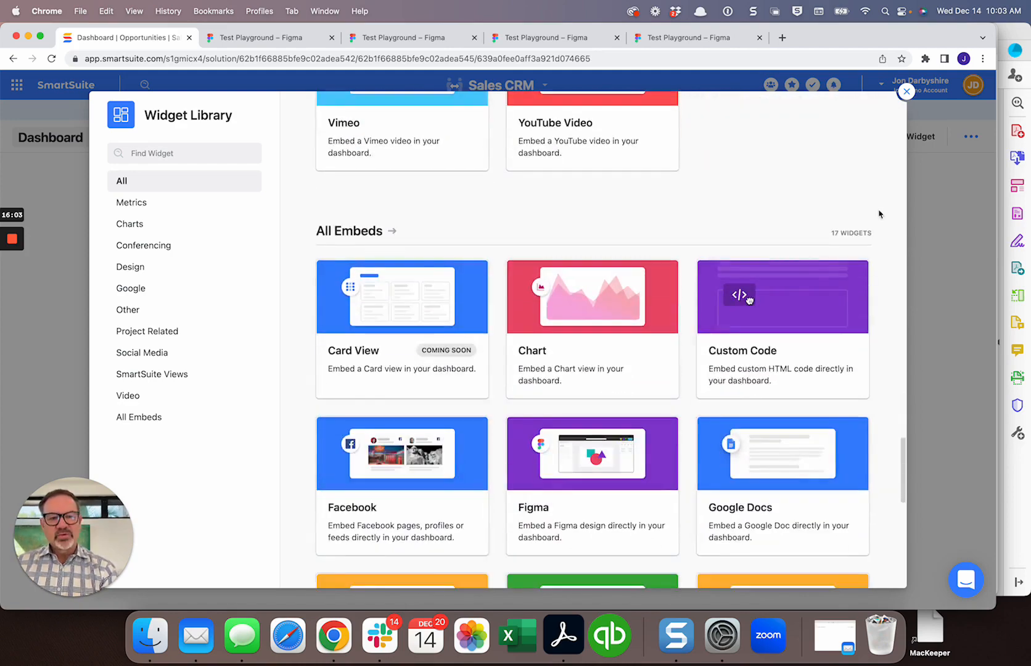
scroll(849, 214, up, 20)
scroll(849, 214, up, 8)
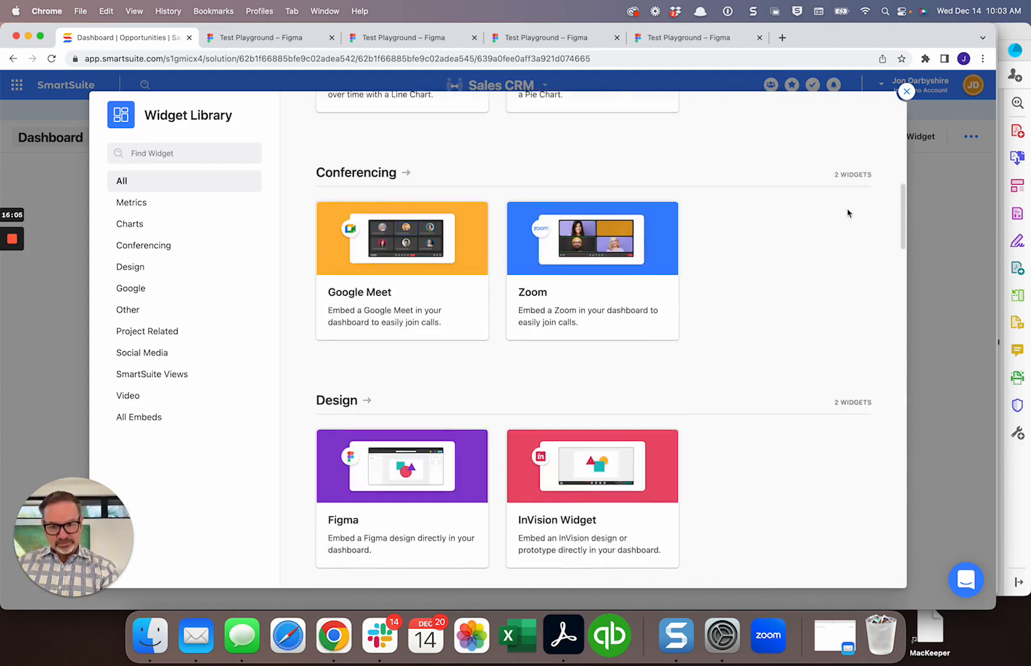
scroll(621, 329, up, 10)
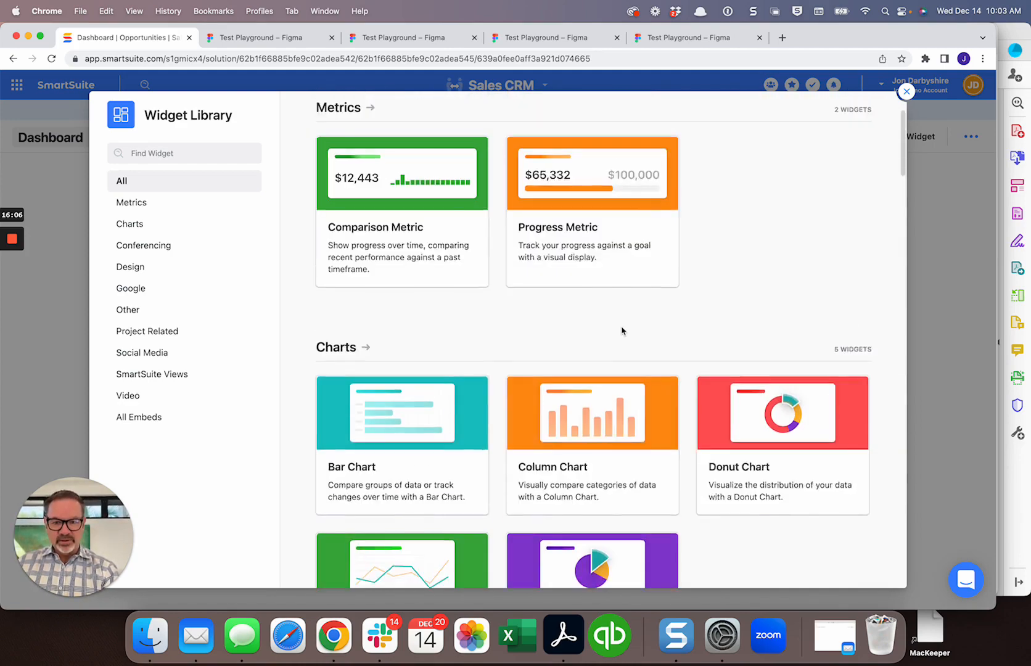
- Add a Progress Metric widget that sums Actual Contract Value from the Opportunities app, with a goal of 100
click(571, 233)
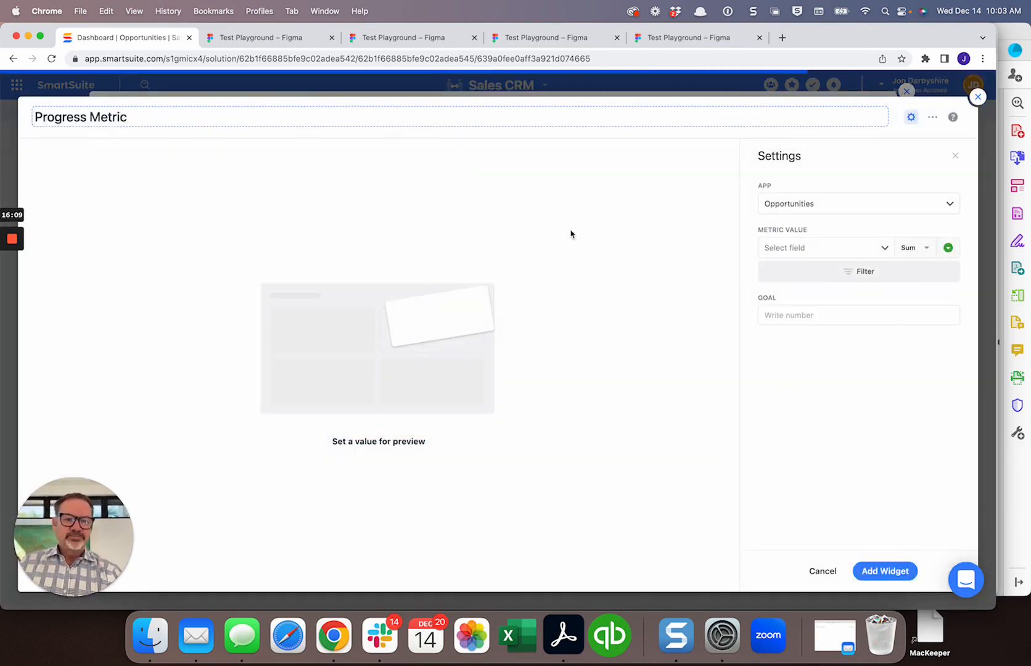
click(825, 254)
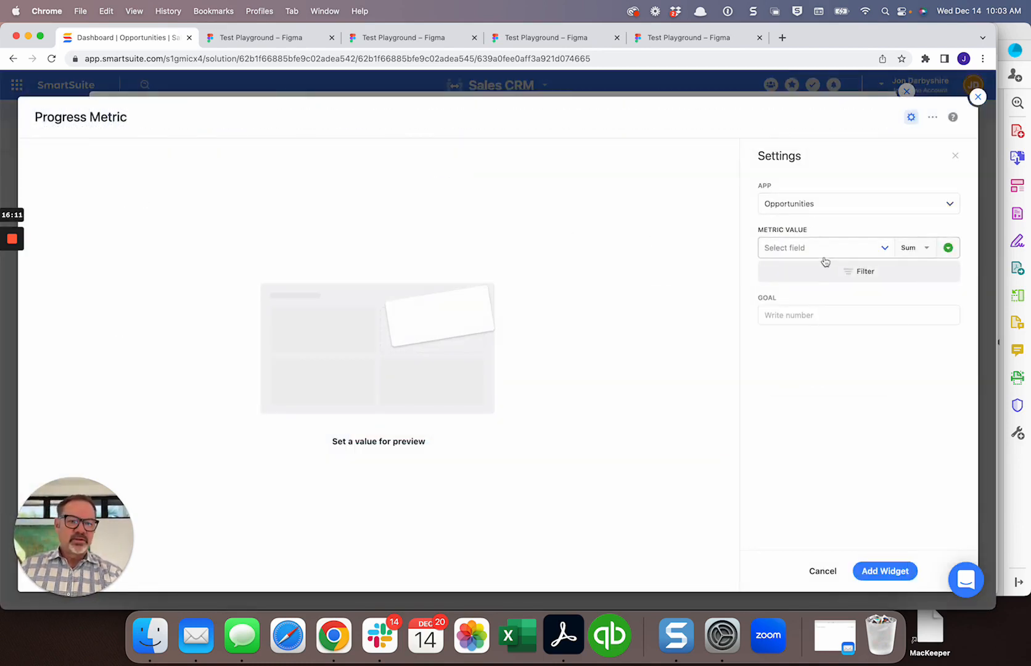
click(820, 278)
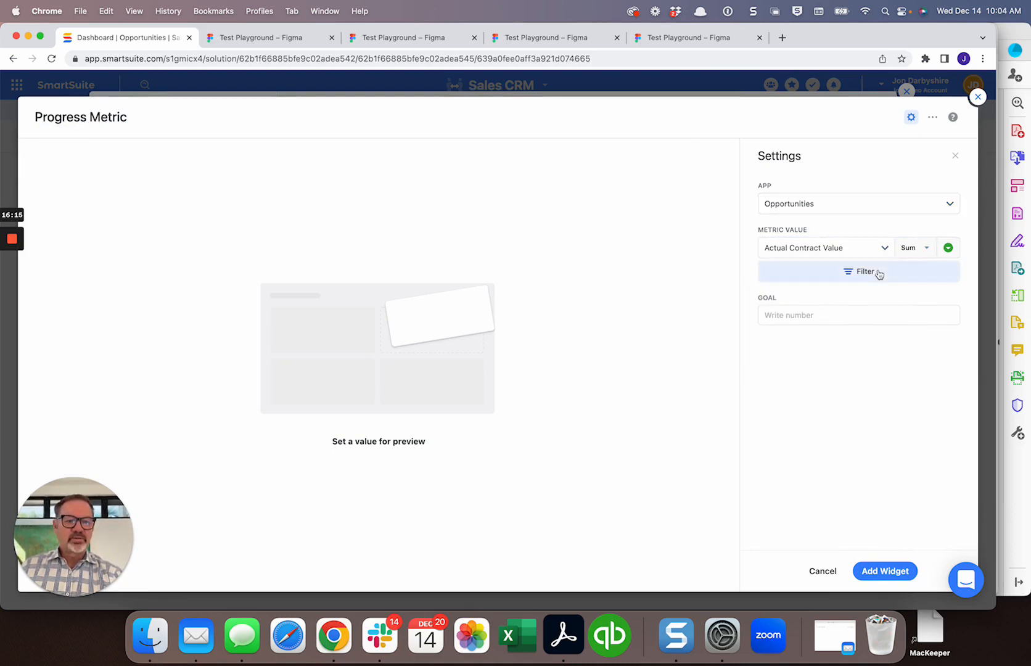
click(876, 571)
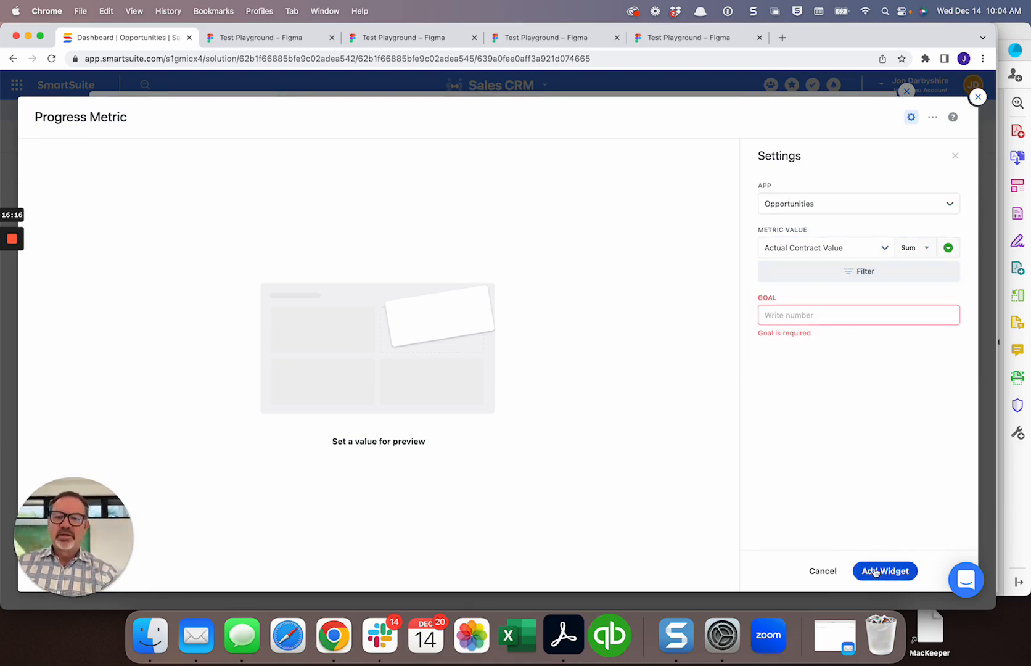
click(792, 316)
text(100)
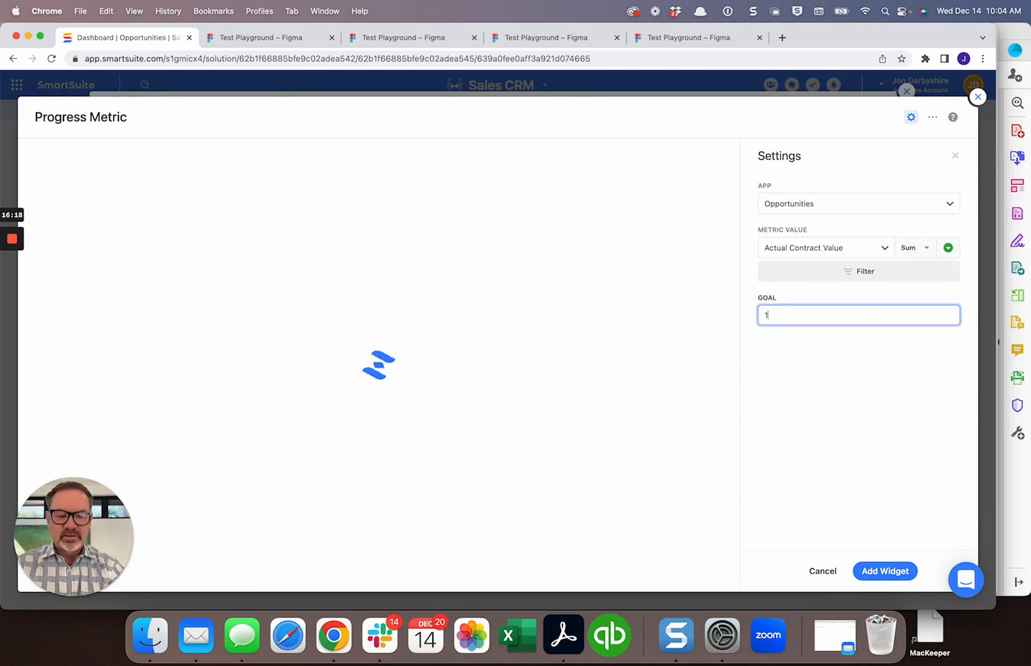
click(875, 572)
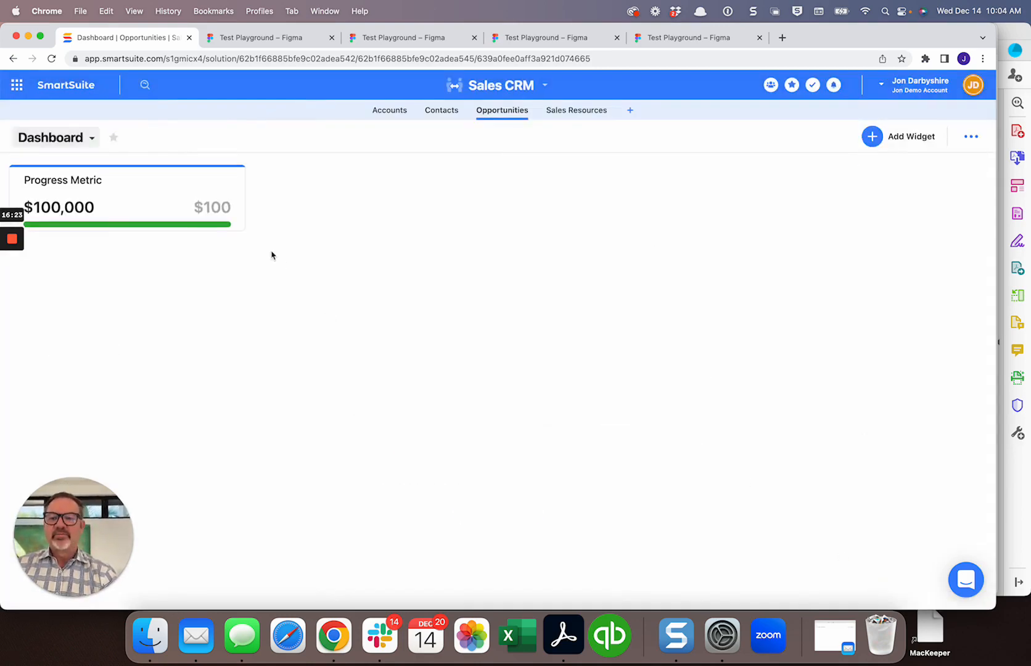
- Make the Progress Metric widget taller on the dashboard, and return to the workspace home page
drag(244, 227, 279, 252)
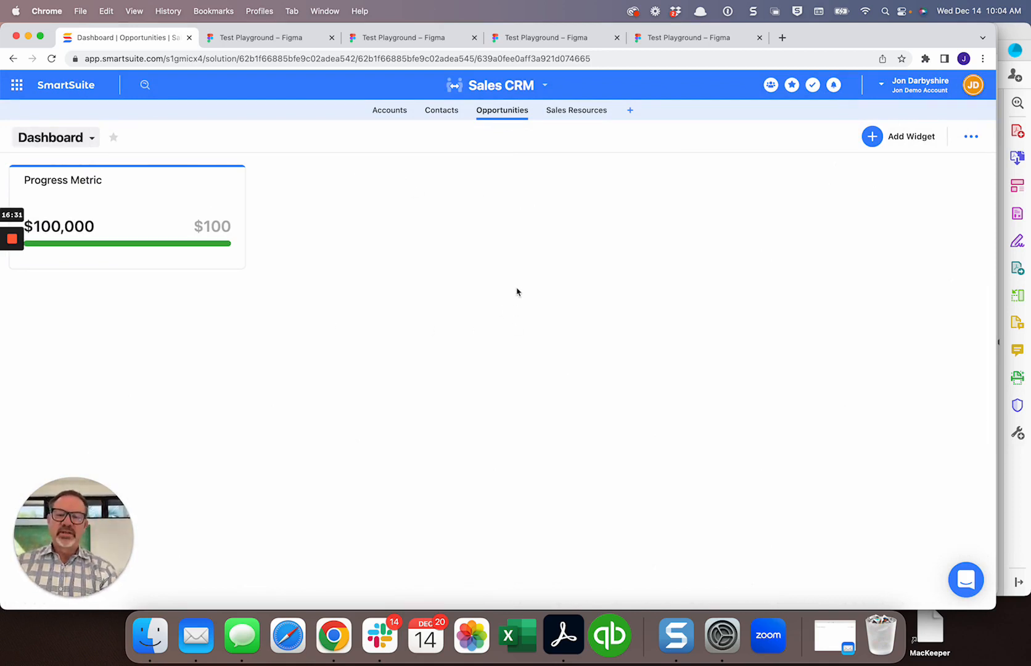
mouse_move(158, 205)
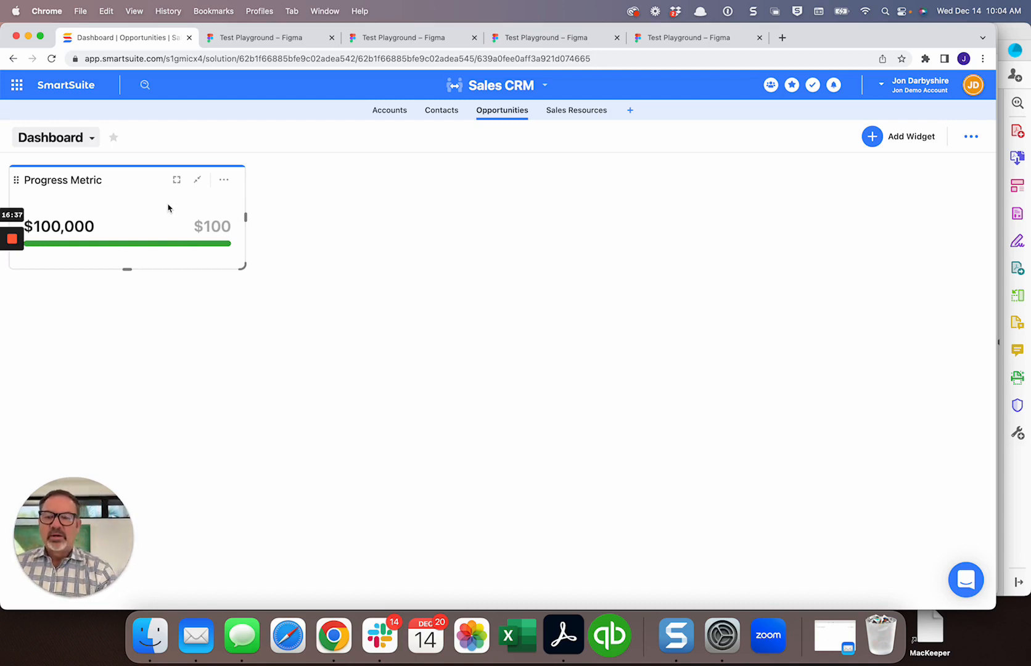
click(16, 86)
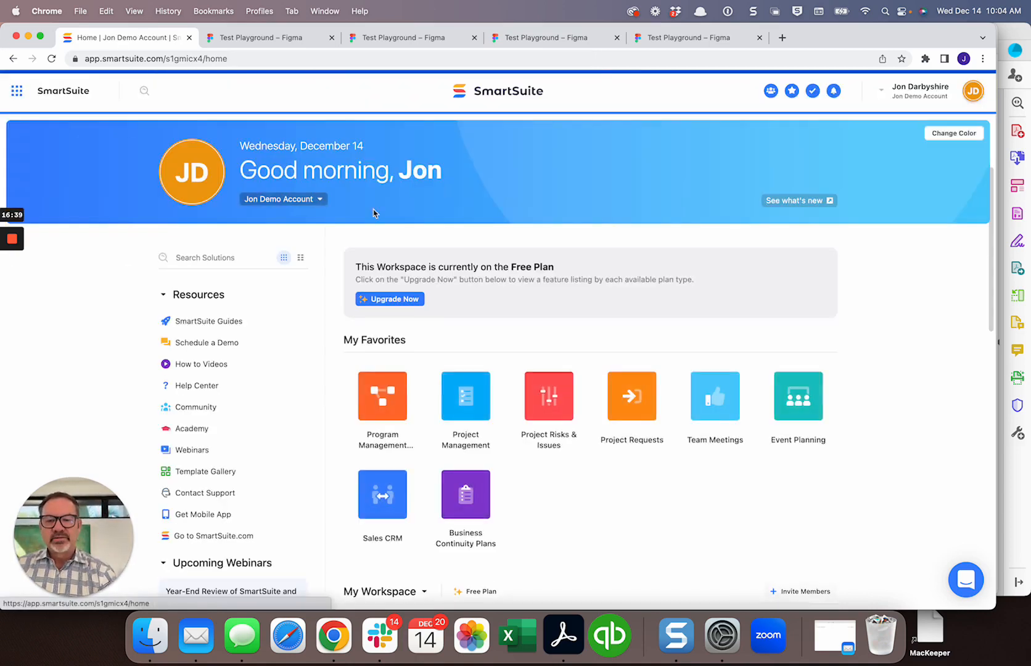